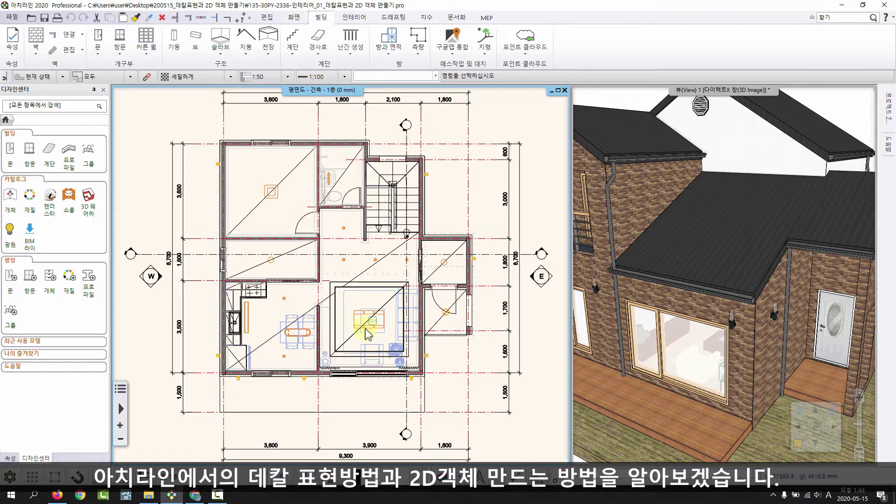
Import nature decal.png from the texture folder into the design center as a new material
{"action": "left_click", "coordinate": [149, 495]}
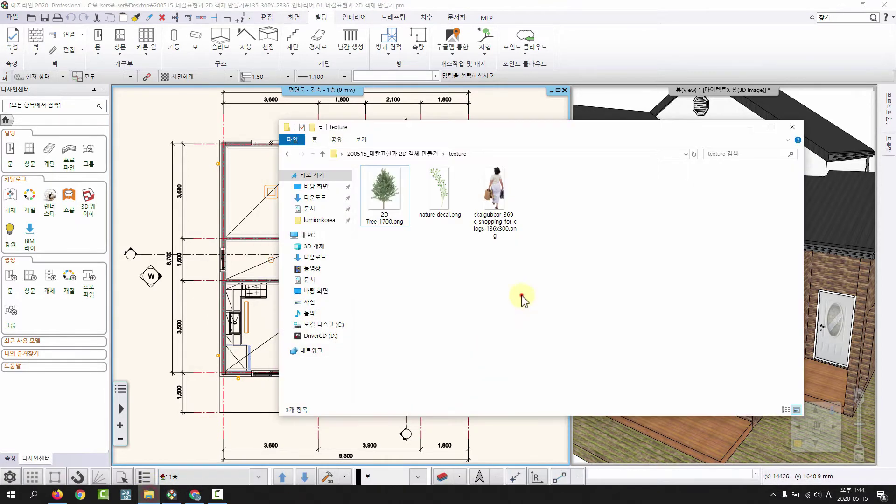
{"action": "left_click", "coordinate": [521, 295]}
{"action": "left_click", "coordinate": [441, 191]}
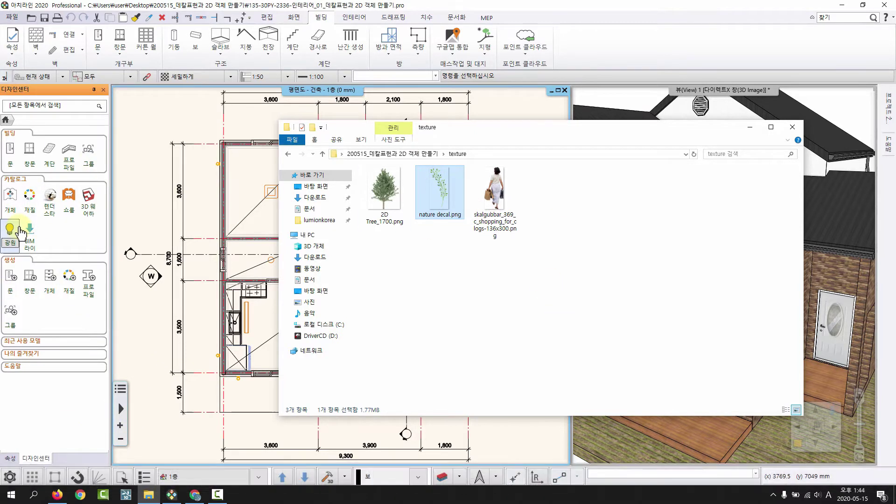
{"action": "left_click_drag", "start_coordinate": [435, 200], "coordinate": [66, 411]}
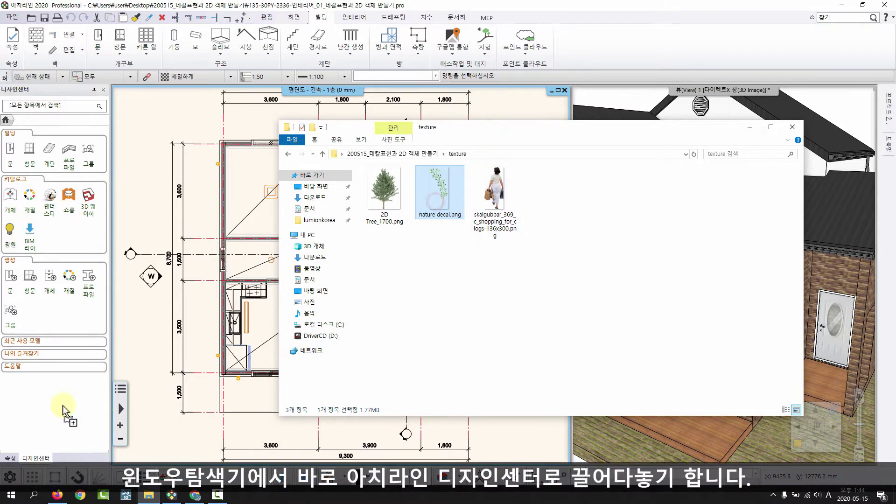
{"action": "left_click", "coordinate": [749, 126]}
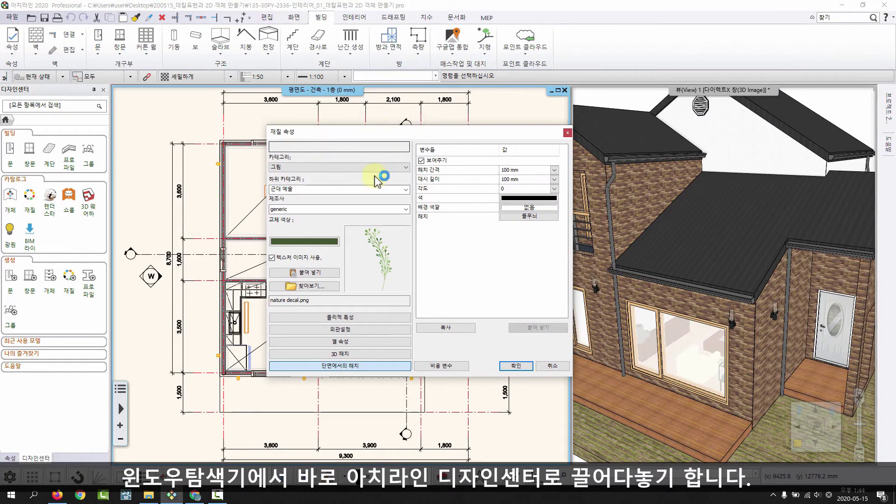
Assign the new material to category 나의 and subcategory 데칼, and save its properties
{"action": "left_click", "coordinate": [404, 167]}
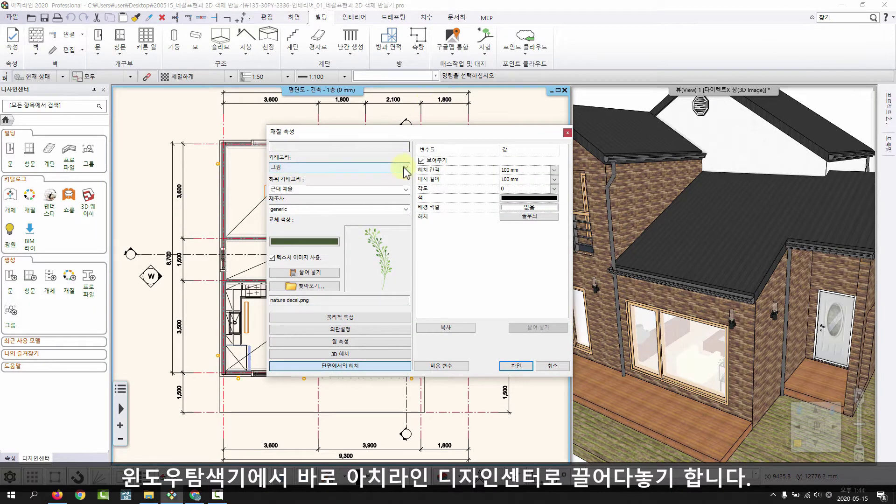
{"action": "left_click", "coordinate": [304, 187]}
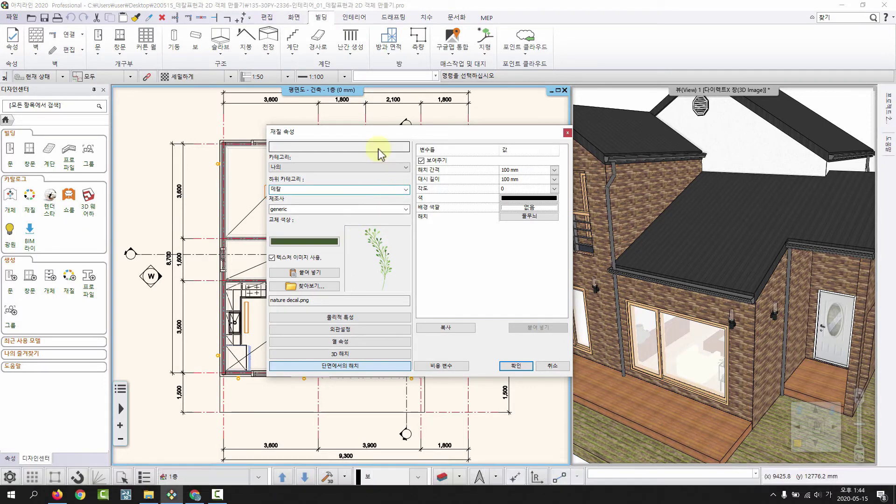
{"action": "left_click", "coordinate": [507, 368]}
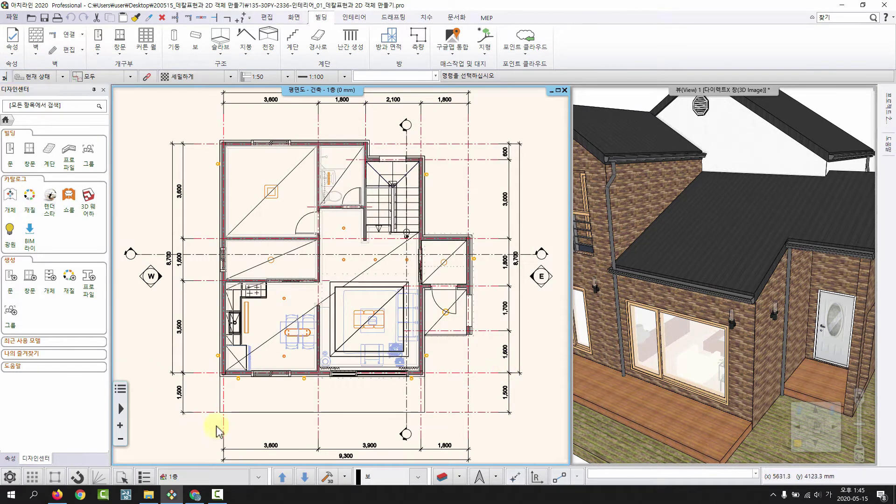
Show the 나의 > 데칼 material category in the design center
{"action": "left_click", "coordinate": [148, 495]}
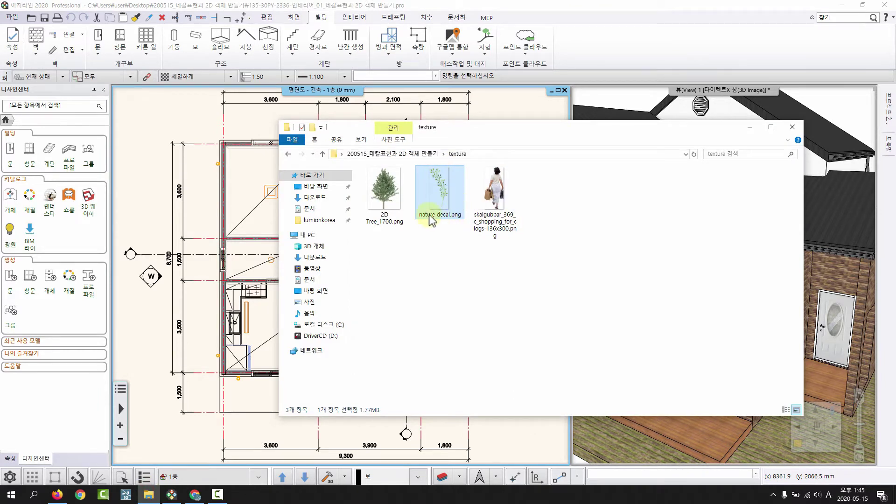
{"action": "left_click", "coordinate": [750, 129]}
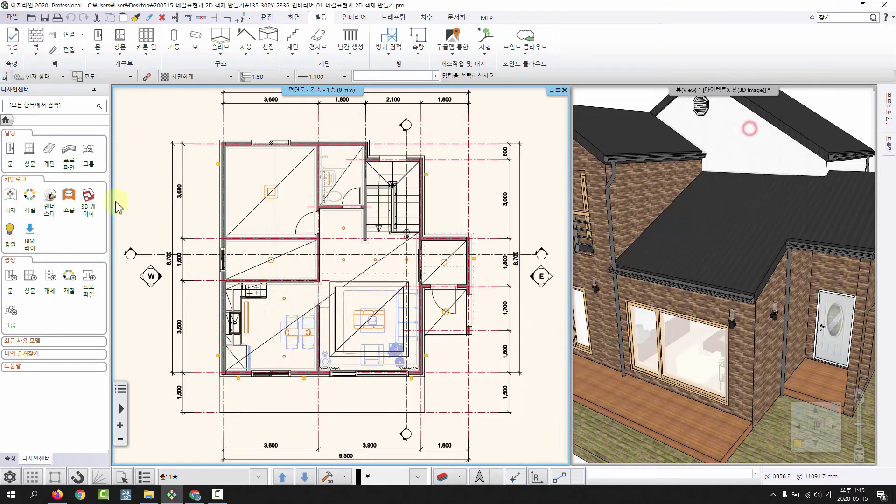
{"action": "left_click", "coordinate": [29, 198]}
{"action": "left_click", "coordinate": [31, 165]}
{"action": "left_click", "coordinate": [30, 193]}
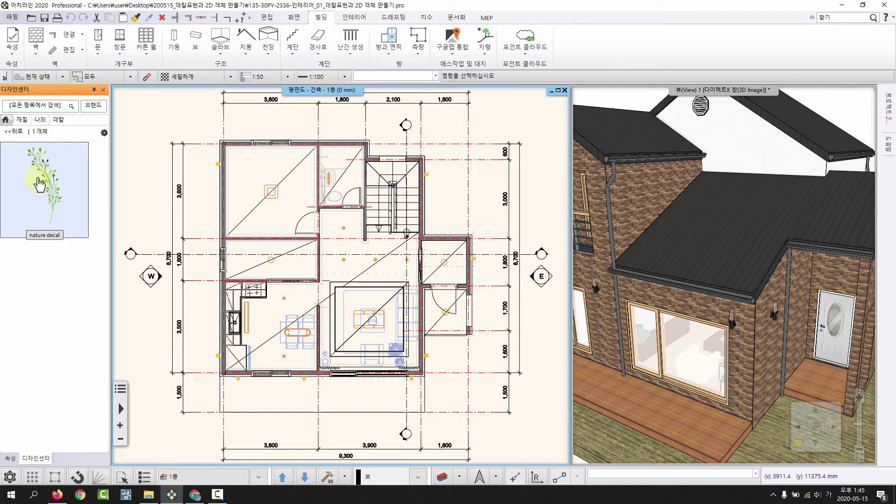
Activate the 3D view of the house and maximize it over the floor plan
{"action": "middle_click_drag", "start_coordinate": [757, 329], "coordinate": [753, 320]}
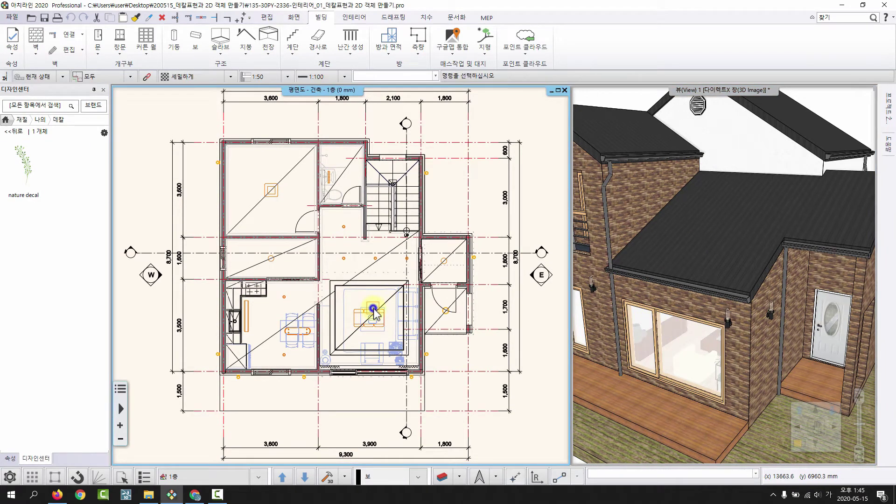
{"action": "left_click", "coordinate": [343, 258]}
{"action": "left_click", "coordinate": [673, 262]}
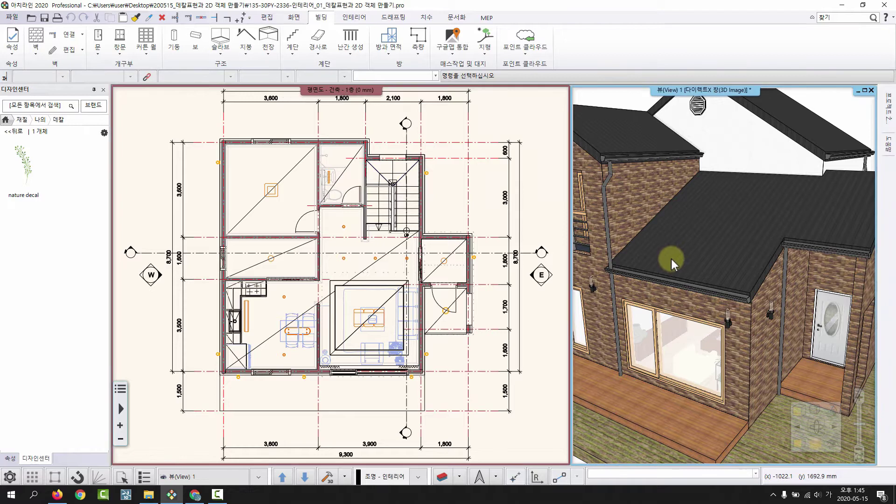
{"action": "key", "text": "ctrl+F10"}
{"action": "scroll", "coordinate": [462, 304], "scroll_direction": "up", "scroll_amount": 1}
{"action": "scroll", "coordinate": [464, 306], "scroll_direction": "up", "scroll_amount": 2}
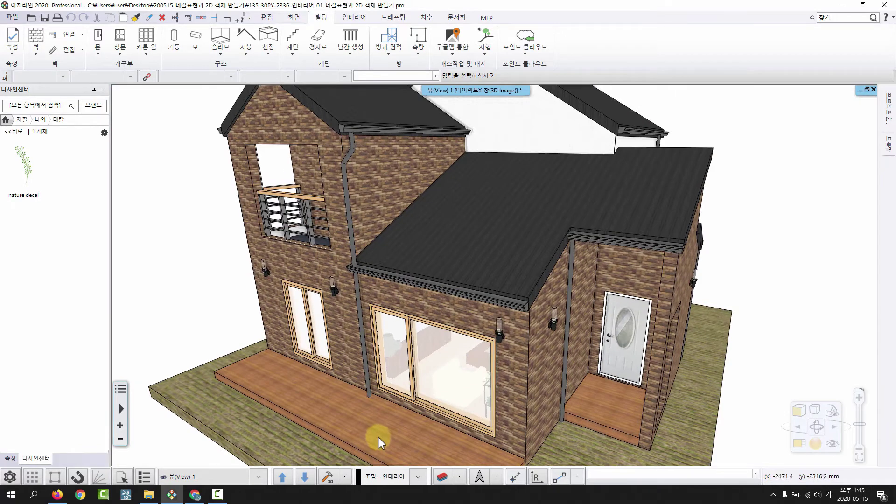
Switch the 3D view to the living room interior, facing the wall behind the sofa
{"action": "left_click", "coordinate": [258, 477]}
{"action": "left_click", "coordinate": [208, 400]}
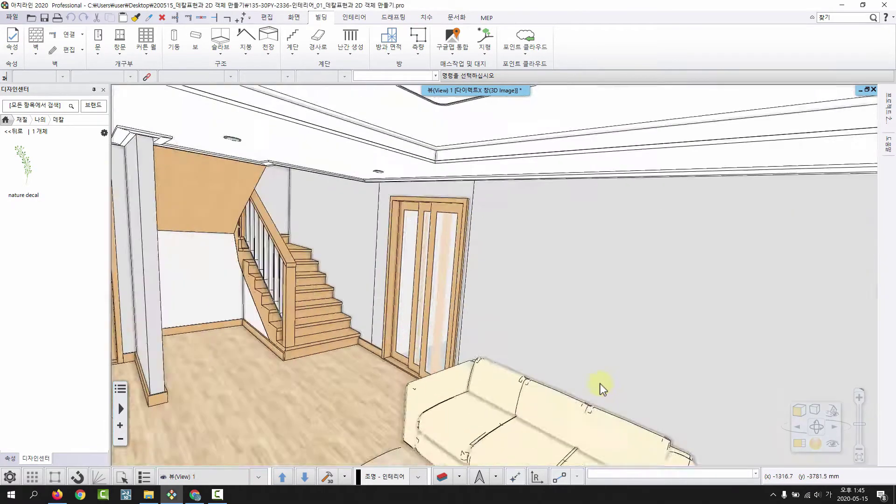
{"action": "scroll", "coordinate": [497, 276], "scroll_direction": "up", "scroll_amount": 2}
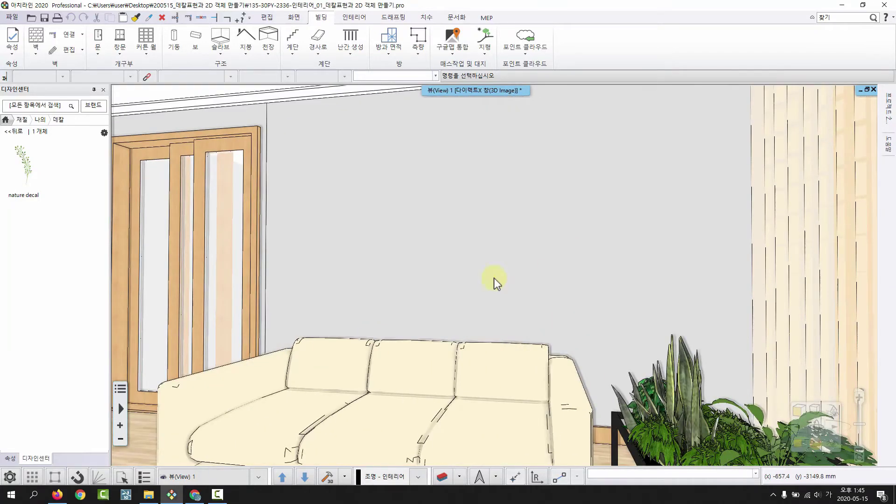
{"action": "scroll", "coordinate": [495, 280], "scroll_direction": "up", "scroll_amount": 3}
{"action": "middle_click_drag", "start_coordinate": [469, 309], "coordinate": [498, 262]}
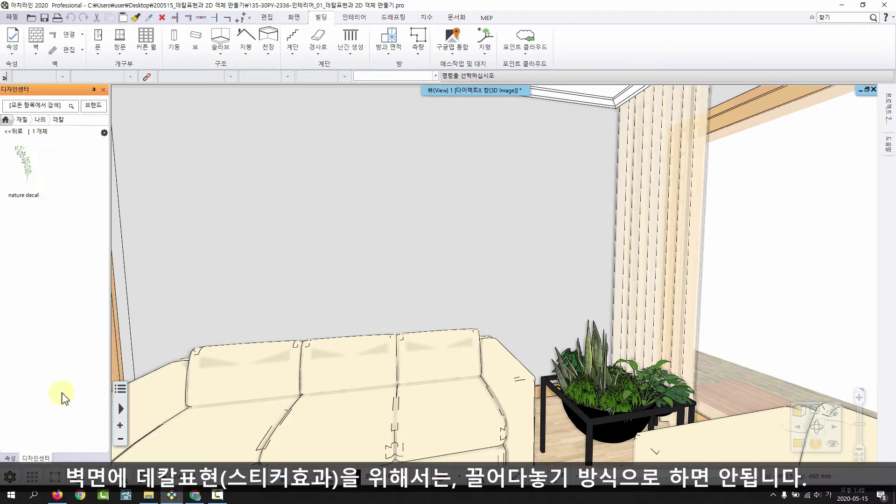
Try to apply the nature decal material to the wall behind the sofa with 그림으로, and undo it
{"action": "left_click_drag", "start_coordinate": [35, 172], "coordinate": [290, 215]}
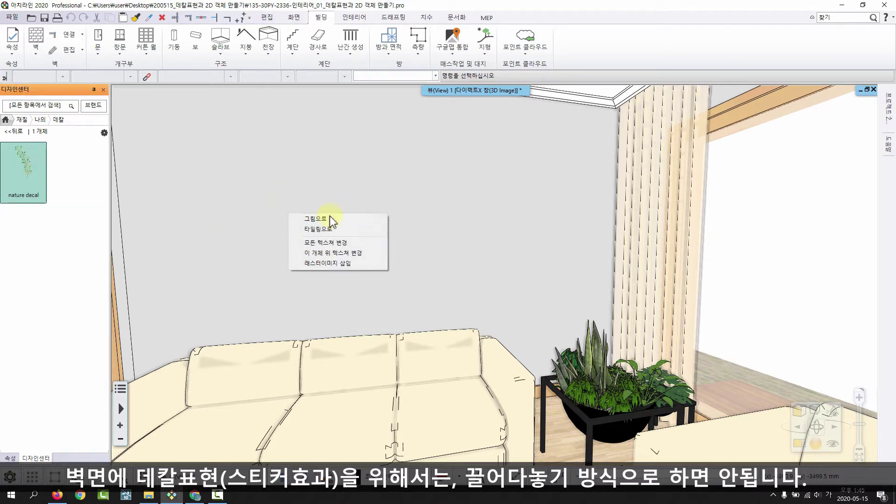
{"action": "left_click", "coordinate": [357, 218]}
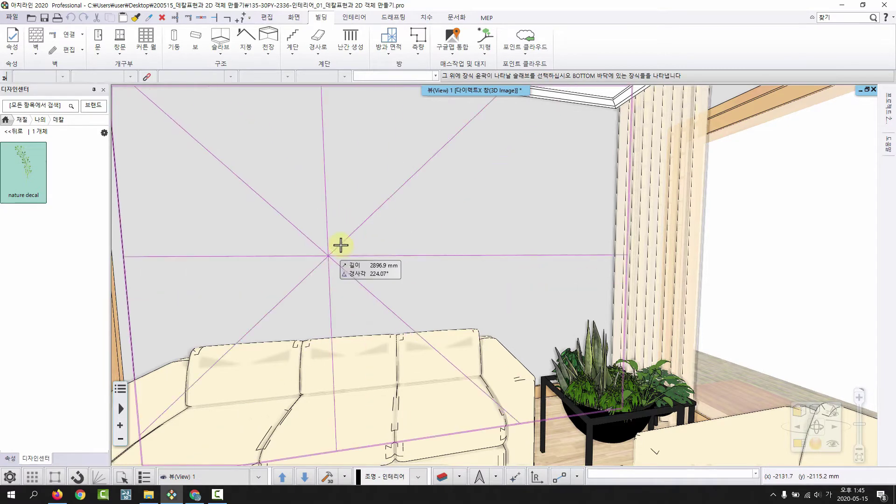
{"action": "left_click", "coordinate": [351, 252]}
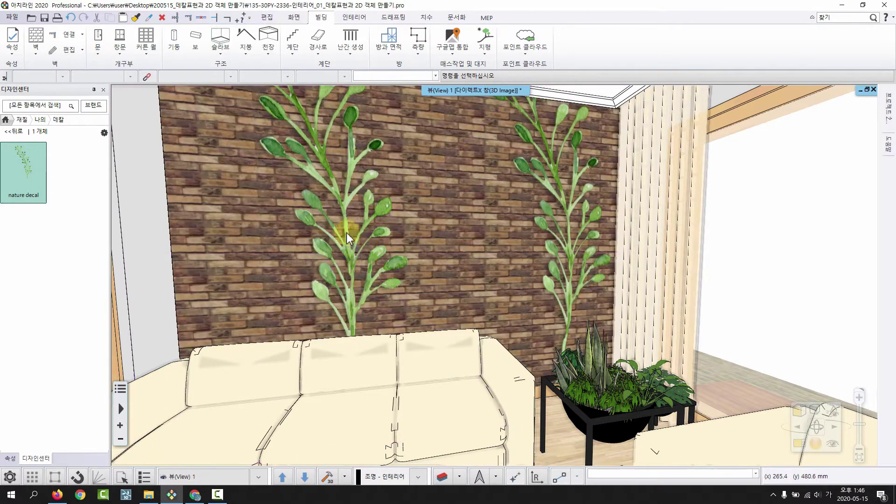
{"action": "scroll", "coordinate": [390, 207], "scroll_direction": "down", "scroll_amount": 2}
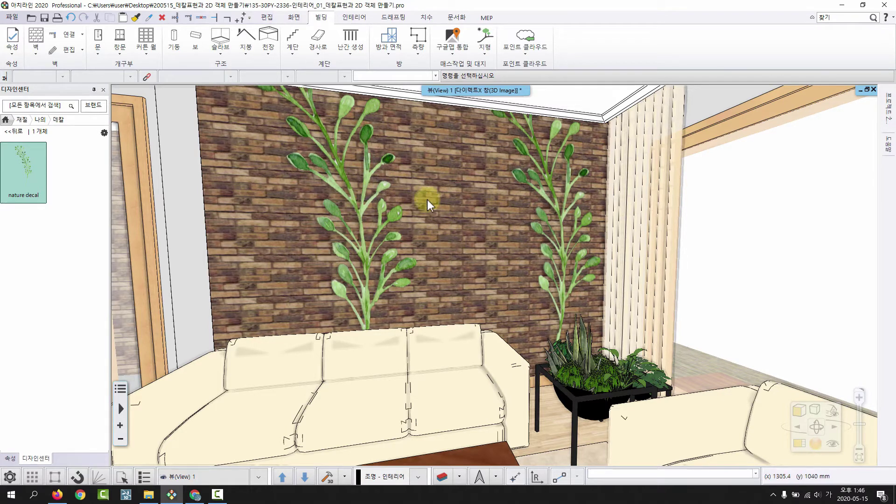
{"action": "scroll", "coordinate": [427, 200], "scroll_direction": "up", "scroll_amount": 2}
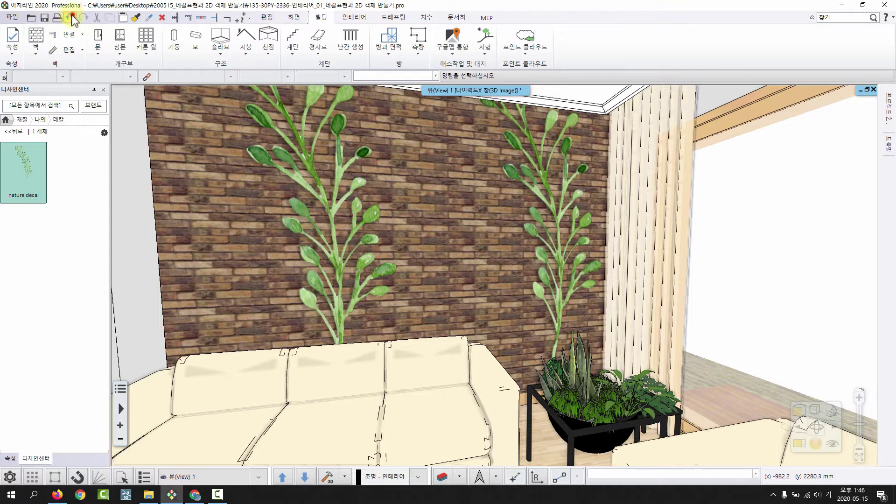
{"action": "left_click", "coordinate": [71, 18]}
Place a wall picture (벽면에 그림) on the wall behind the sofa, above the plant stand
{"action": "left_click", "coordinate": [355, 17]}
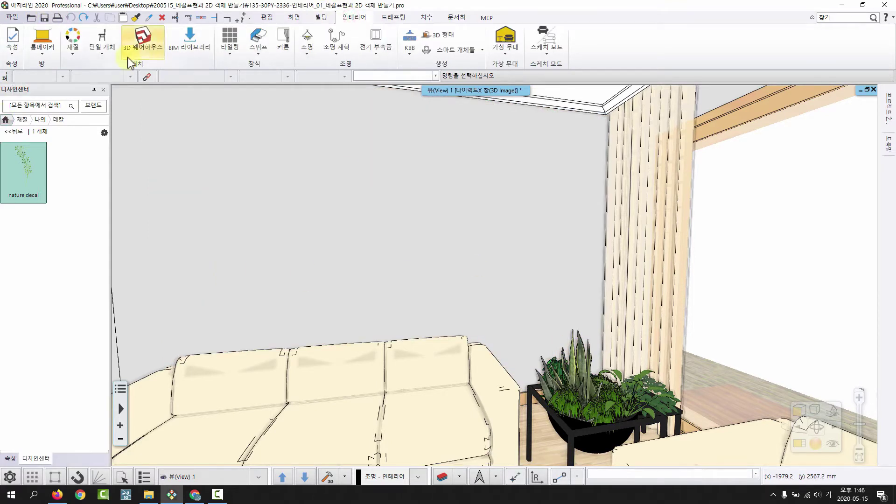
{"action": "left_click", "coordinate": [106, 51]}
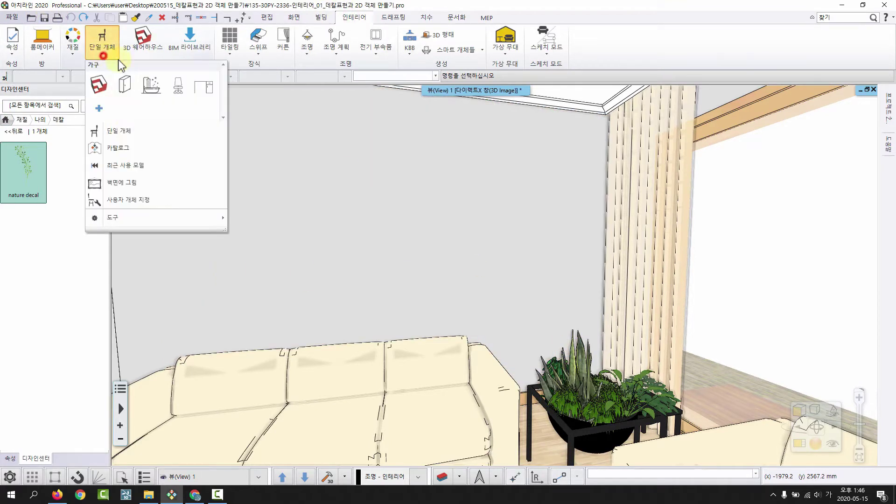
{"action": "left_click", "coordinate": [139, 182]}
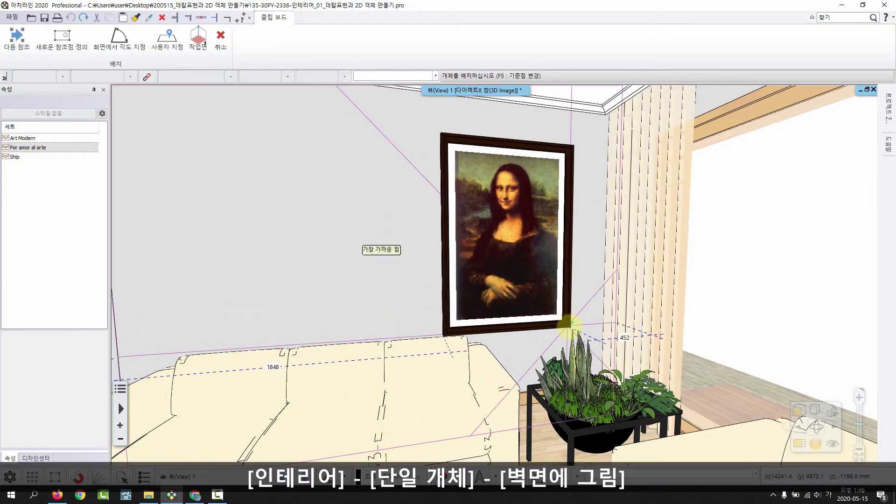
{"action": "left_click", "coordinate": [592, 317]}
{"action": "key", "text": "Escape"}
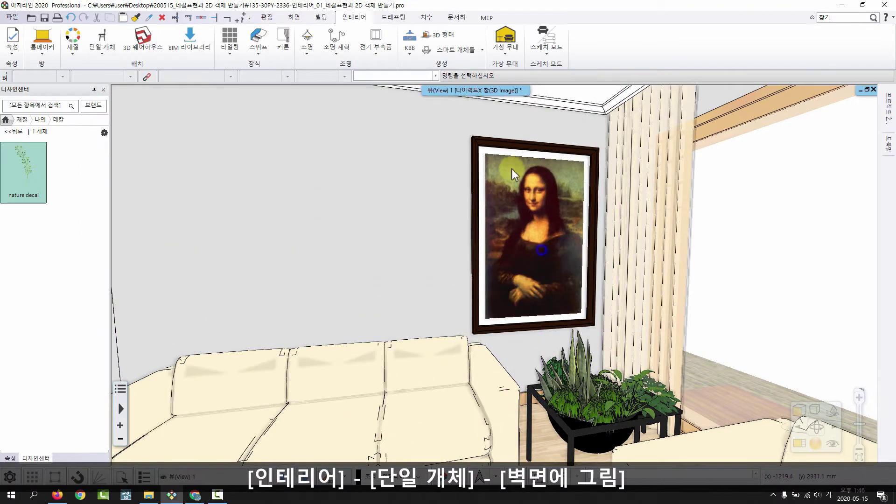
Edit the placed wall picture's properties and disable its frame
{"action": "right_click", "coordinate": [521, 169]}
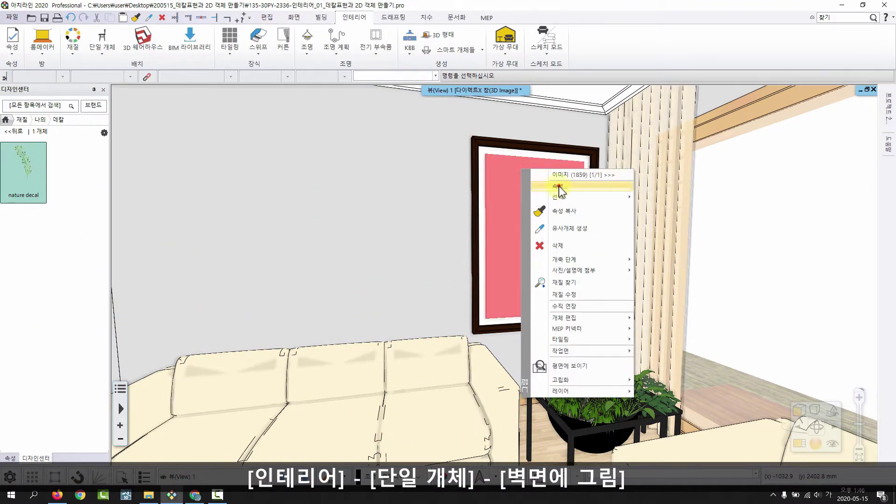
{"action": "left_click", "coordinate": [558, 187]}
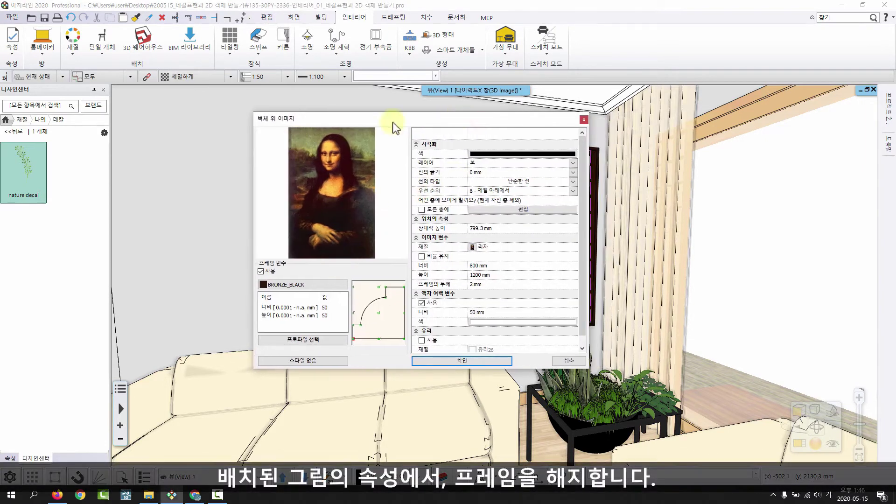
{"action": "left_click_drag", "start_coordinate": [393, 122], "coordinate": [255, 85]}
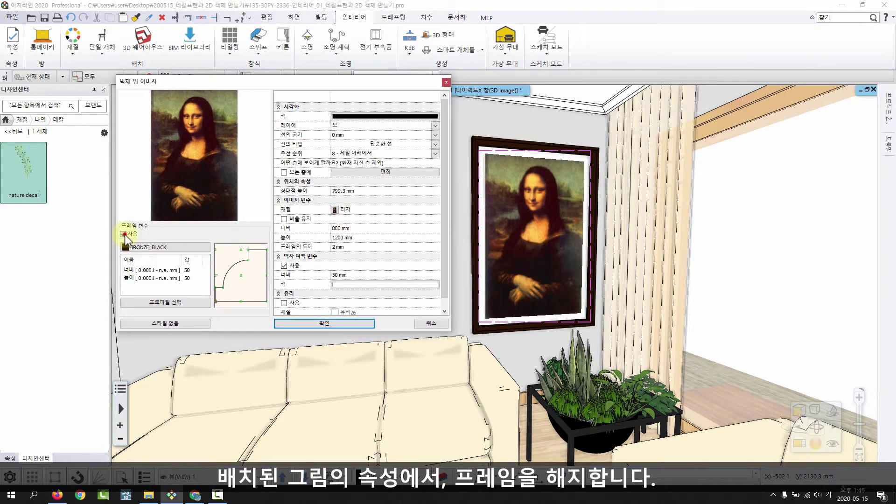
{"action": "left_click", "coordinate": [123, 234]}
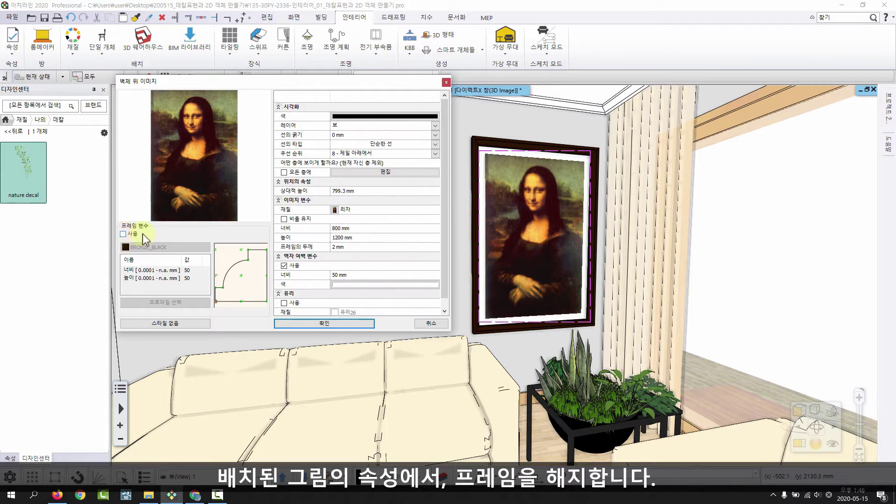
Set the picture's material to nature decal from 나의 > 데칼 without keeping the previous size, and disable the mat margin (액자 여백 변수)
{"action": "left_click", "coordinate": [334, 210]}
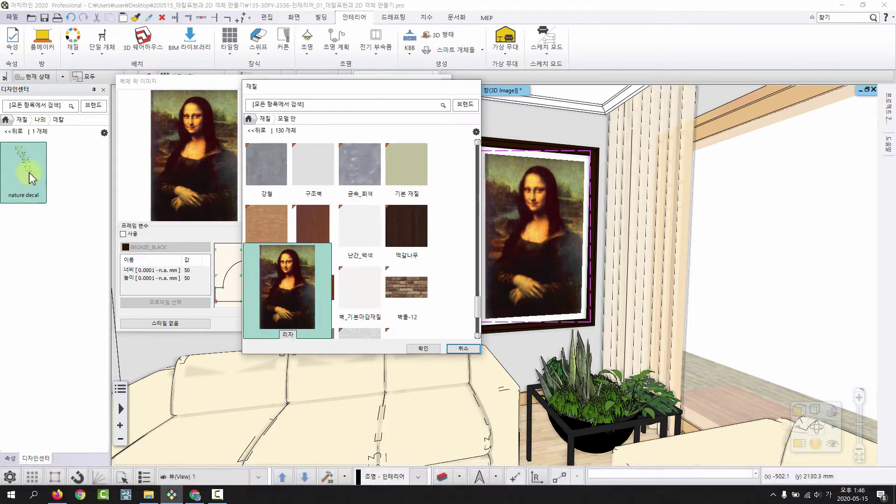
{"action": "left_click", "coordinate": [264, 121]}
{"action": "left_click", "coordinate": [271, 165]}
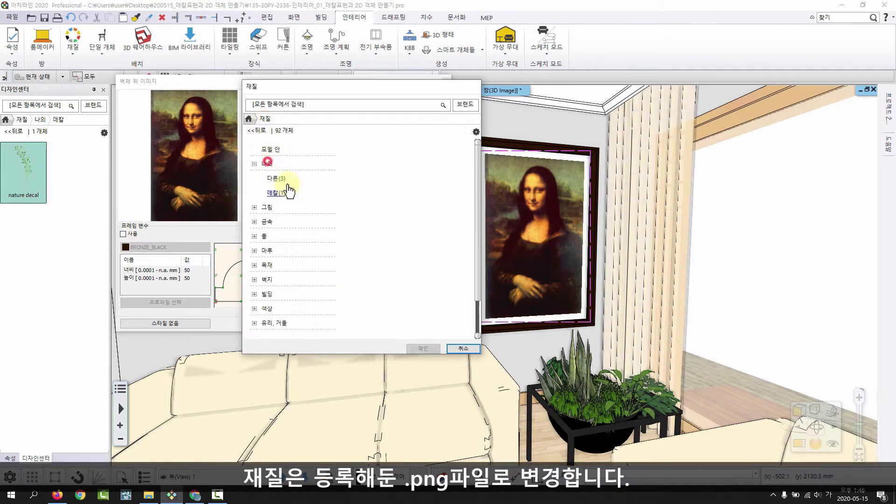
{"action": "left_click", "coordinate": [280, 193]}
{"action": "left_click", "coordinate": [279, 161]}
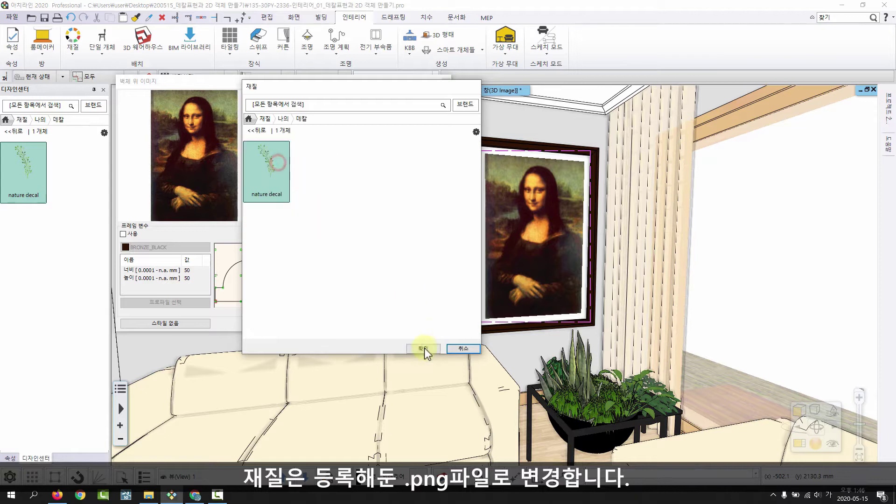
{"action": "left_click", "coordinate": [423, 348]}
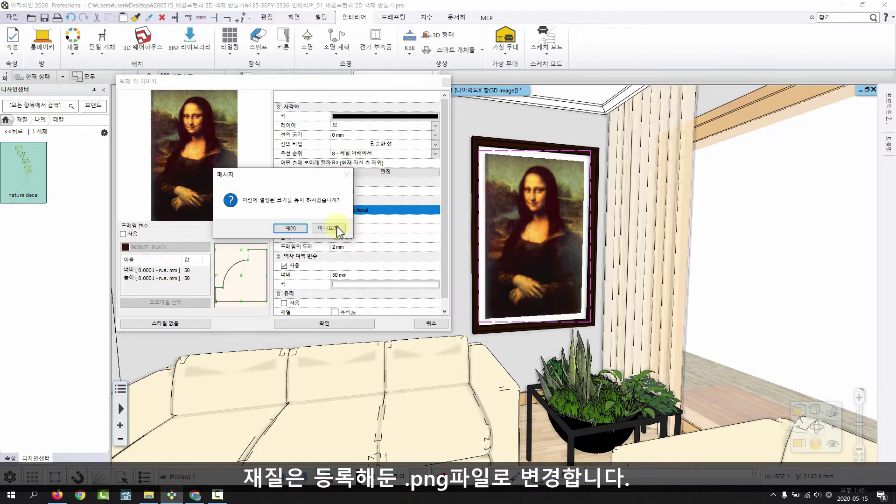
{"action": "left_click", "coordinate": [337, 229]}
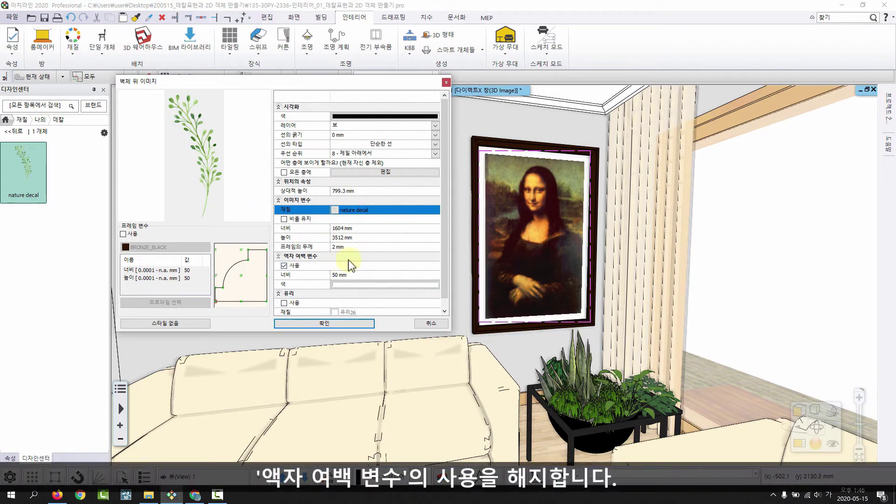
{"action": "left_click", "coordinate": [283, 266]}
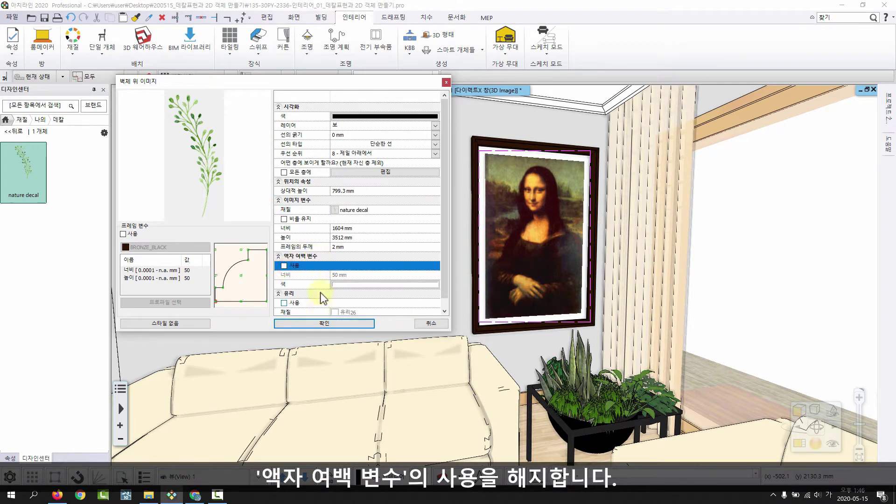
Confirm the picture's settings and move the resulting decal along the wall about 1 m away from the curtain
{"action": "left_click", "coordinate": [308, 323]}
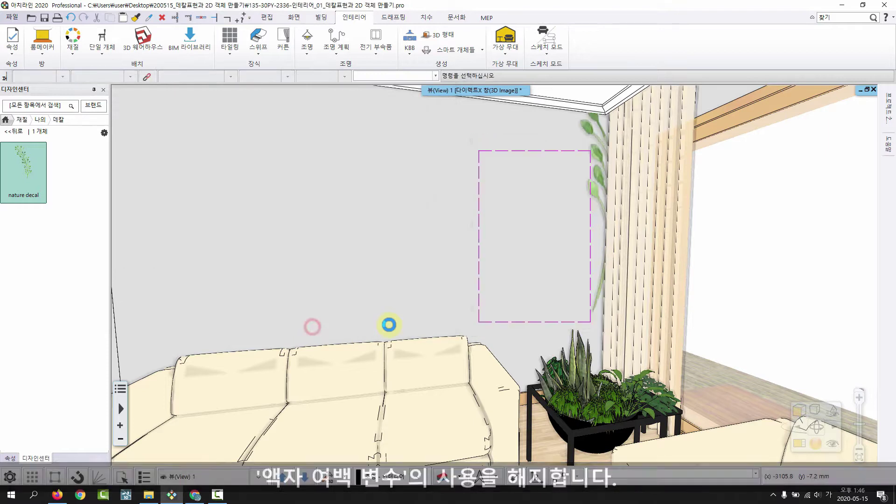
{"action": "left_click", "coordinate": [581, 168]}
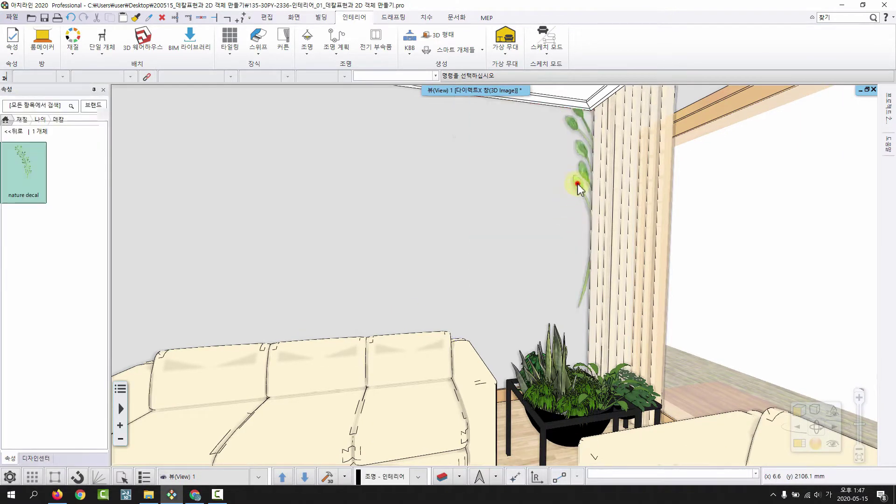
{"action": "left_click", "coordinate": [578, 183]}
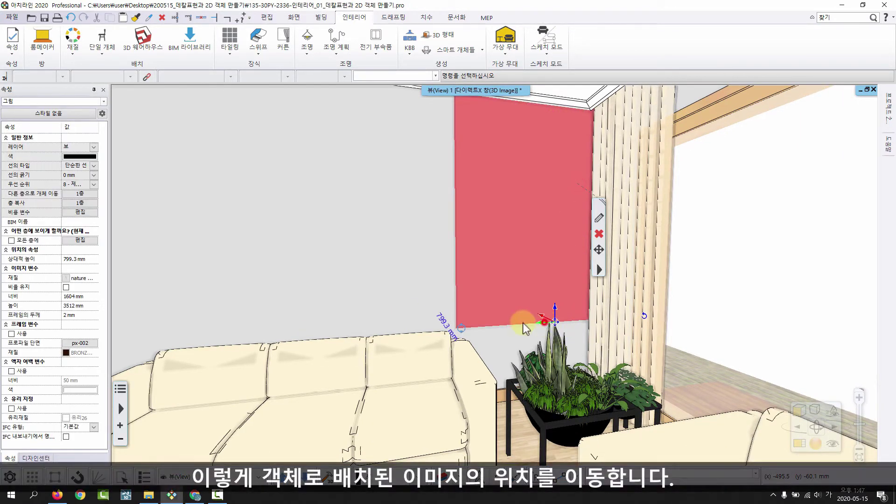
{"action": "left_click", "coordinate": [543, 323]}
{"action": "left_click", "coordinate": [581, 331]}
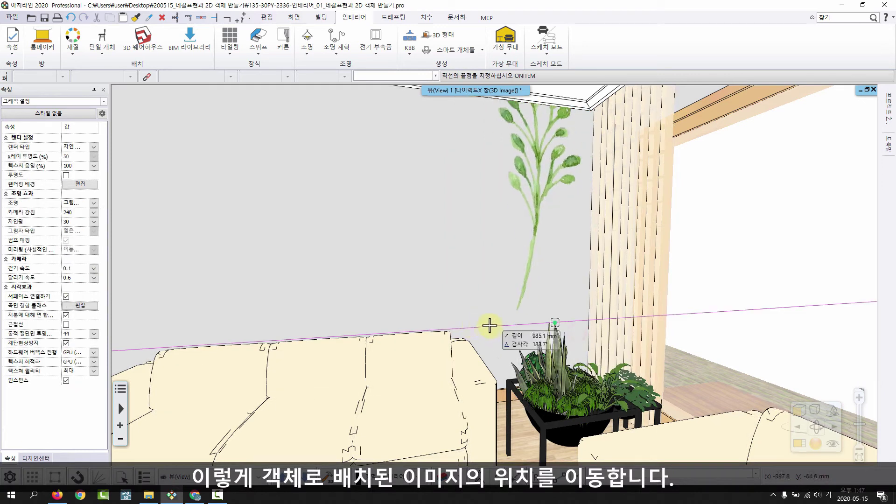
{"action": "left_click", "coordinate": [528, 282]}
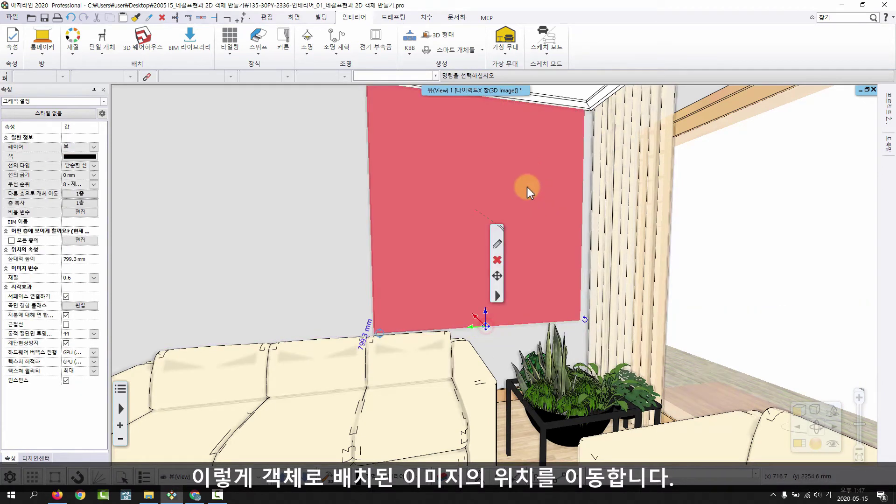
Move the decal vertically down the wall to a relative height (상대적 높이) of about 96 mm
{"action": "left_click", "coordinate": [485, 315]}
{"action": "left_click", "coordinate": [530, 316]}
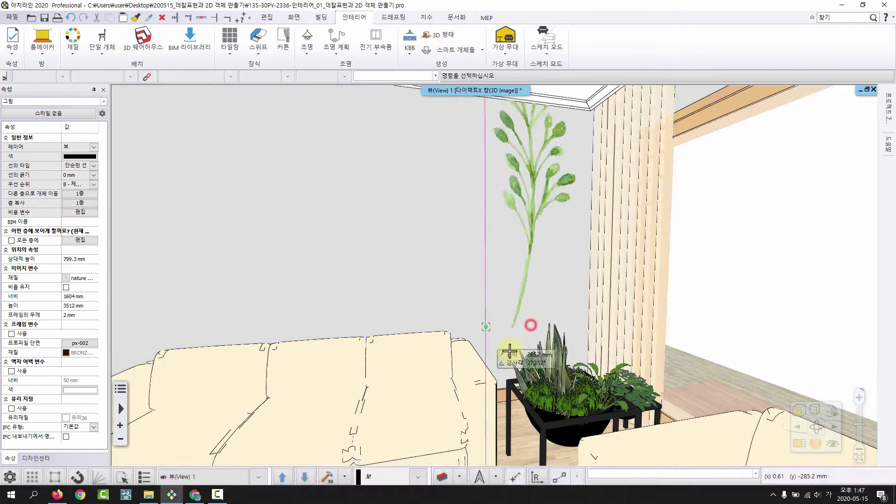
{"action": "left_click", "coordinate": [493, 415]}
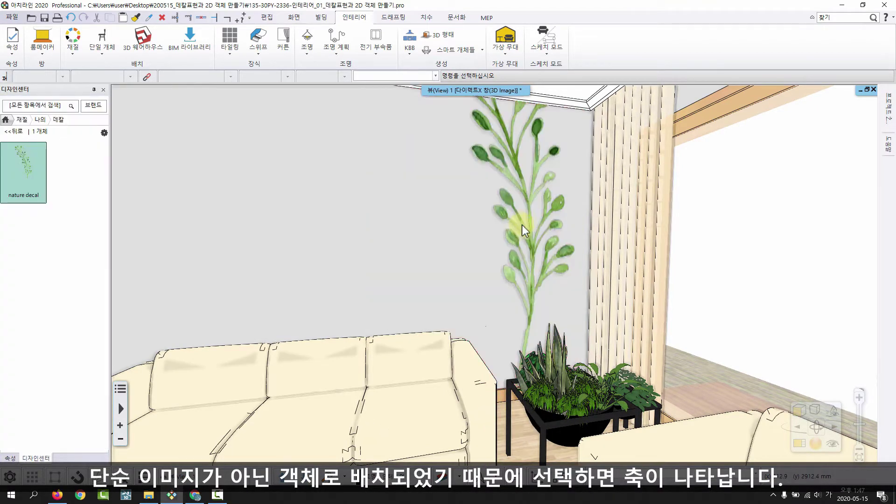
Select the decal, turn on keep ratio (비율 유지), and set its height to 2000 mm
{"action": "left_click", "coordinate": [525, 222]}
{"action": "key", "text": "Escape"}
{"action": "middle_click_drag", "start_coordinate": [514, 229], "coordinate": [501, 234]}
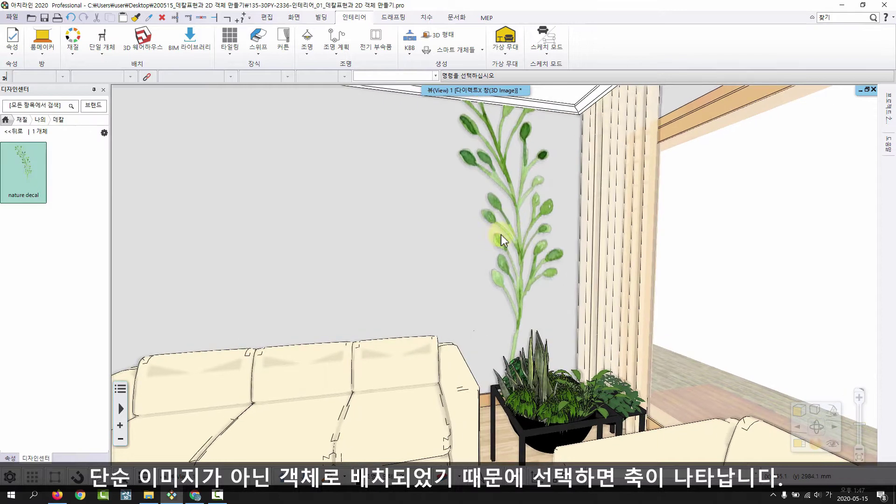
{"action": "left_click", "coordinate": [524, 234]}
{"action": "right_click", "coordinate": [508, 214]}
{"action": "key", "text": "Escape"}
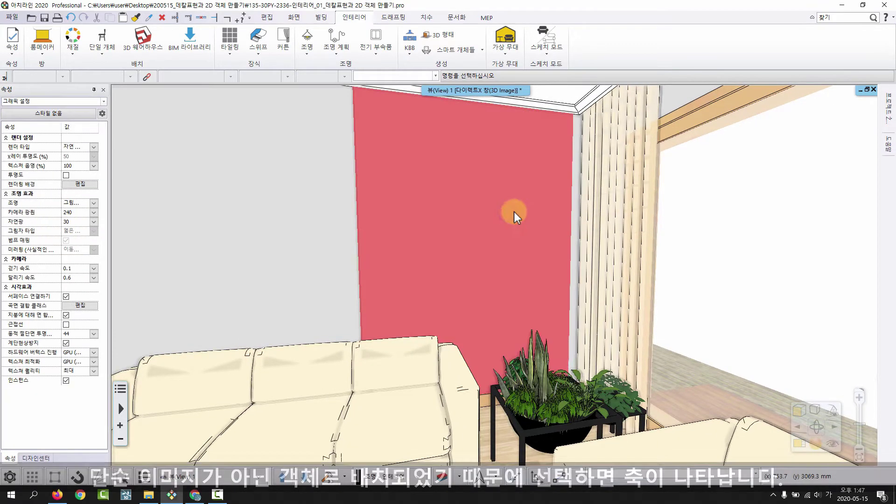
{"action": "left_click", "coordinate": [511, 239]}
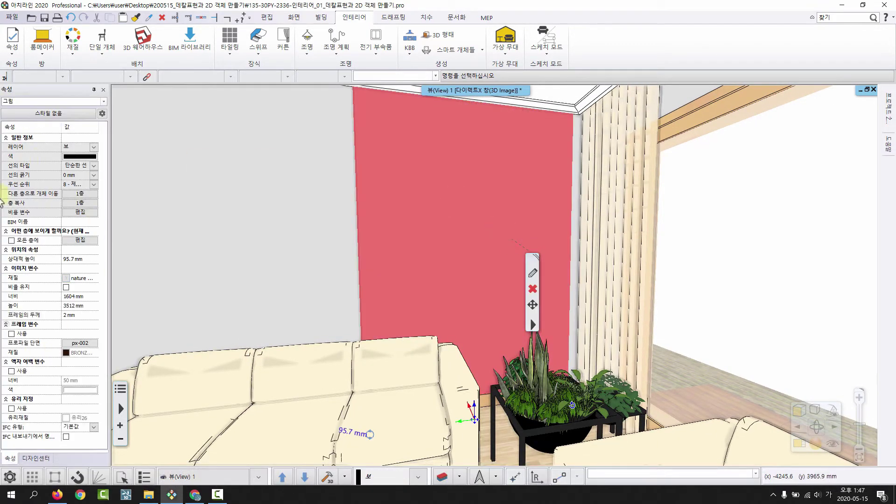
{"action": "left_click", "coordinate": [66, 287]}
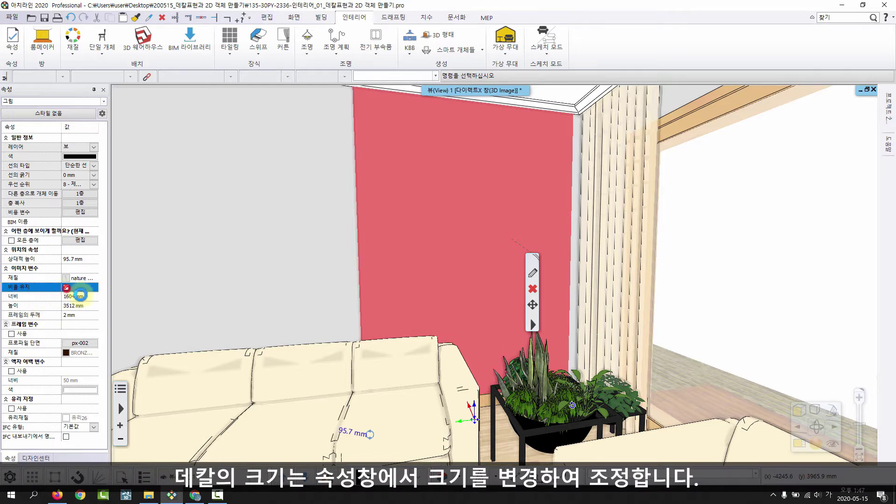
{"action": "left_click", "coordinate": [75, 307]}
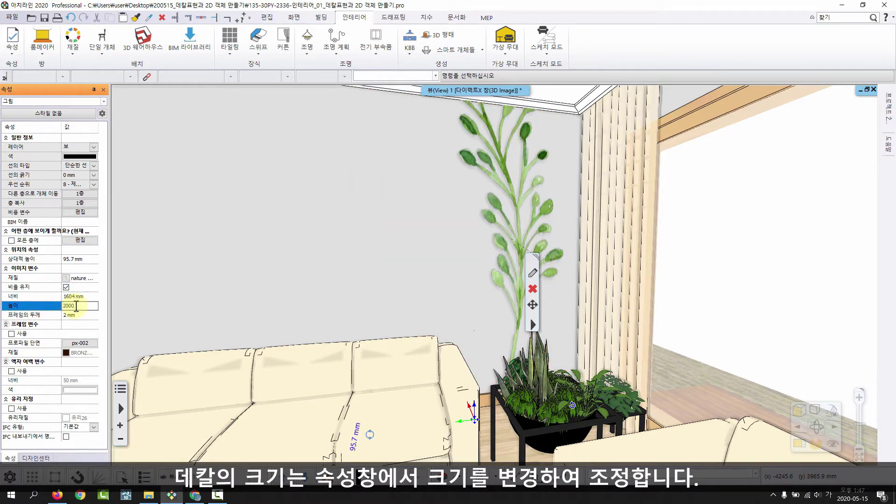
{"action": "type", "text": "2000"}
{"action": "key", "text": "Return"}
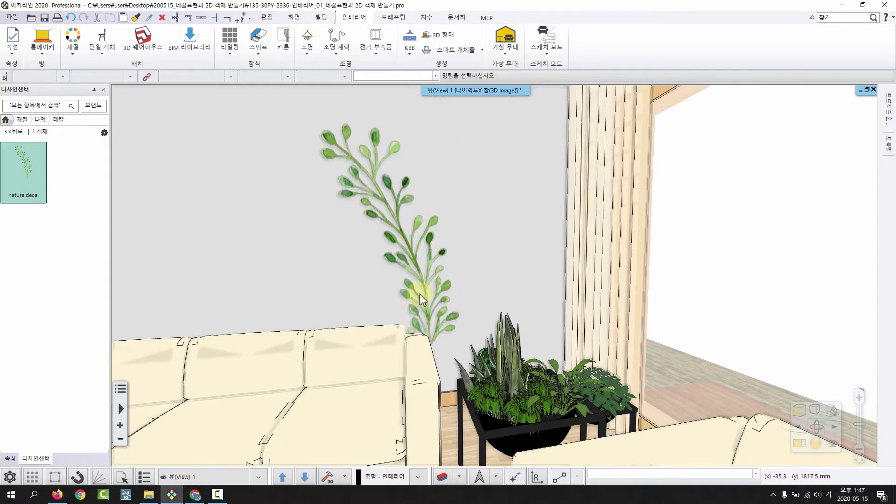
Move the resized decal along the wall about 400 mm toward the curtain, behind the plant stand
{"action": "left_click", "coordinate": [388, 427]}
{"action": "left_click", "coordinate": [413, 251]}
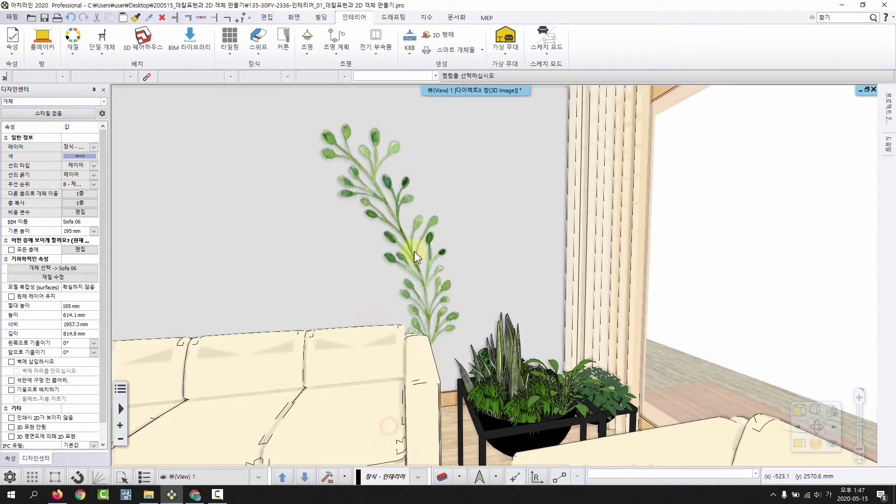
{"action": "scroll", "coordinate": [396, 426], "scroll_direction": "up", "scroll_amount": 3}
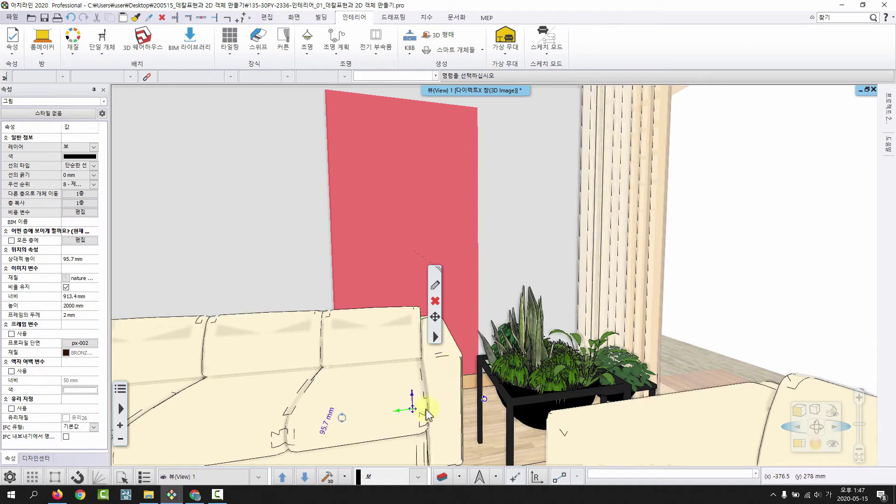
{"action": "middle_click_drag", "start_coordinate": [374, 450], "coordinate": [471, 337]}
{"action": "left_click", "coordinate": [407, 228]}
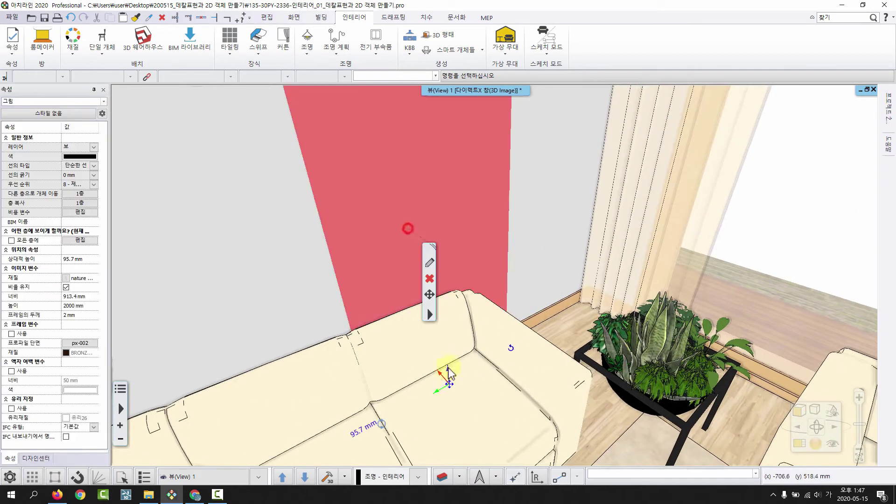
{"action": "left_click", "coordinate": [437, 392]}
{"action": "left_click", "coordinate": [468, 397]}
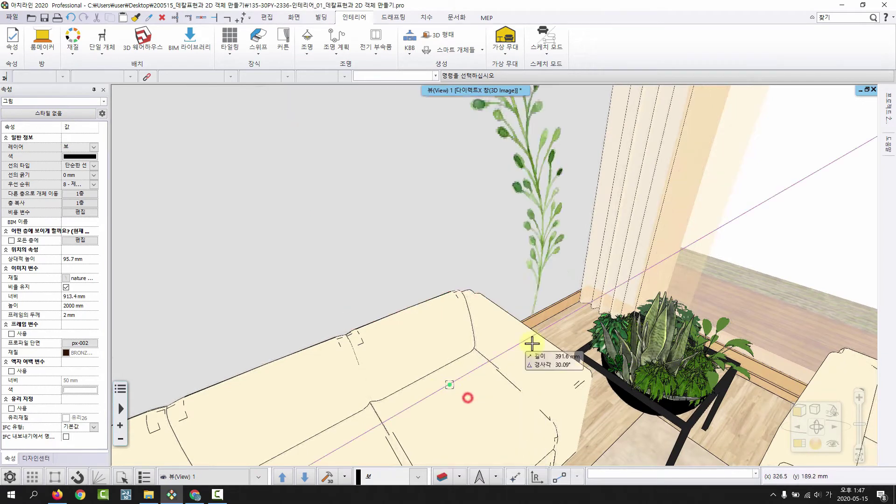
{"action": "left_click", "coordinate": [545, 337]}
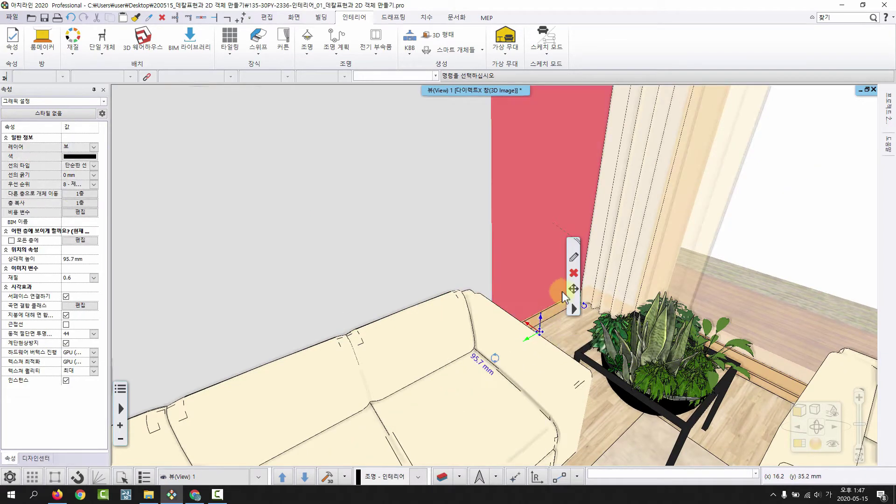
{"action": "key", "text": "Escape"}
Copy the decal about 470 mm along the wall toward the sofa with 복제 이동, and set the copy's height to 1400 mm
{"action": "middle_click_drag", "start_coordinate": [696, 413], "coordinate": [490, 333]}
{"action": "left_click", "coordinate": [569, 256]}
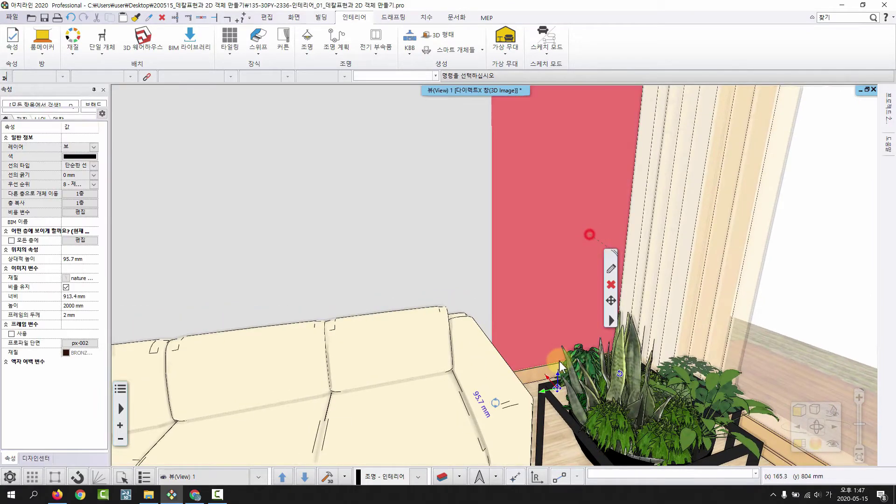
{"action": "left_click", "coordinate": [547, 396]}
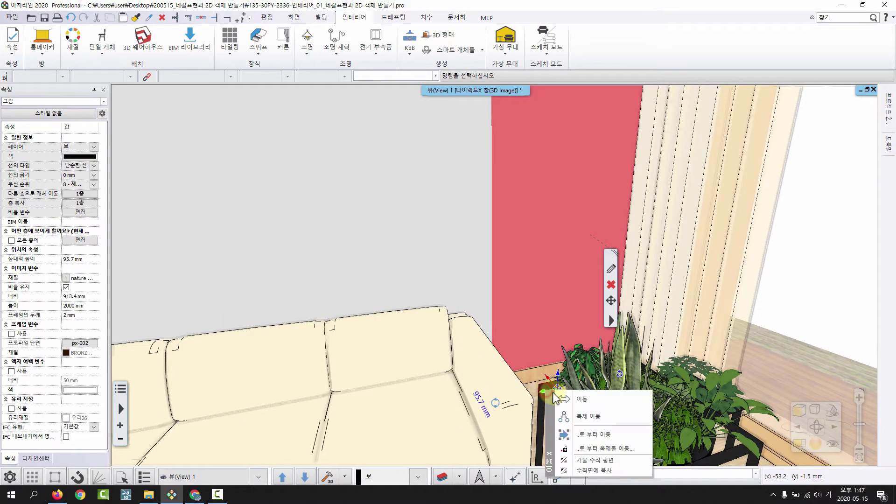
{"action": "left_click", "coordinate": [579, 417]}
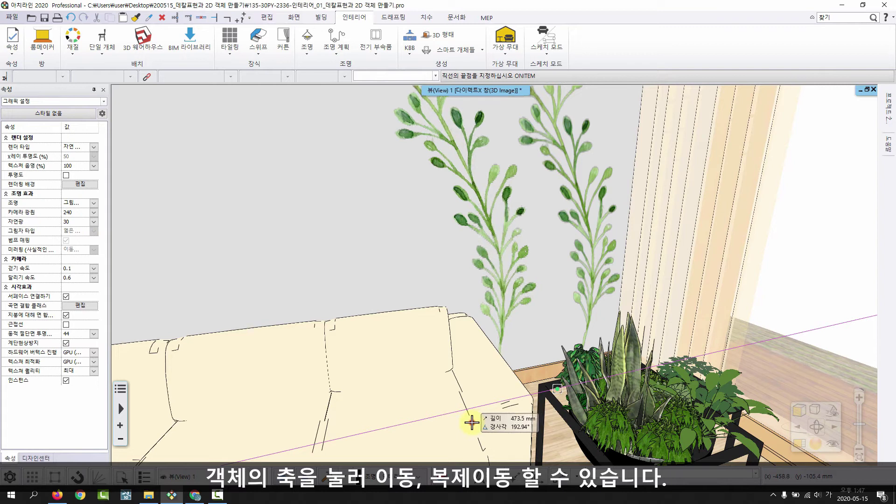
{"action": "left_click", "coordinate": [469, 420]}
{"action": "left_click", "coordinate": [75, 306]}
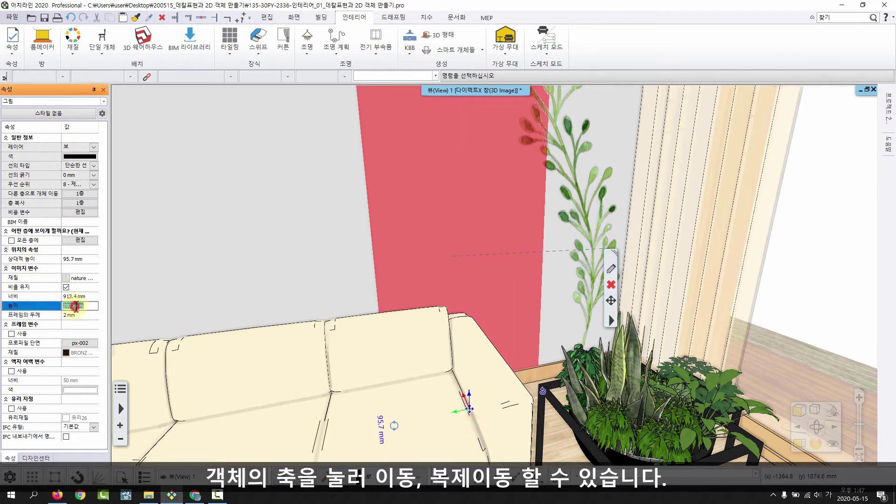
{"action": "type", "text": "1400"}
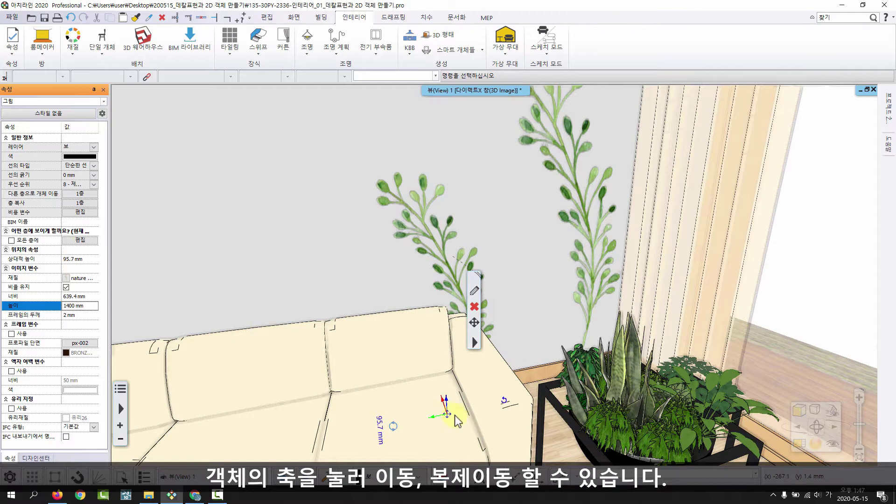
Move the smaller decal copy along the wall about 390 mm toward the taller decal, beside the plant stand
{"action": "left_click", "coordinate": [431, 415]}
{"action": "left_click", "coordinate": [476, 339]}
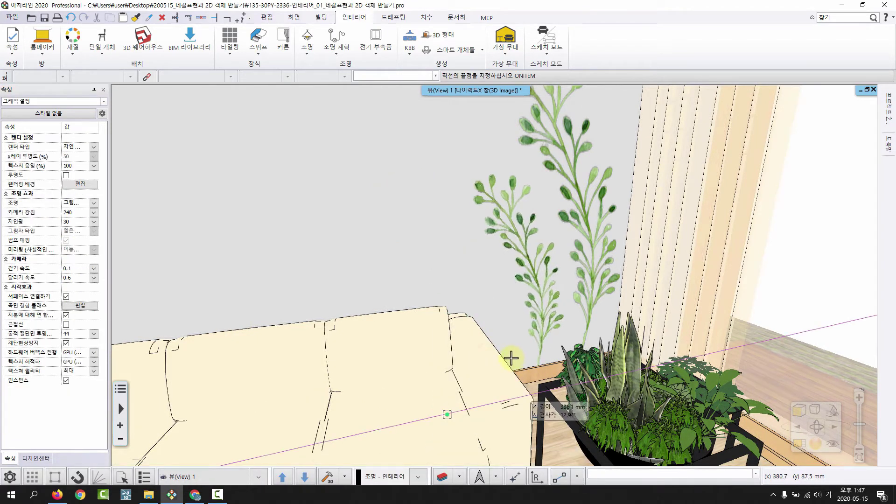
{"action": "left_click", "coordinate": [501, 360]}
{"action": "key", "text": "Escape"}
{"action": "scroll", "coordinate": [555, 273], "scroll_direction": "down", "scroll_amount": 5}
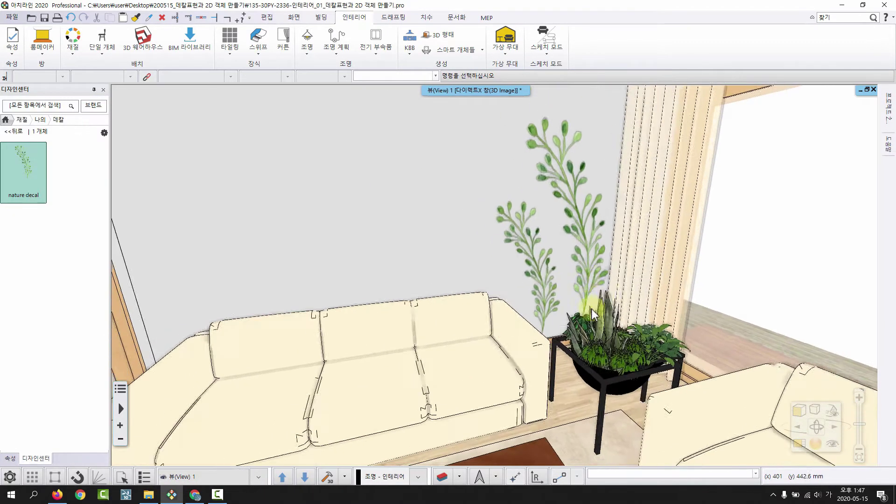
{"action": "middle_click_drag", "start_coordinate": [592, 309], "coordinate": [630, 254]}
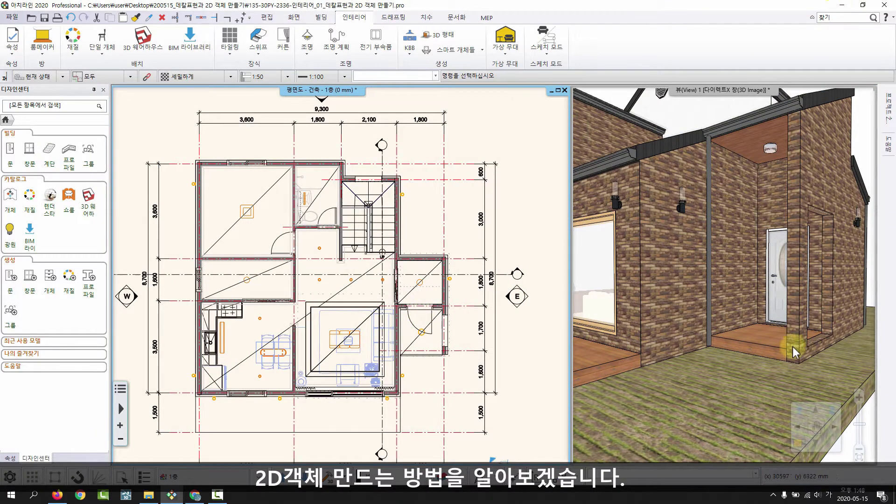
Switch to the texture folder to review the tree and person PNG images, and view the source site skalgubbar.se in the browser
{"action": "left_click", "coordinate": [783, 295]}
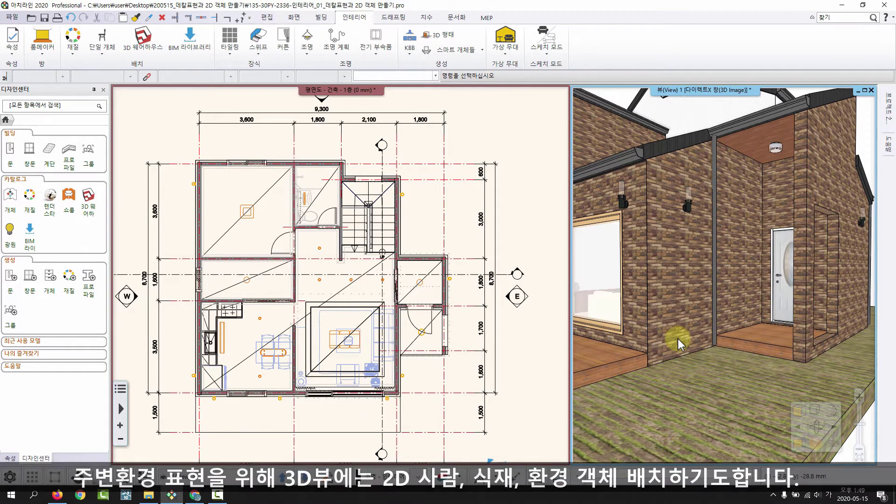
{"action": "scroll", "coordinate": [464, 300], "scroll_direction": "up", "scroll_amount": 3}
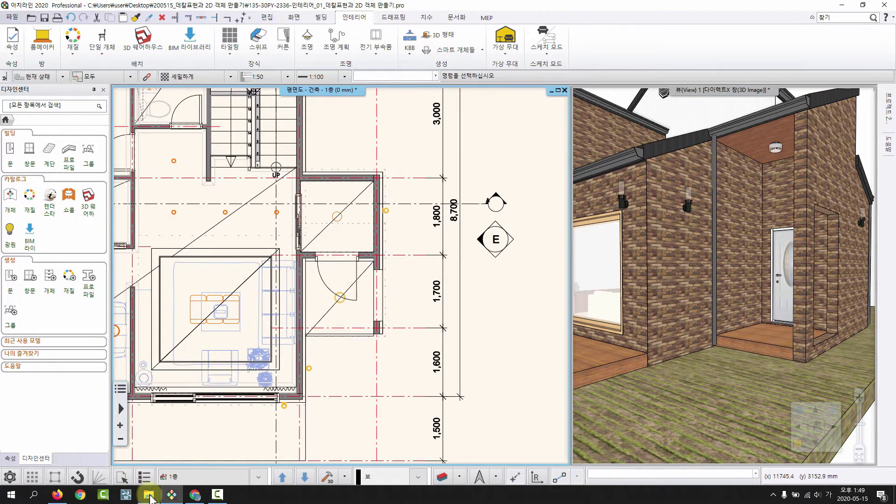
{"action": "left_click", "coordinate": [149, 494]}
{"action": "left_click_drag", "start_coordinate": [573, 129], "coordinate": [584, 86]}
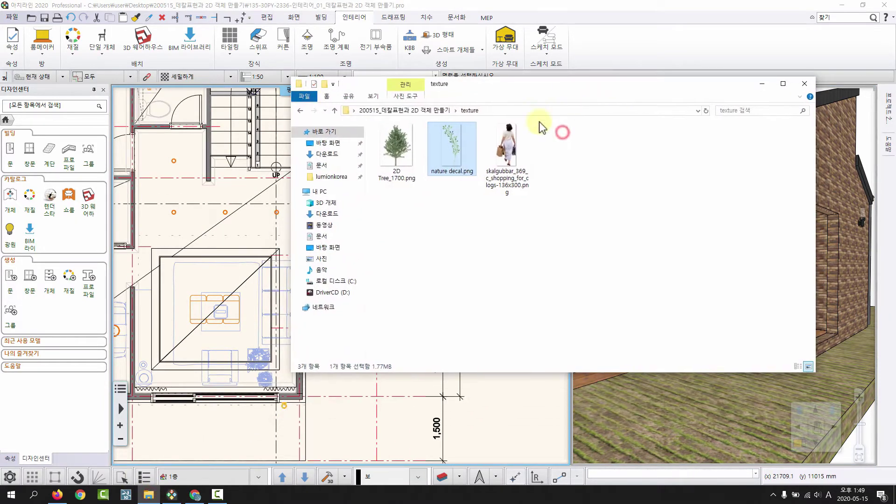
{"action": "left_click", "coordinate": [507, 145]}
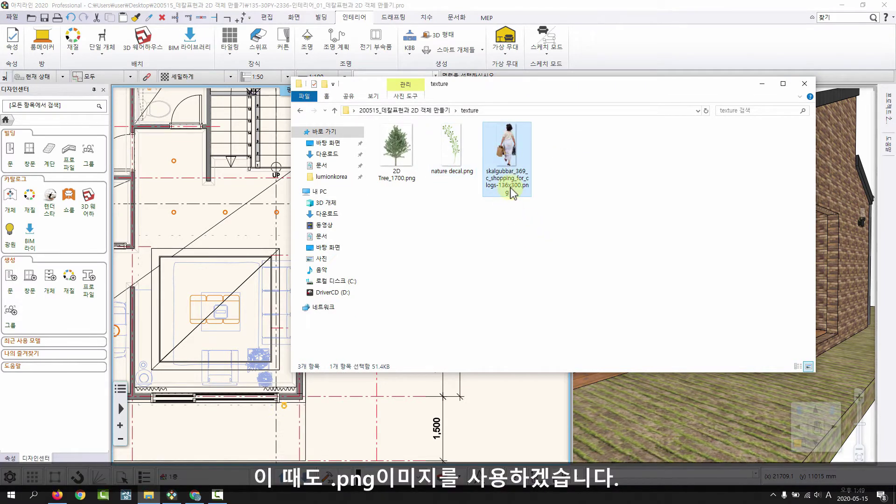
{"action": "left_click", "coordinate": [404, 143]}
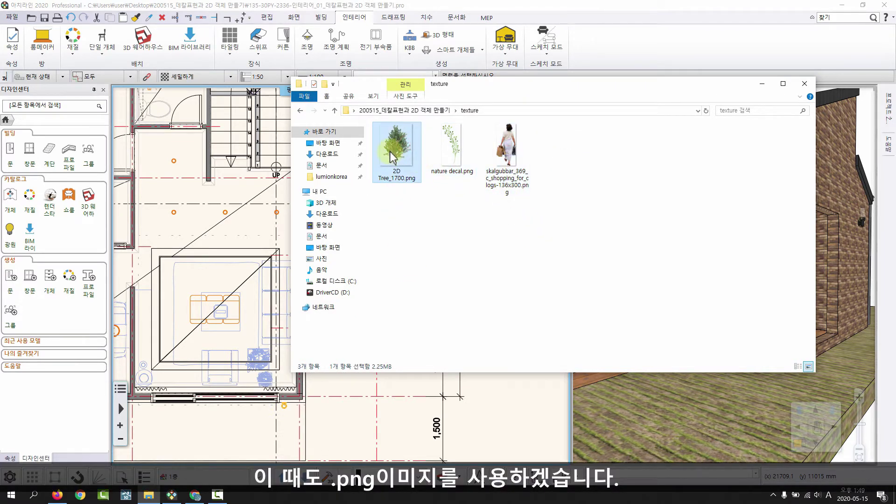
{"action": "left_click", "coordinate": [509, 148]}
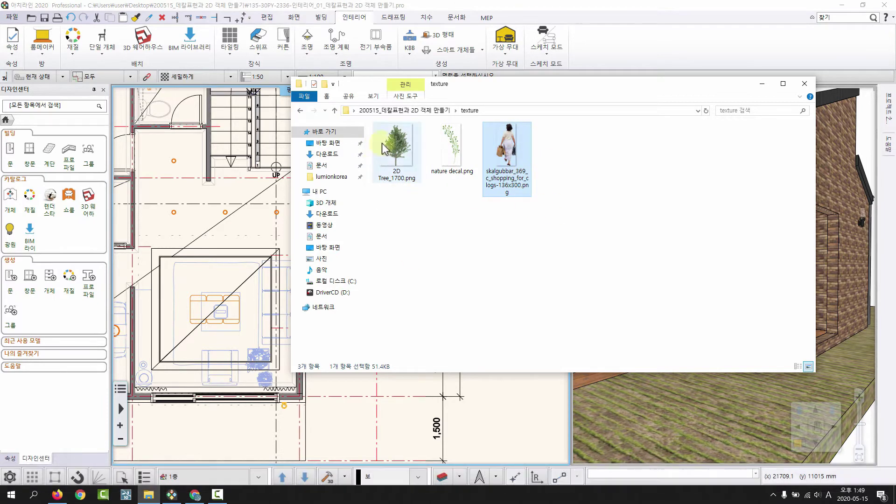
{"action": "left_click", "coordinate": [398, 148]}
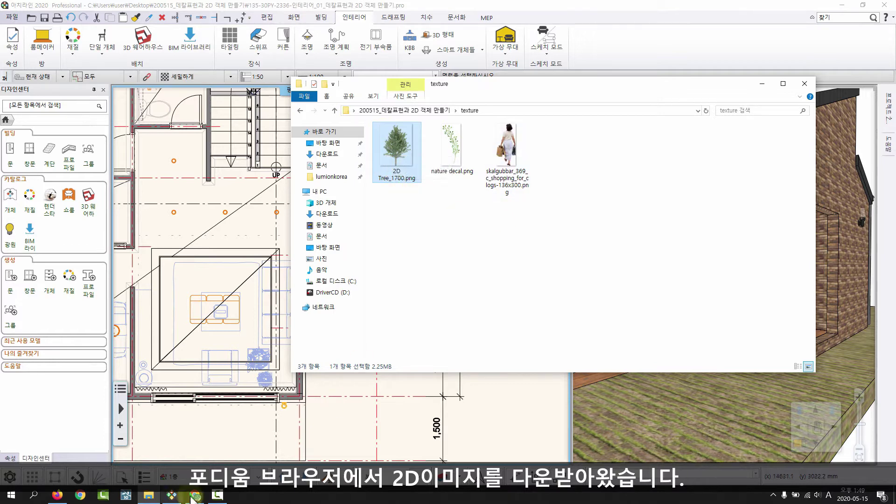
{"action": "left_click", "coordinate": [511, 148]}
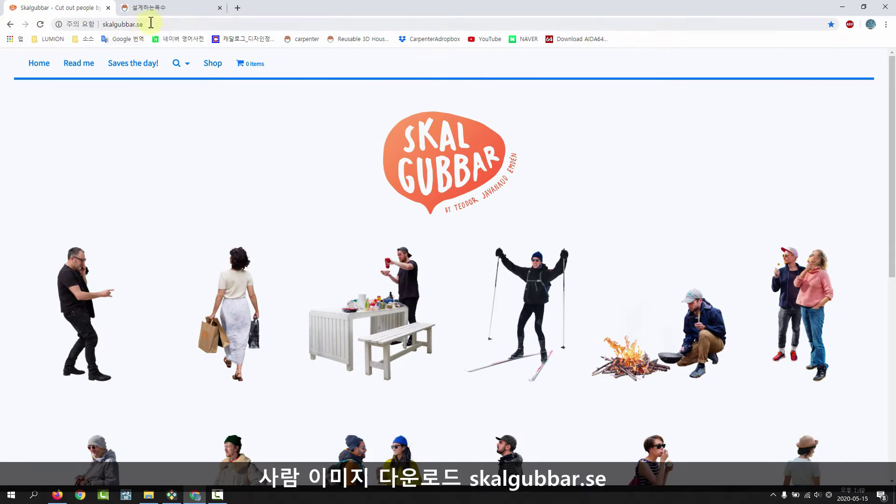
{"action": "left_click", "coordinate": [151, 23]}
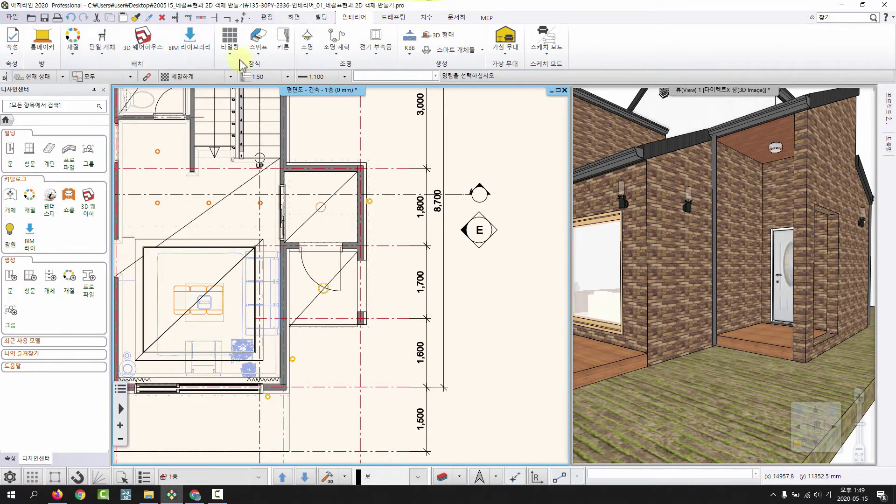
Start a new sprite definition and load skalgubbar_369_c_shopping_for_clogs-136x300.png from the texture folder as its image
{"action": "left_click", "coordinate": [104, 59]}
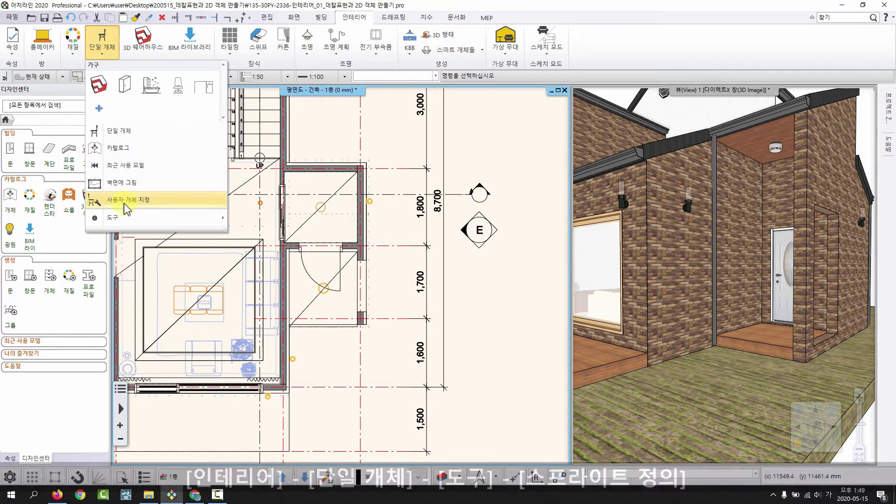
{"action": "mouse_move", "coordinate": [125, 223]}
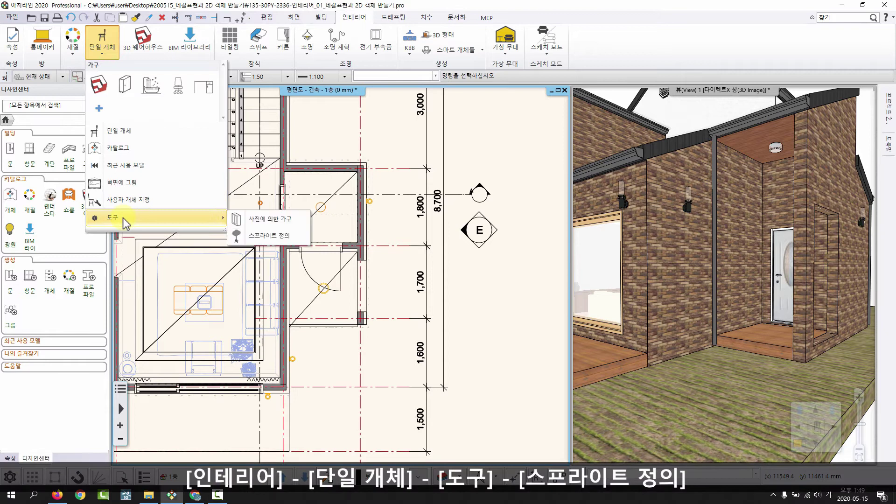
{"action": "left_click", "coordinate": [257, 237]}
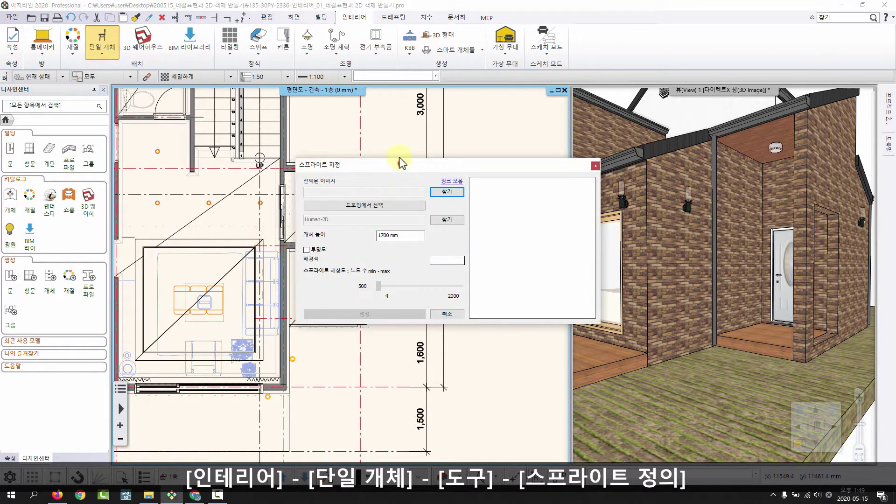
{"action": "left_click", "coordinate": [439, 173]}
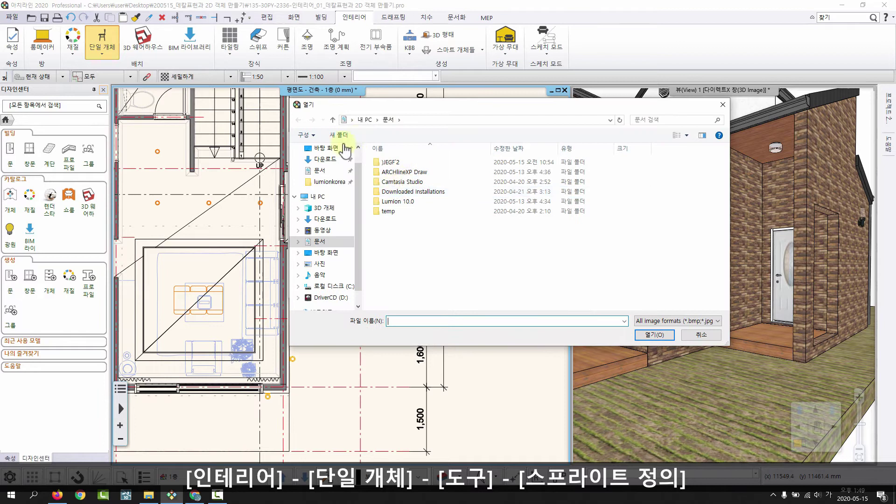
{"action": "left_click", "coordinate": [344, 148]}
{"action": "double_click", "coordinate": [440, 161]}
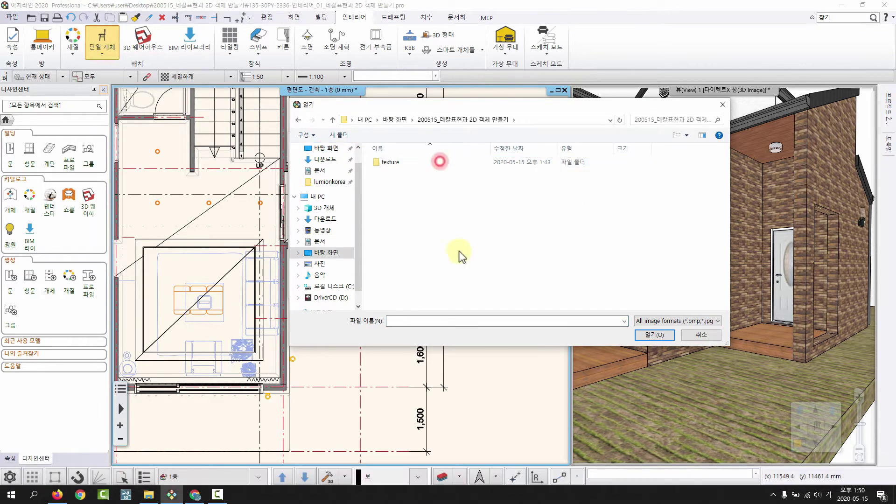
{"action": "double_click", "coordinate": [391, 163]}
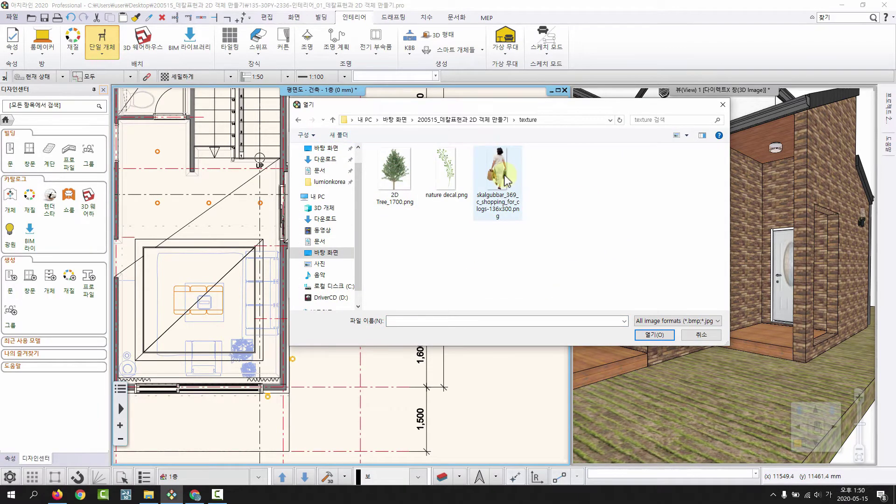
{"action": "left_click", "coordinate": [495, 182]}
{"action": "left_click", "coordinate": [655, 335]}
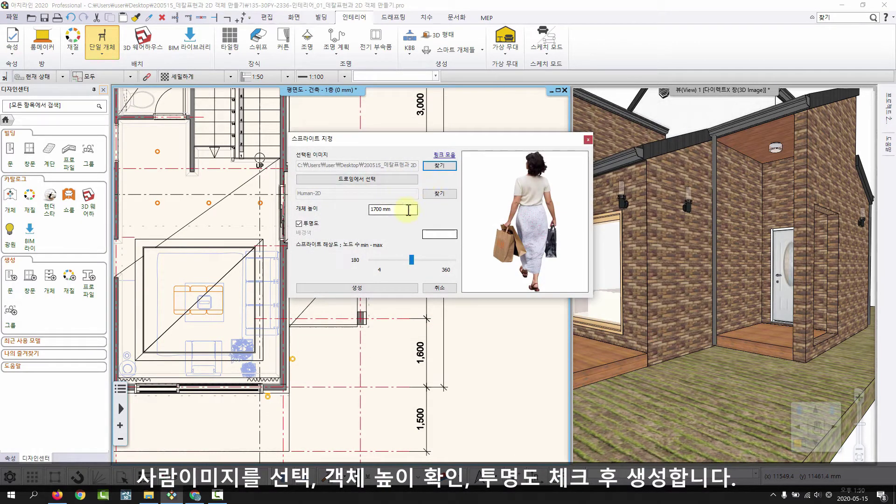
Generate the sprite at 1700 mm height with transparency, saving it as "2D 사람_여성" in category 나의, subcategory 다른
{"action": "left_click", "coordinate": [407, 210]}
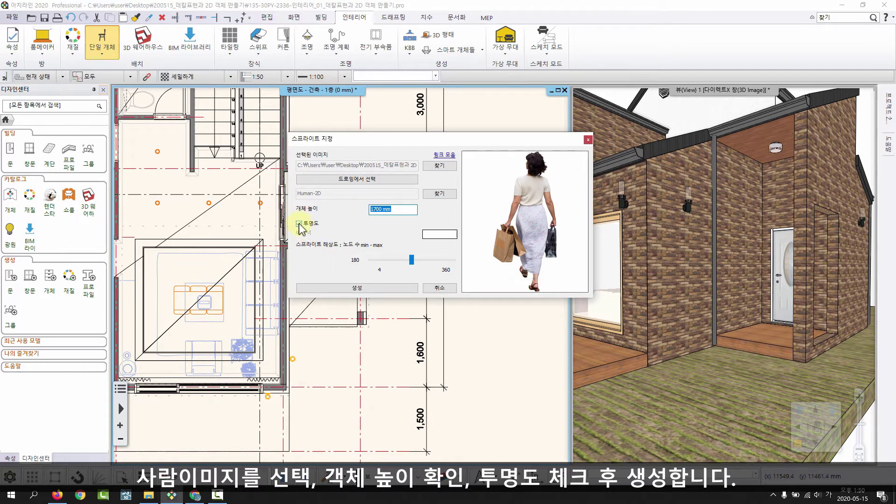
{"action": "left_click", "coordinate": [372, 287]}
{"action": "left_click_drag", "start_coordinate": [403, 164], "coordinate": [424, 136]}
{"action": "left_click", "coordinate": [478, 158]}
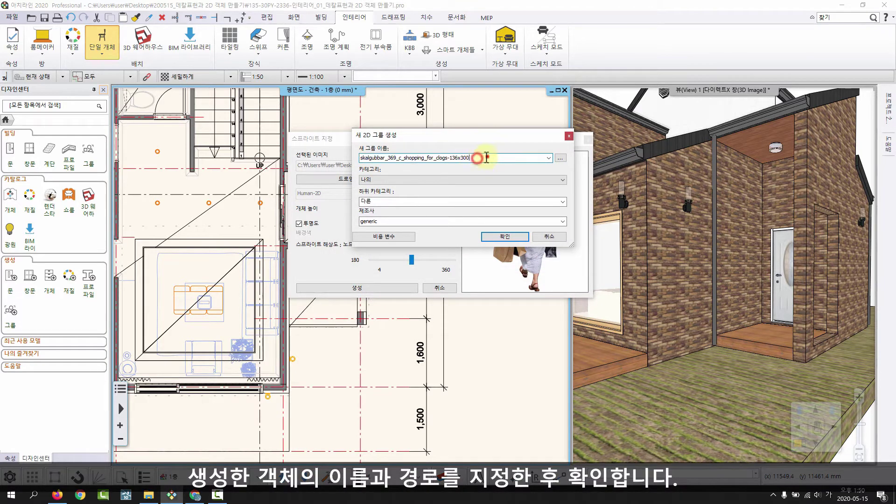
{"action": "left_click_drag", "start_coordinate": [487, 158], "coordinate": [352, 158]}
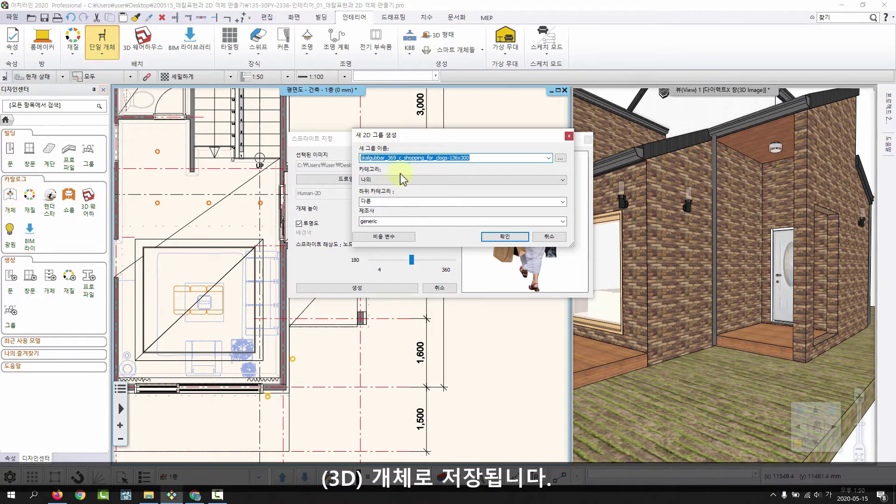
{"action": "left_click_drag", "start_coordinate": [486, 158], "coordinate": [353, 159]}
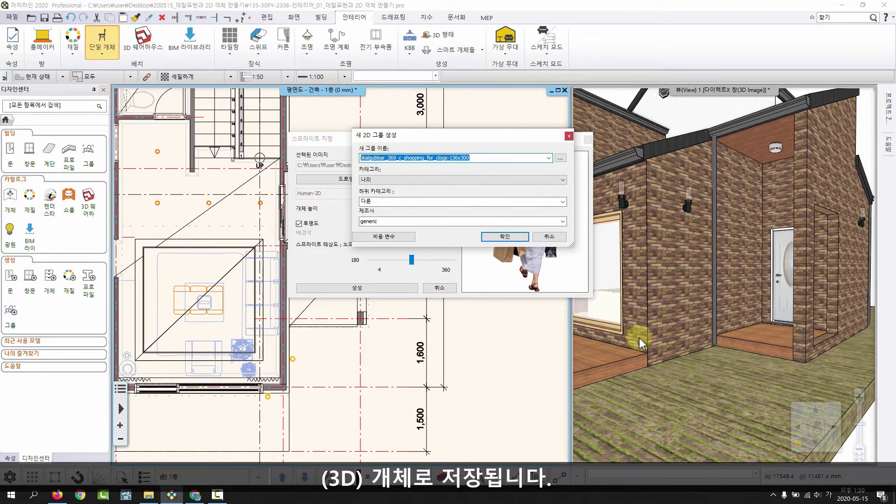
{"action": "type", "text": "2ㅇ"}
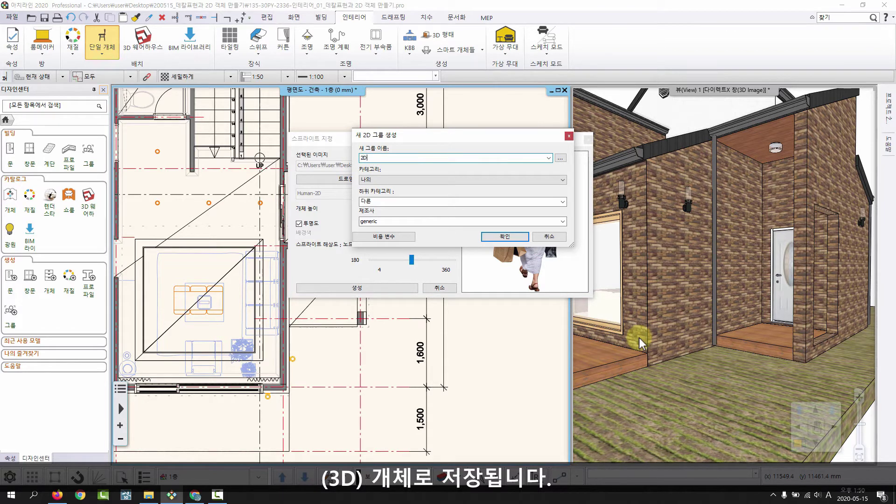
{"action": "type", "text": "D"}
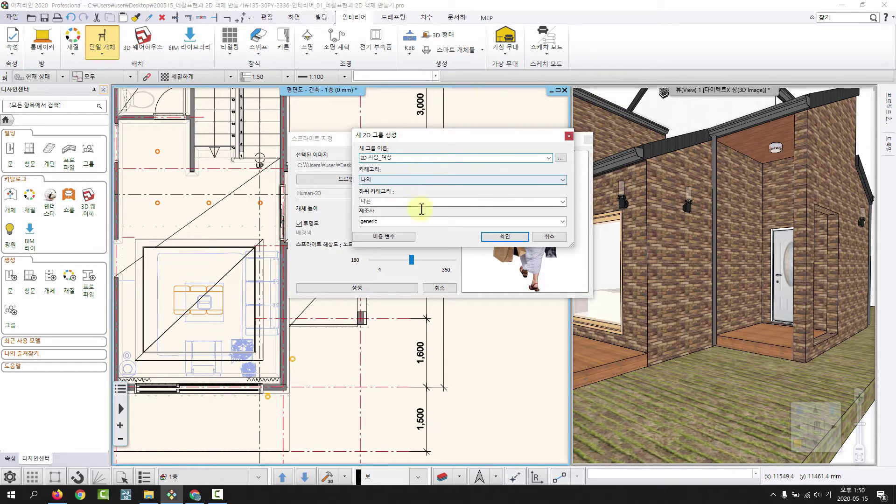
{"action": "left_click", "coordinate": [563, 202]}
{"action": "left_click", "coordinate": [563, 203]}
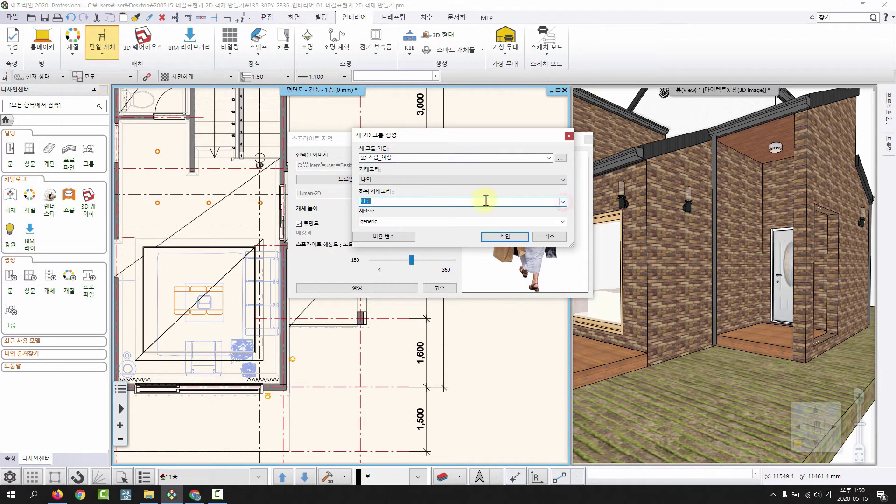
{"action": "left_click", "coordinate": [497, 236]}
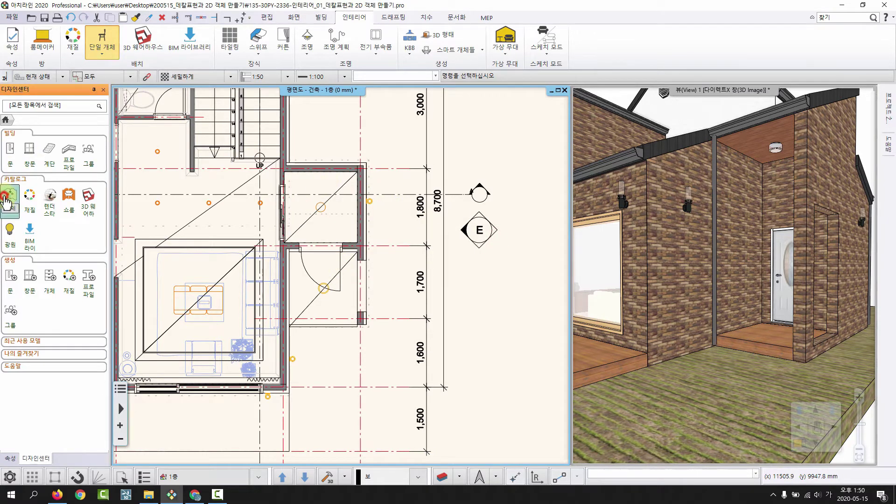
Browse the object catalog to 나의, subcategory 다른, and pick the 2D 사람_여성 object
{"action": "left_click", "coordinate": [5, 197]}
{"action": "left_click", "coordinate": [19, 152]}
{"action": "left_click", "coordinate": [35, 178]}
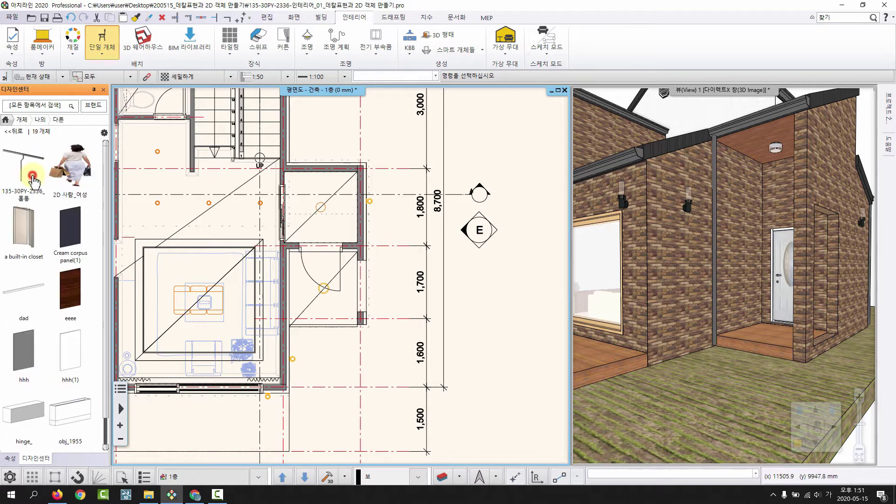
{"action": "mouse_move", "coordinate": [59, 180]}
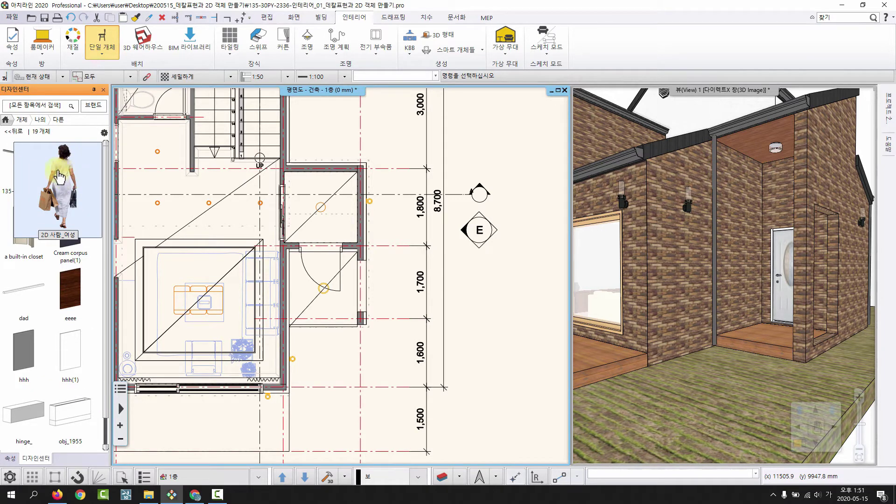
{"action": "mouse_move", "coordinate": [58, 171]}
{"action": "left_mouse_down"}
{"action": "mouse_move", "coordinate": [94, 214]}
{"action": "mouse_move", "coordinate": [410, 306]}
{"action": "mouse_move", "coordinate": [20, 168]}
{"action": "mouse_move", "coordinate": [70, 173]}
{"action": "left_mouse_up"}
Enlarge the 3D view and place the 2D 사람_여성 object on the wooden deck near its outer corner
{"action": "left_click", "coordinate": [628, 267]}
{"action": "key", "text": "ctrl+F10"}
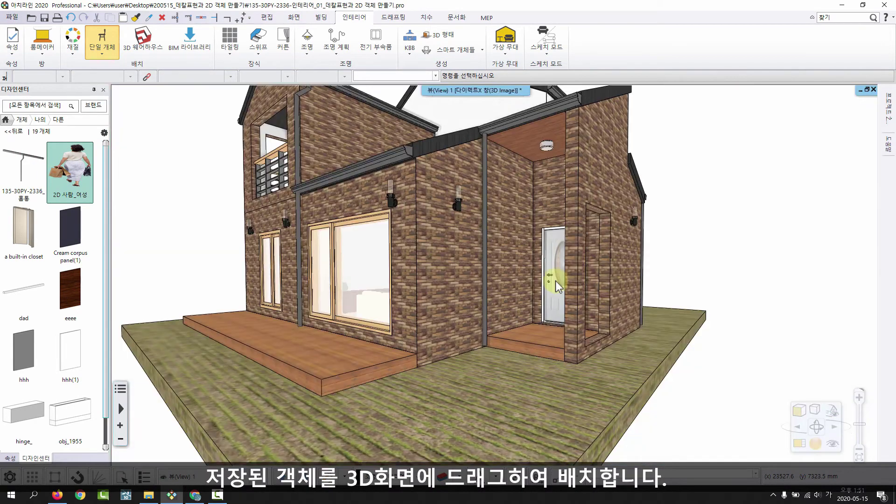
{"action": "middle_click_drag", "start_coordinate": [489, 237], "coordinate": [514, 388]}
{"action": "middle_click_drag", "start_coordinate": [448, 366], "coordinate": [429, 355]}
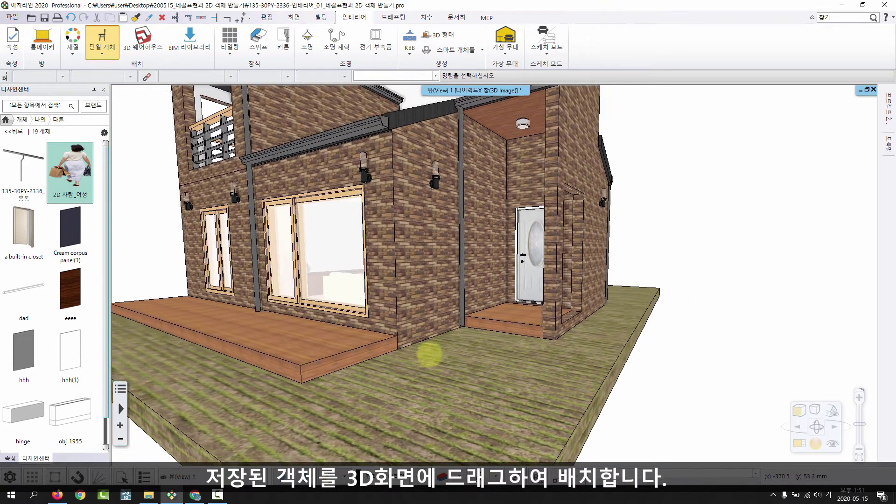
{"action": "left_click_drag", "start_coordinate": [70, 172], "coordinate": [300, 357]}
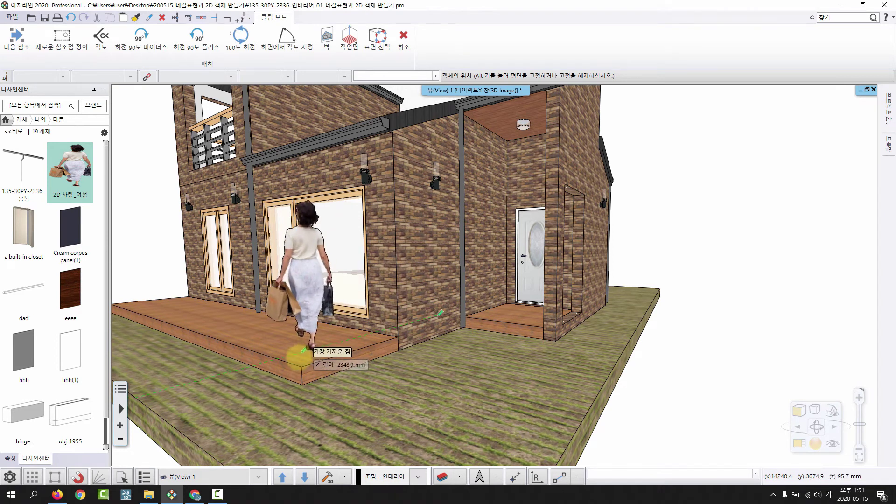
{"action": "left_click", "coordinate": [294, 349]}
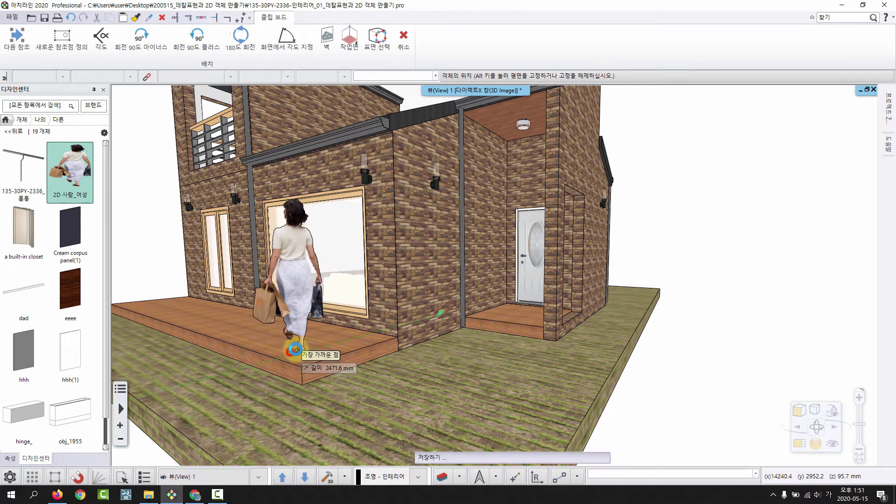
{"action": "key", "text": "Escape"}
Examine the placed woman's 2D symbol in the floor plan and her figure on the deck in the 3D view
{"action": "middle_click_drag", "start_coordinate": [279, 344], "coordinate": [450, 295]}
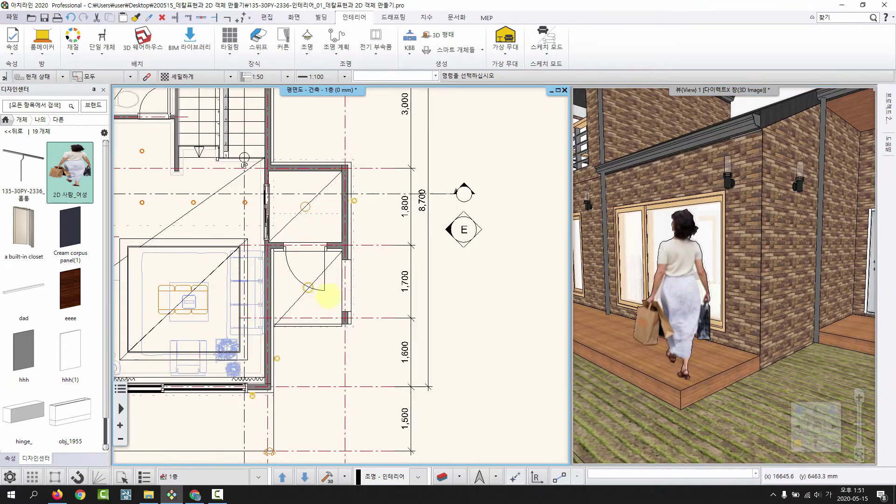
{"action": "scroll", "coordinate": [365, 287], "scroll_direction": "down", "scroll_amount": 3}
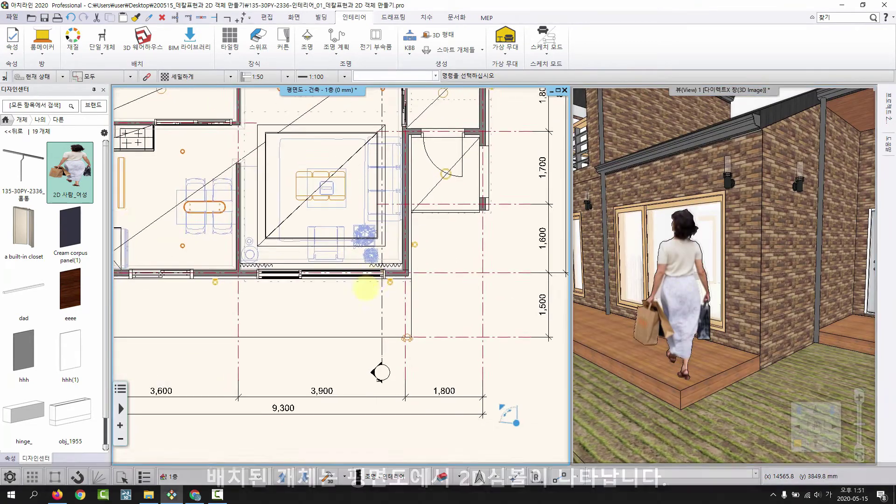
{"action": "scroll", "coordinate": [365, 287], "scroll_direction": "up", "scroll_amount": 5}
{"action": "left_click", "coordinate": [373, 299]}
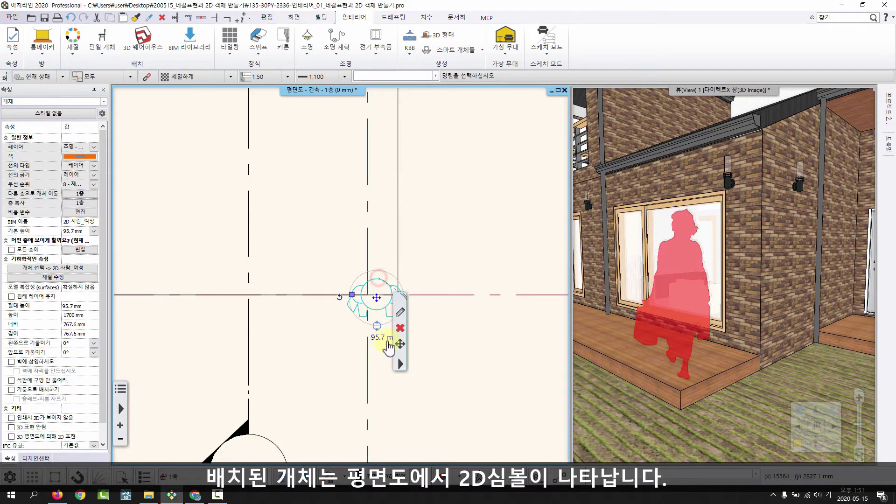
{"action": "left_click", "coordinate": [356, 321]}
{"action": "left_click", "coordinate": [743, 312]}
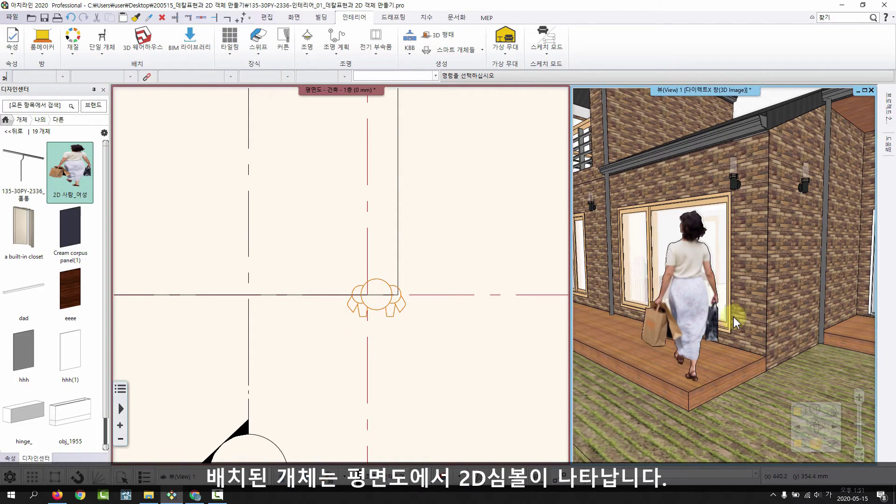
{"action": "key", "text": "F11"}
{"action": "middle_click_drag", "start_coordinate": [484, 356], "coordinate": [424, 397]}
{"action": "scroll", "coordinate": [424, 397], "scroll_direction": "up", "scroll_amount": 3}
{"action": "left_click", "coordinate": [424, 397]}
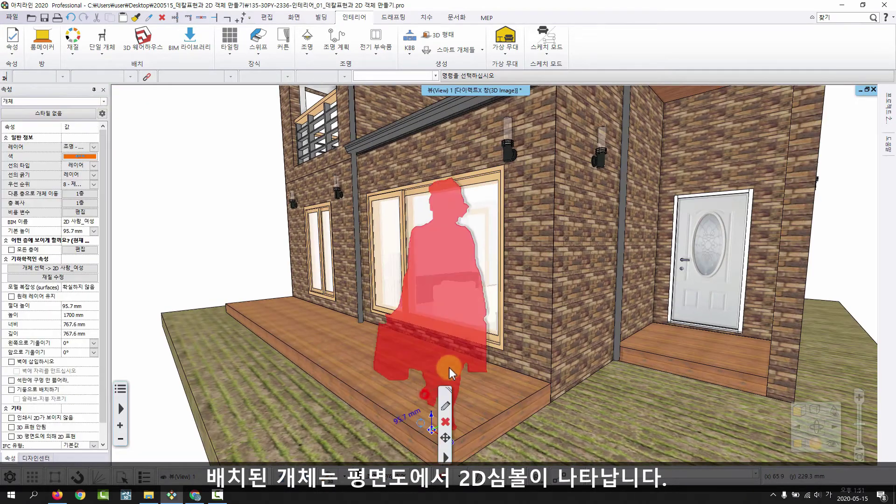
{"action": "scroll", "coordinate": [546, 356], "scroll_direction": "up", "scroll_amount": 5}
Move the woman in the floor plan with 이동, from the deck's edge inward toward the living room window
{"action": "key", "text": "F11"}
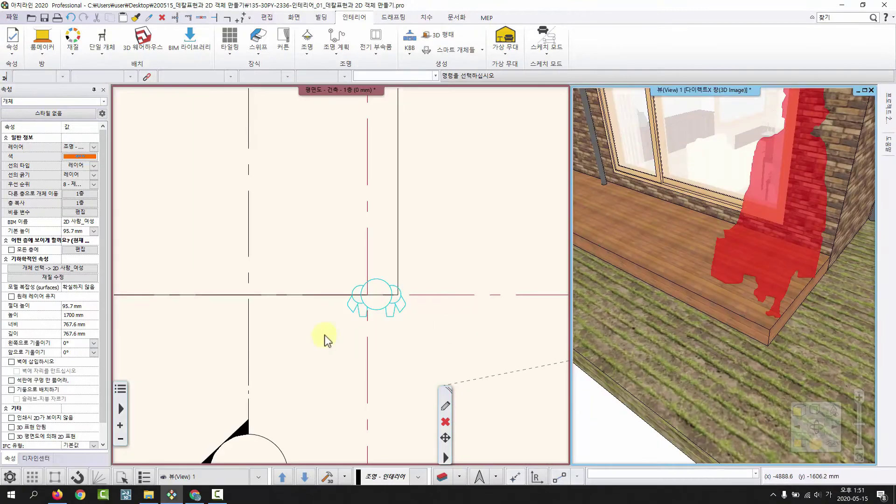
{"action": "right_click", "coordinate": [385, 299]}
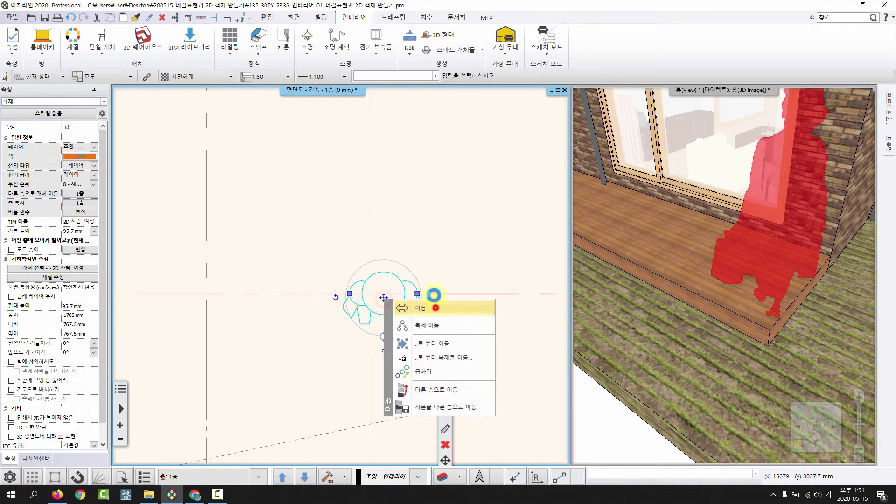
{"action": "left_click", "coordinate": [433, 304]}
{"action": "left_click", "coordinate": [303, 201]}
{"action": "key", "text": "Escape"}
{"action": "middle_click_drag", "start_coordinate": [766, 278], "coordinate": [688, 280]}
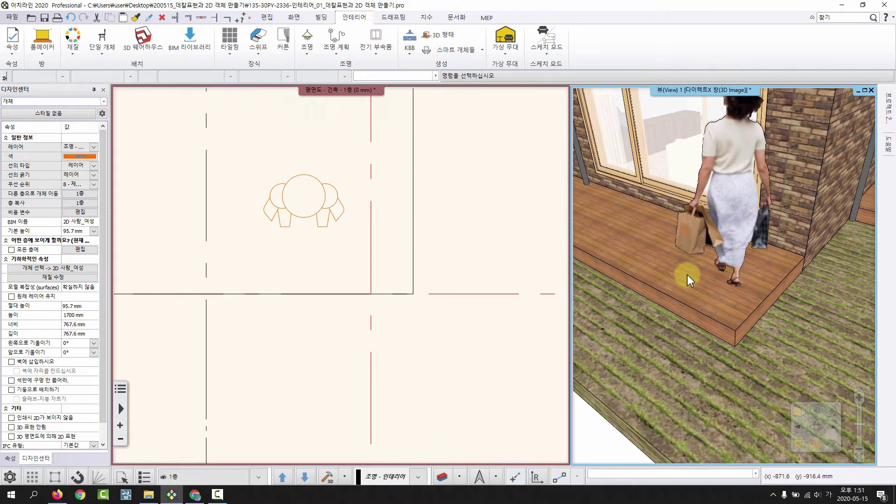
Set the woman's base height (기본 높이) to 0 mm so she stands on the deck surface
{"action": "key", "text": "F11"}
{"action": "middle_click_drag", "start_coordinate": [470, 199], "coordinate": [400, 336]}
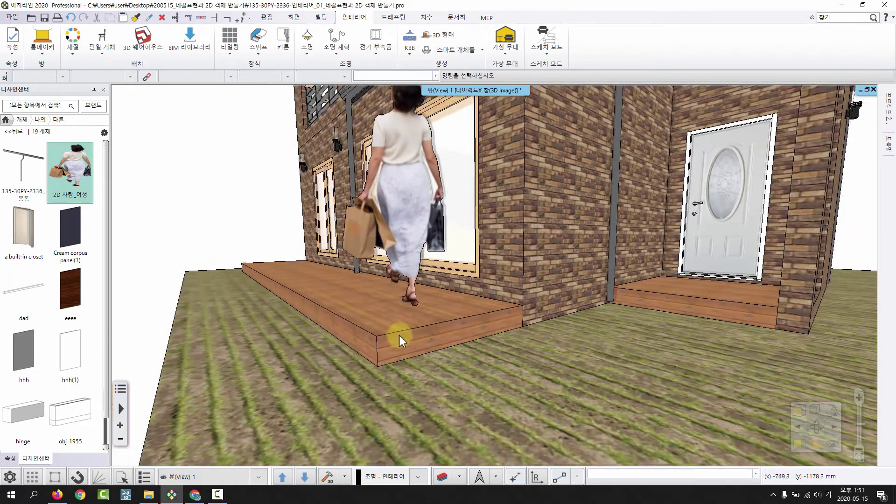
{"action": "left_click", "coordinate": [396, 211]}
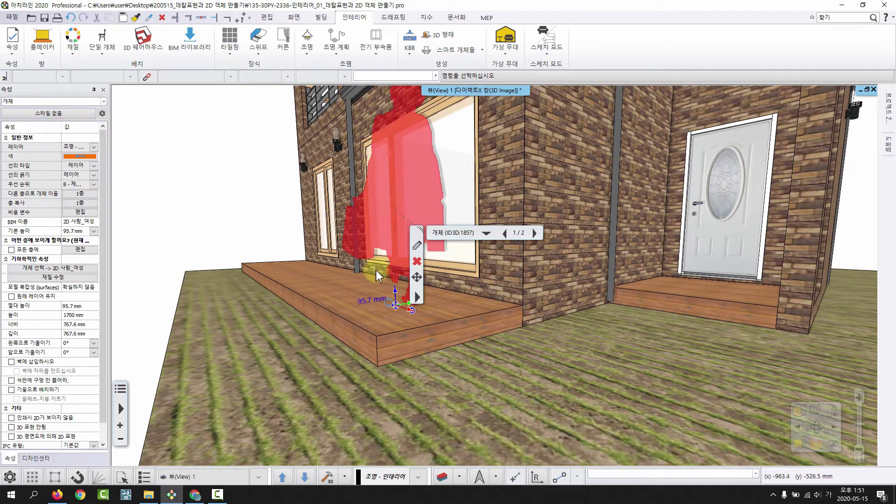
{"action": "left_click", "coordinate": [73, 230]}
{"action": "type", "text": "0"}
{"action": "key", "text": "Return"}
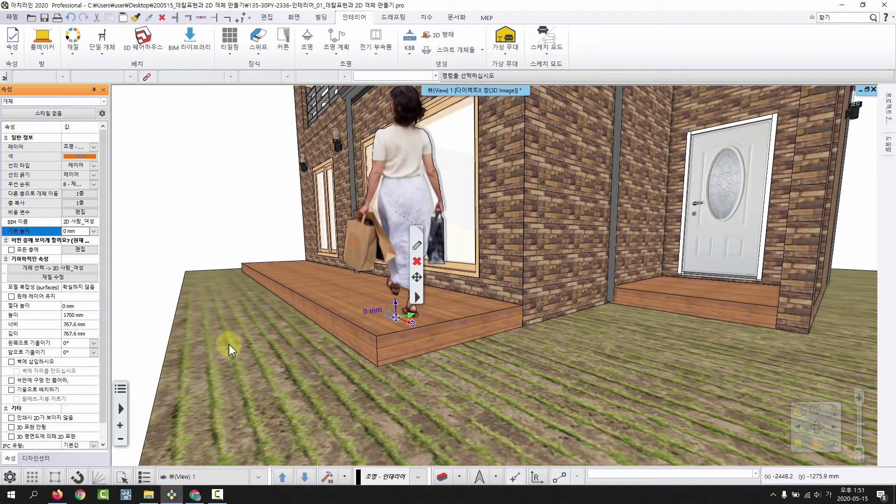
{"action": "middle_click_drag", "start_coordinate": [654, 333], "coordinate": [640, 323]}
{"action": "key", "text": "Escape"}
{"action": "scroll", "coordinate": [623, 320], "scroll_direction": "down", "scroll_amount": 1}
{"action": "middle_click_drag", "start_coordinate": [606, 298], "coordinate": [369, 317]}
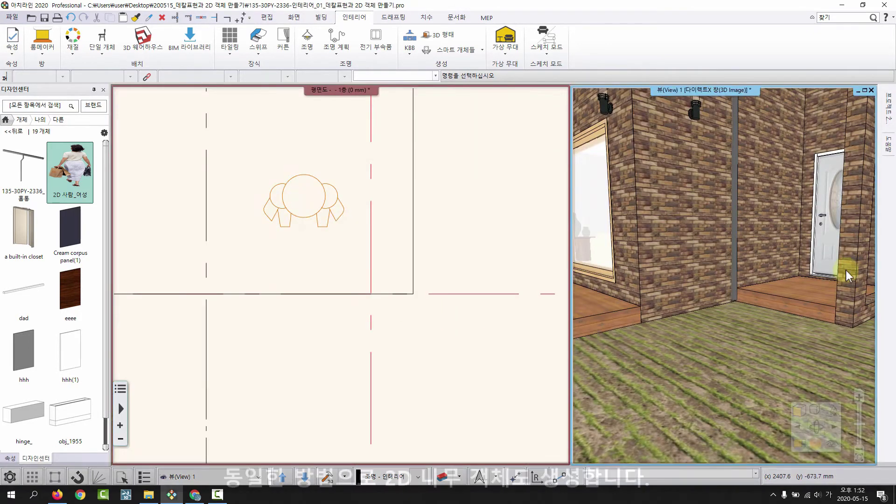
{"action": "middle_click_drag", "start_coordinate": [846, 269], "coordinate": [822, 294]}
{"action": "middle_click_drag", "start_coordinate": [327, 301], "coordinate": [336, 338]}
{"action": "scroll", "coordinate": [340, 289], "scroll_direction": "down", "scroll_amount": 5}
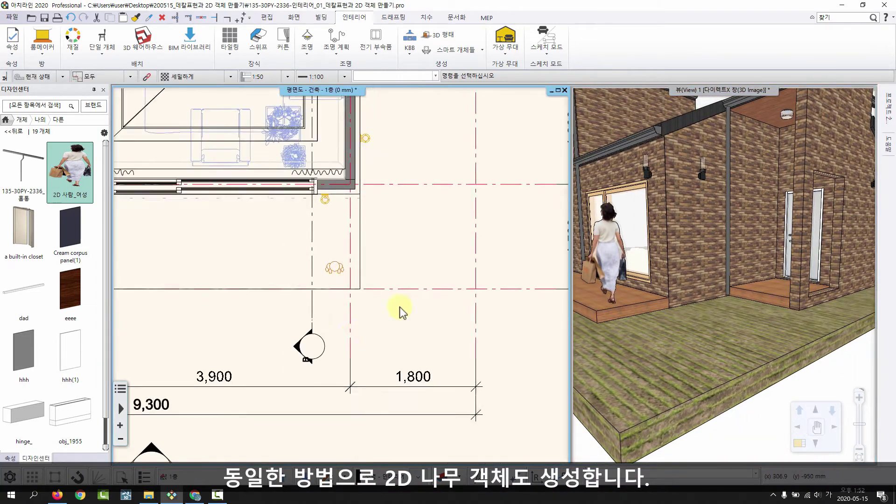
{"action": "middle_click_drag", "start_coordinate": [447, 251], "coordinate": [343, 305]}
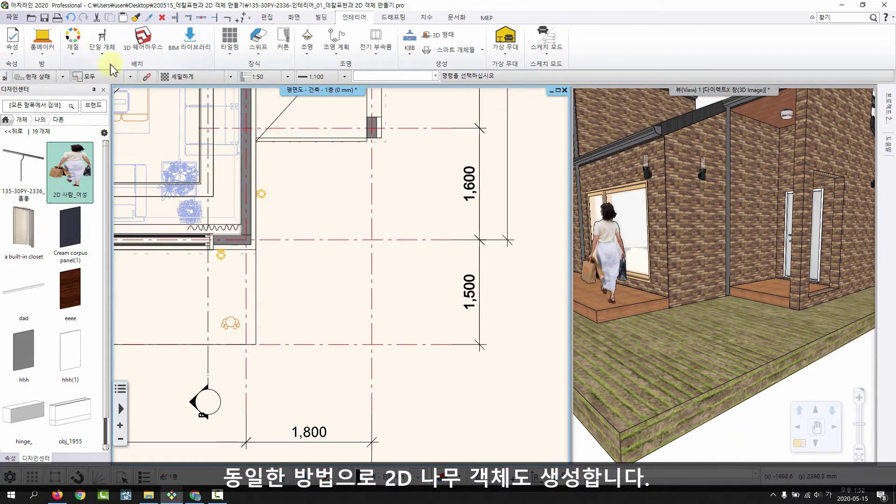
Start a new sprite definition (스프라이트 정의) and load the image 2D Tree_1700.png
{"action": "left_click", "coordinate": [103, 49]}
{"action": "mouse_move", "coordinate": [120, 217]}
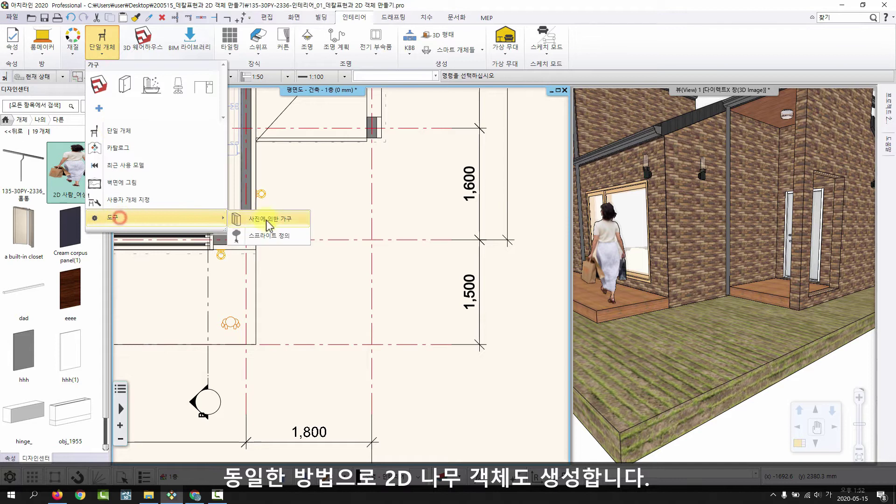
{"action": "left_click", "coordinate": [272, 239]}
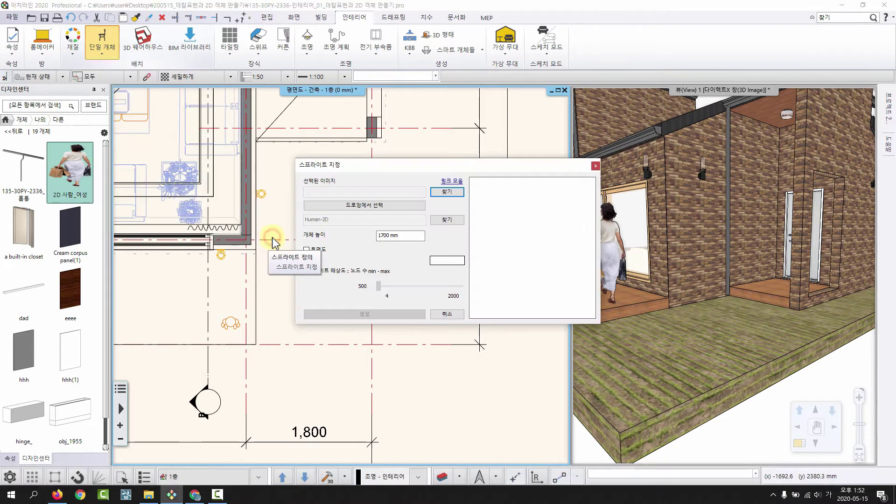
{"action": "left_click", "coordinate": [448, 191]}
{"action": "left_click", "coordinate": [404, 239]}
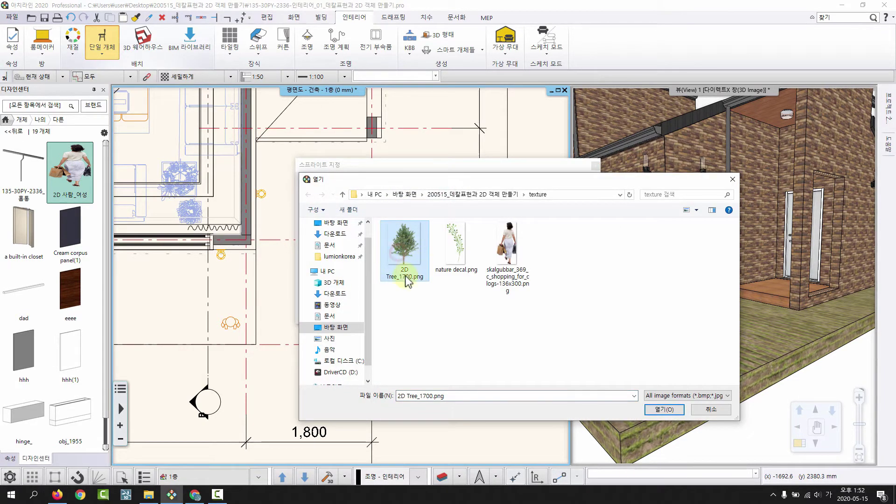
{"action": "left_click", "coordinate": [664, 409]}
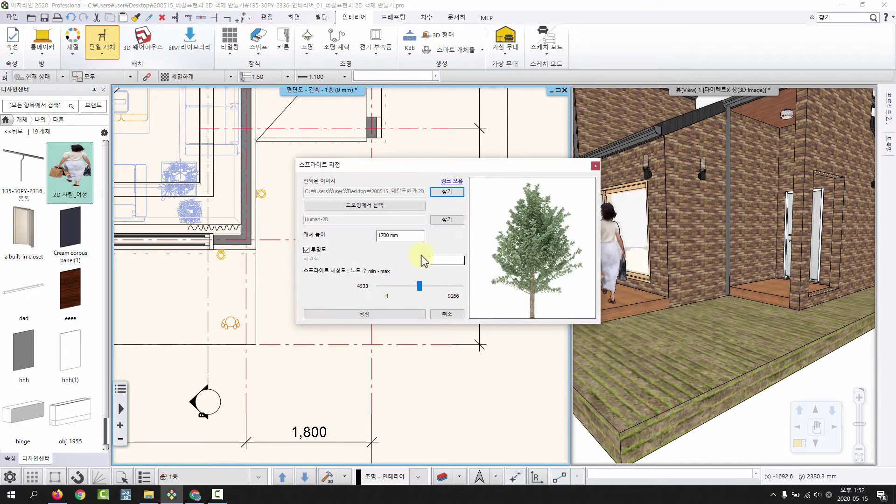
Set the sprite's object height to 2000 mm and generate it as a new group named 2D Tree in 나의 > 다른
{"action": "left_click_drag", "start_coordinate": [463, 165], "coordinate": [436, 146]}
{"action": "left_click_drag", "start_coordinate": [382, 216], "coordinate": [294, 218]}
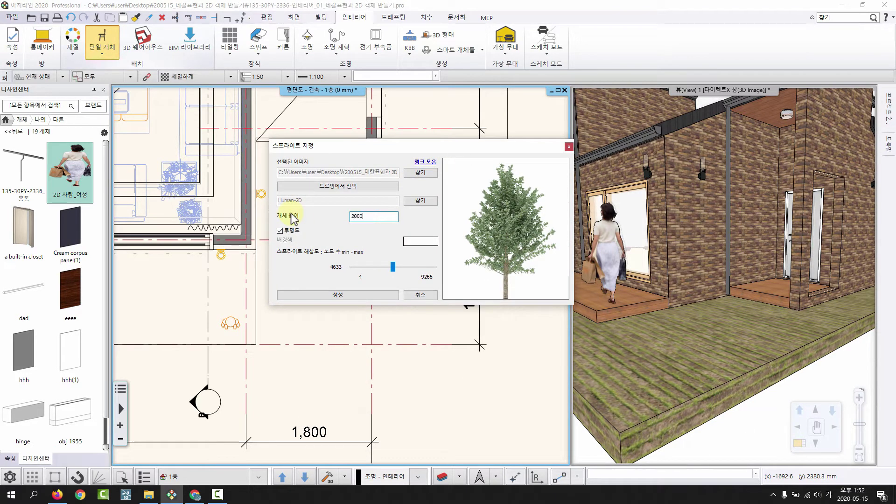
{"action": "left_click", "coordinate": [351, 294]}
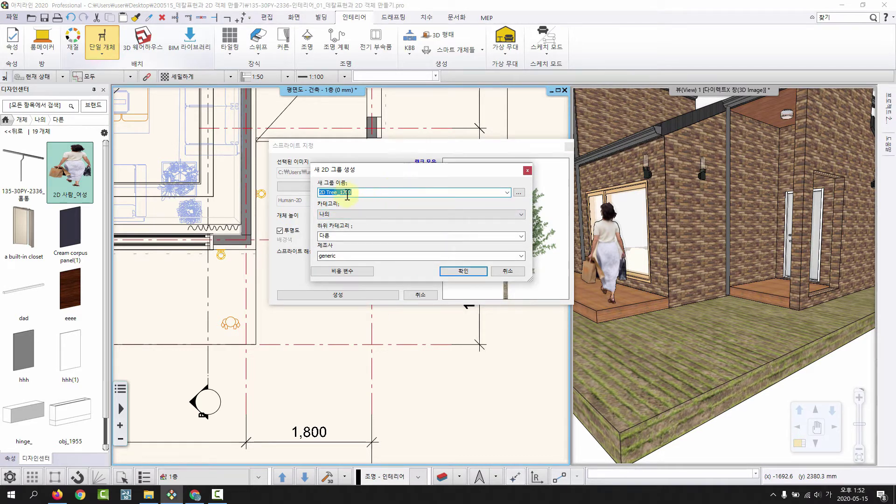
{"action": "left_click_drag", "start_coordinate": [341, 191], "coordinate": [380, 189]}
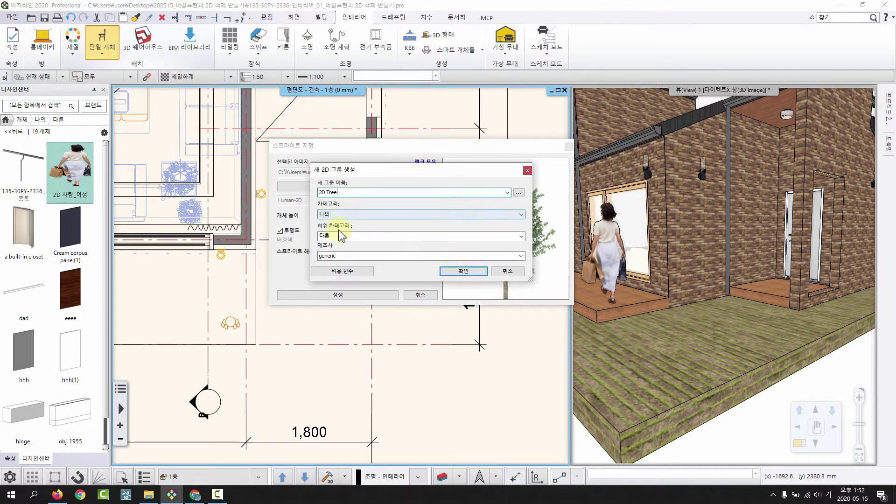
{"action": "left_click", "coordinate": [467, 272]}
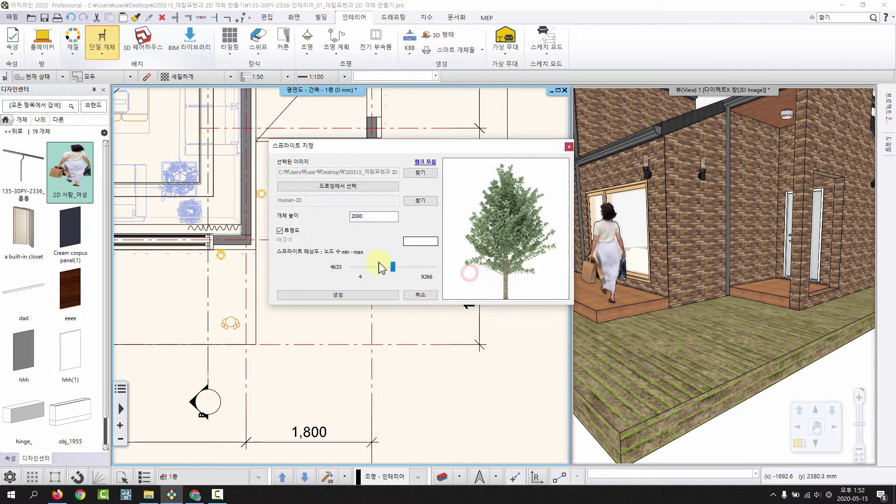
Refresh the object catalog by going back and reopening the 나의 > 다른 category to find the 2D Tree object
{"action": "middle_click_drag", "start_coordinate": [362, 247], "coordinate": [355, 261]}
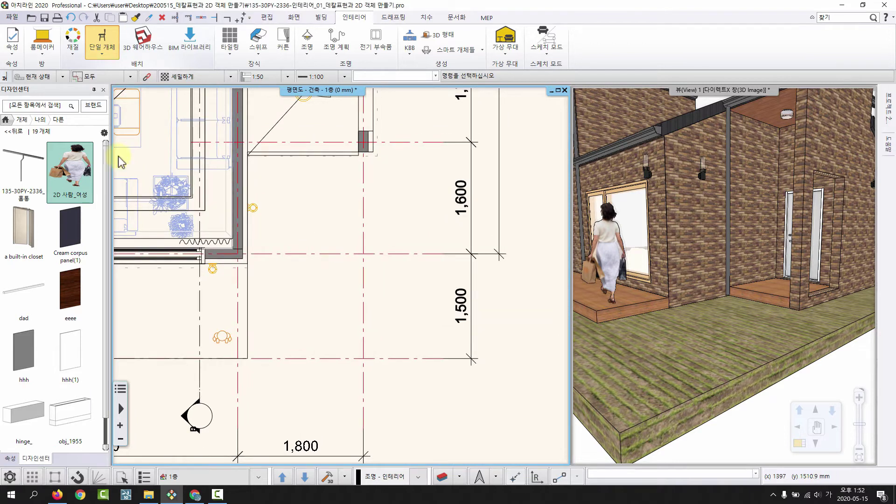
{"action": "mouse_move", "coordinate": [57, 177]}
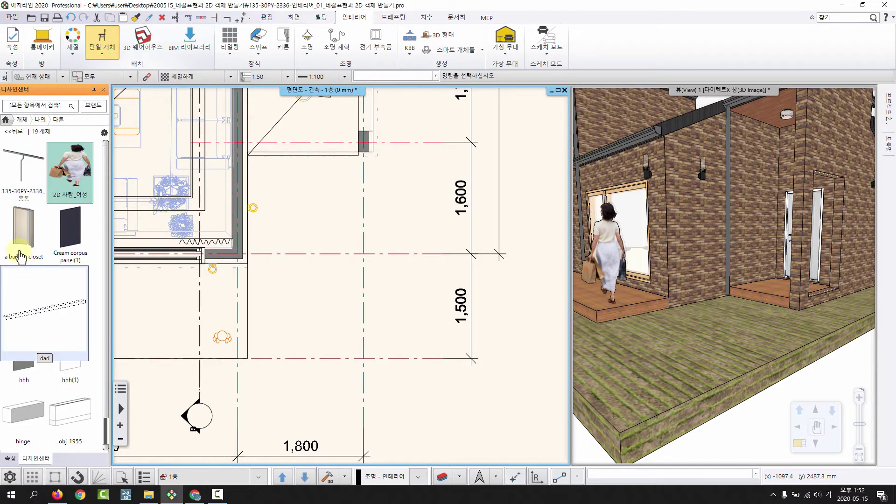
{"action": "left_click", "coordinate": [13, 133]}
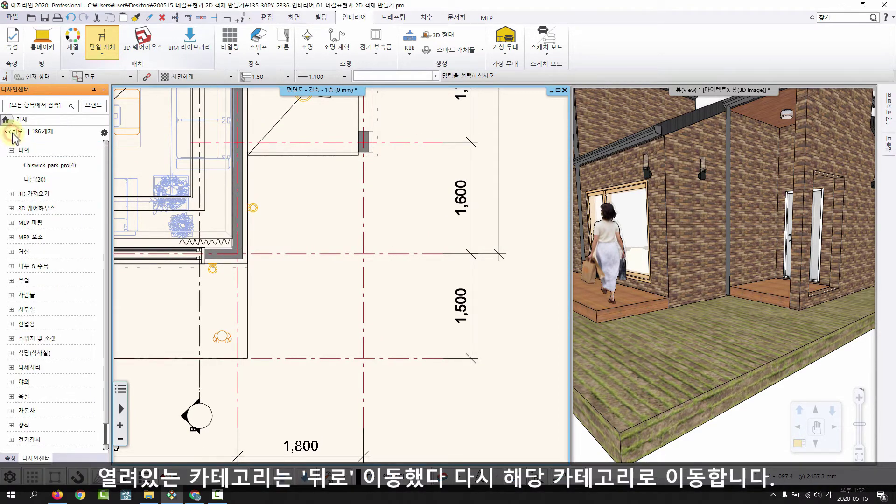
{"action": "left_click", "coordinate": [35, 178]}
{"action": "mouse_move", "coordinate": [71, 196]}
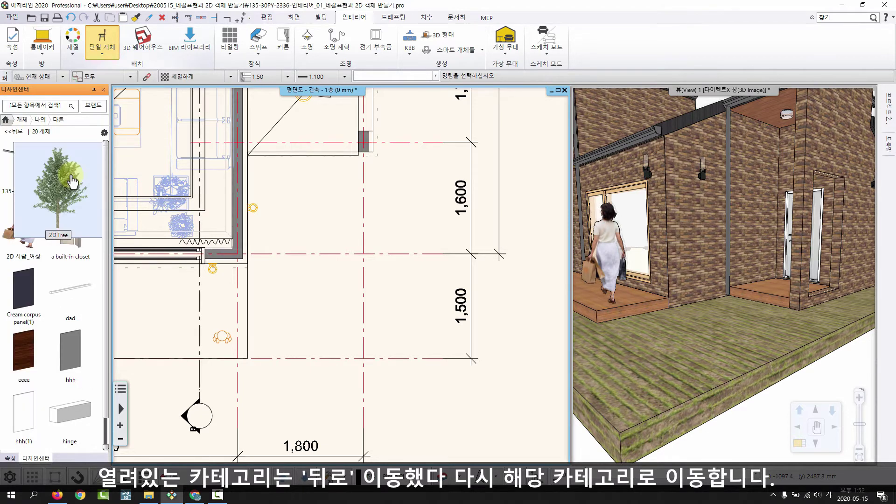
Enlarge the 3D view and place the 2D Tree object on the grass beside the front entrance door
{"action": "key", "text": "F3"}
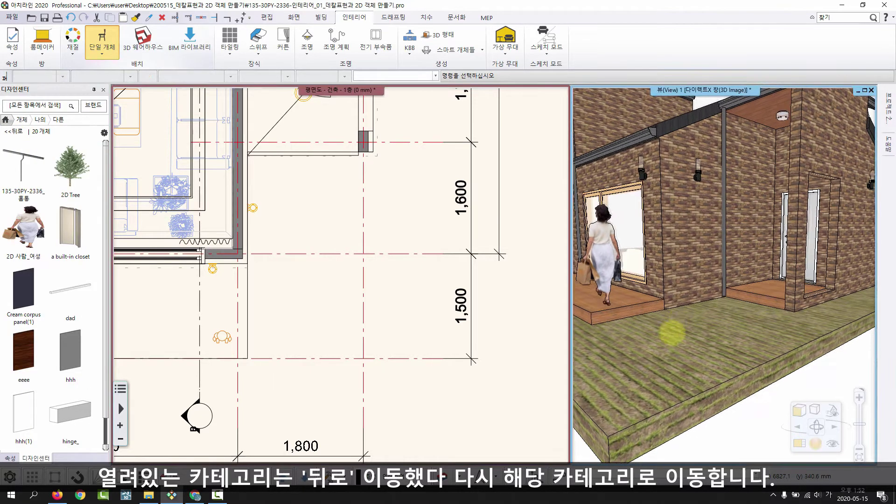
{"action": "middle_click_drag", "start_coordinate": [690, 310], "coordinate": [378, 335]}
{"action": "scroll", "coordinate": [574, 327], "scroll_direction": "up", "scroll_amount": 3}
{"action": "middle_click_drag", "start_coordinate": [556, 306], "coordinate": [238, 405]}
{"action": "scroll", "coordinate": [456, 284], "scroll_direction": "up", "scroll_amount": 2}
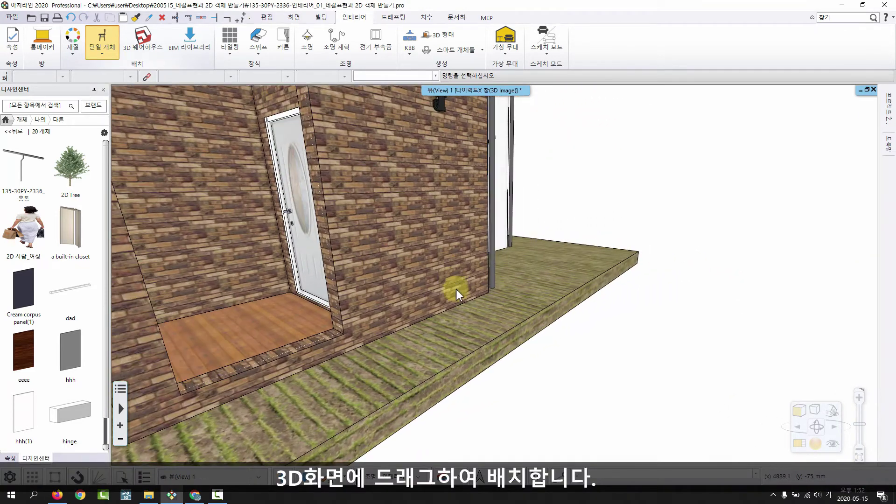
{"action": "middle_click_drag", "start_coordinate": [456, 292], "coordinate": [503, 395]}
{"action": "mouse_move", "coordinate": [71, 185]}
{"action": "left_click_drag", "start_coordinate": [71, 186], "coordinate": [438, 362]}
{"action": "left_click_drag", "start_coordinate": [71, 185], "coordinate": [434, 377]}
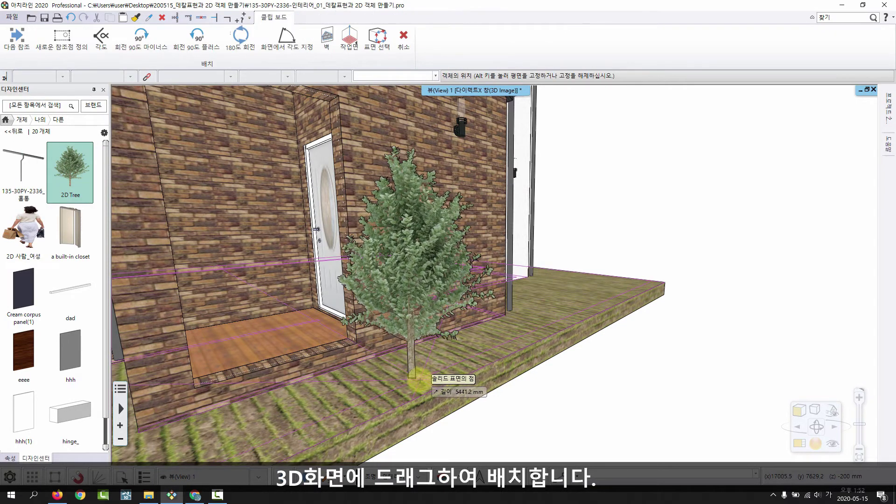
{"action": "left_click", "coordinate": [420, 379]}
{"action": "key", "text": "Escape"}
Return to the split view and compare the tree's floor plan symbol with its 3D figure
{"action": "middle_click_drag", "start_coordinate": [421, 357], "coordinate": [387, 217]}
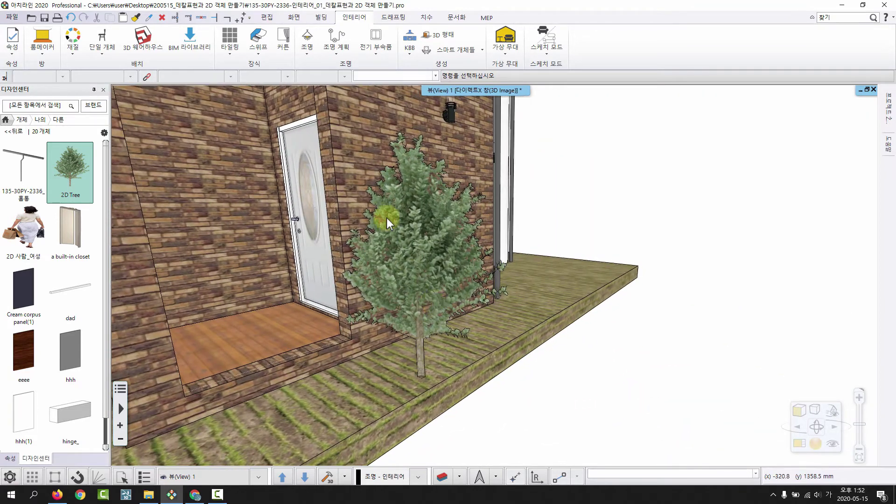
{"action": "left_click", "coordinate": [335, 341]}
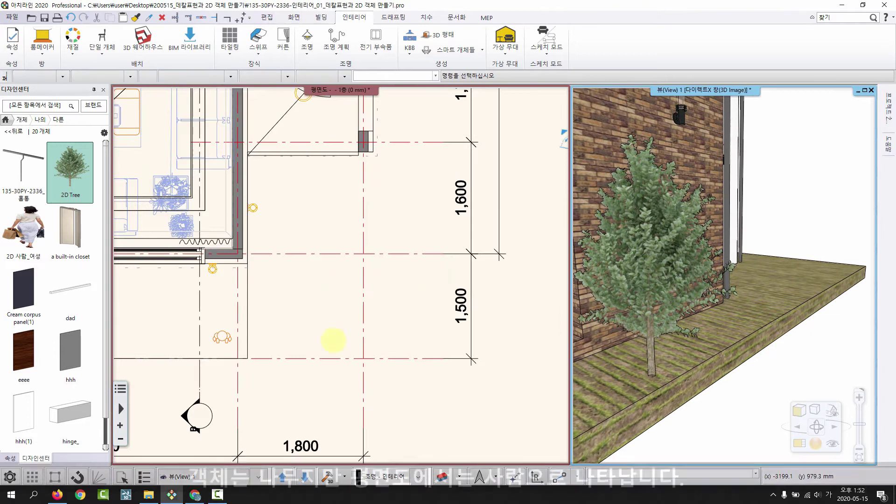
{"action": "scroll", "coordinate": [336, 337], "scroll_direction": "down", "scroll_amount": 4}
{"action": "scroll", "coordinate": [366, 244], "scroll_direction": "up", "scroll_amount": 6}
{"action": "middle_click_drag", "start_coordinate": [389, 272], "coordinate": [353, 296]}
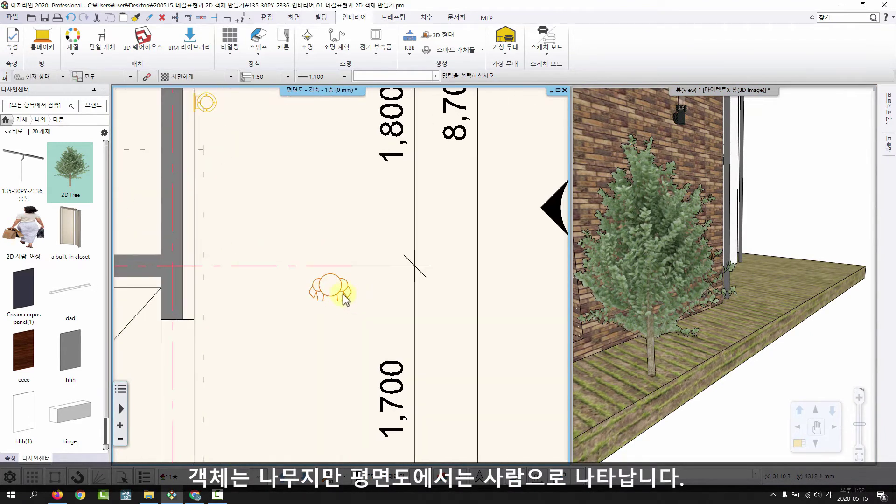
{"action": "left_click", "coordinate": [342, 293]}
{"action": "key", "text": "Escape"}
{"action": "scroll", "coordinate": [314, 317], "scroll_direction": "up", "scroll_amount": 2}
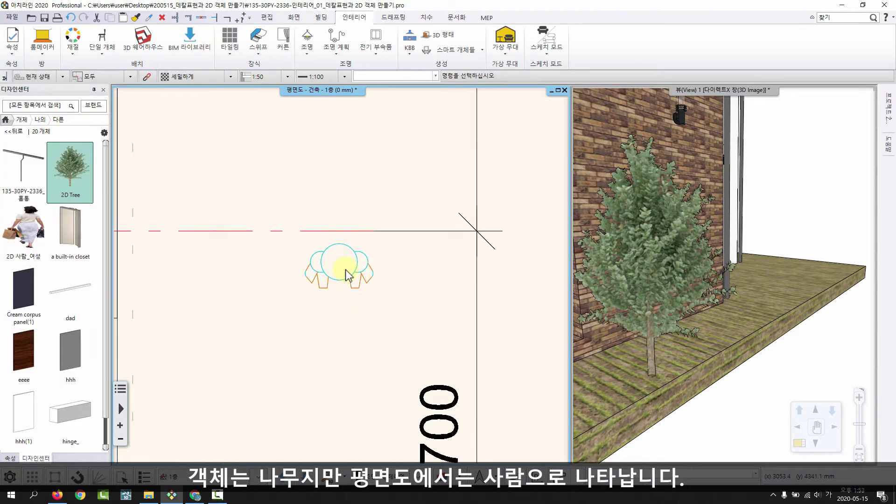
{"action": "left_click_drag", "start_coordinate": [714, 256], "coordinate": [751, 262]}
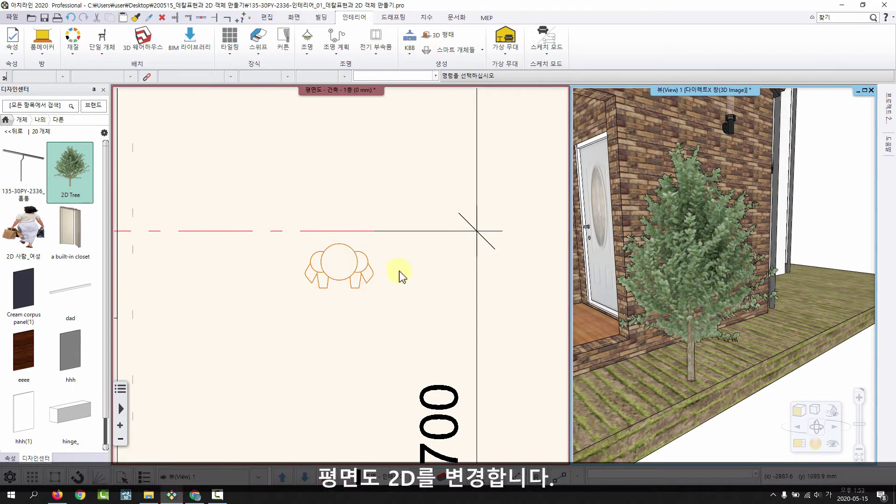
{"action": "middle_click_drag", "start_coordinate": [397, 272], "coordinate": [398, 302]}
Select the tree in the floor plan and in the 3D view to inspect its properties
{"action": "left_click", "coordinate": [21, 119]}
{"action": "scroll", "coordinate": [340, 303], "scroll_direction": "up", "scroll_amount": 2}
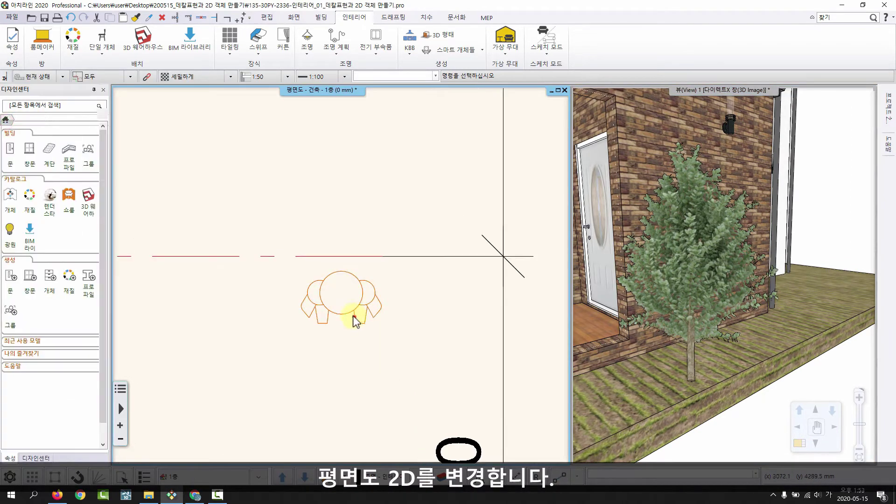
{"action": "left_click", "coordinate": [354, 317]}
{"action": "scroll", "coordinate": [364, 304], "scroll_direction": "up", "scroll_amount": 1}
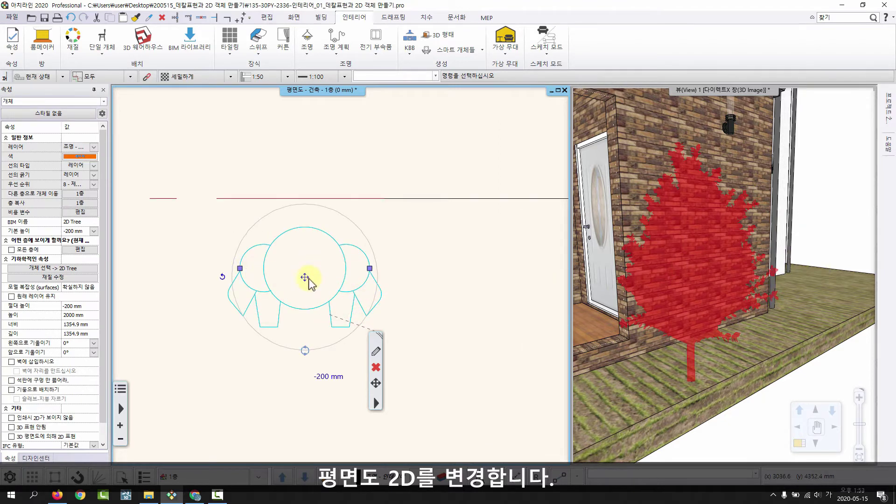
{"action": "key", "text": "Escape"}
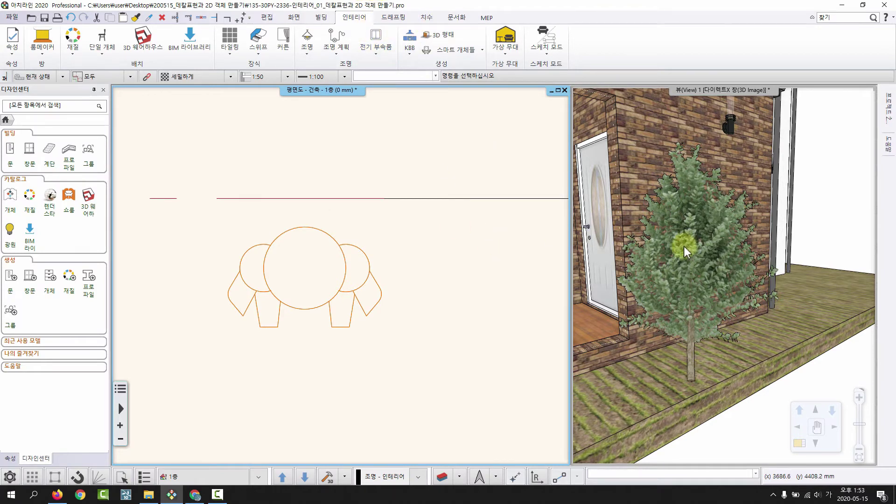
{"action": "left_click", "coordinate": [726, 279]}
{"action": "left_click", "coordinate": [690, 295]}
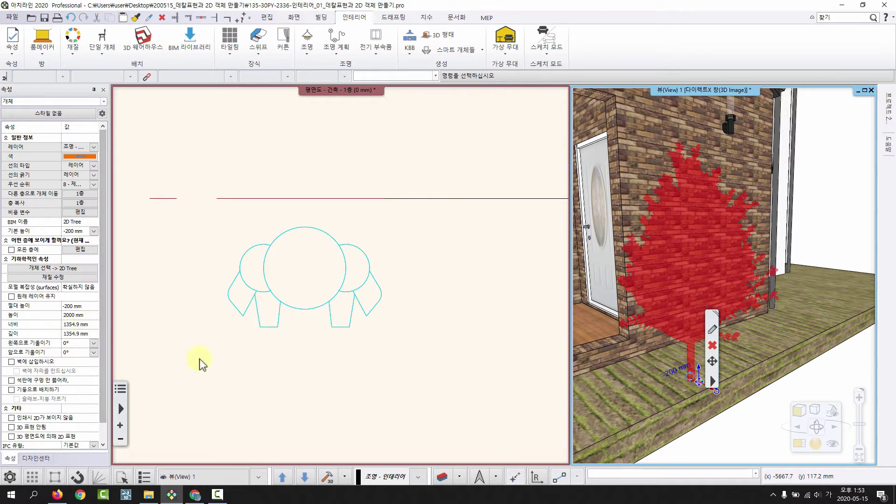
{"action": "middle_click_drag", "start_coordinate": [421, 288], "coordinate": [431, 291]}
{"action": "key", "text": "Escape"}
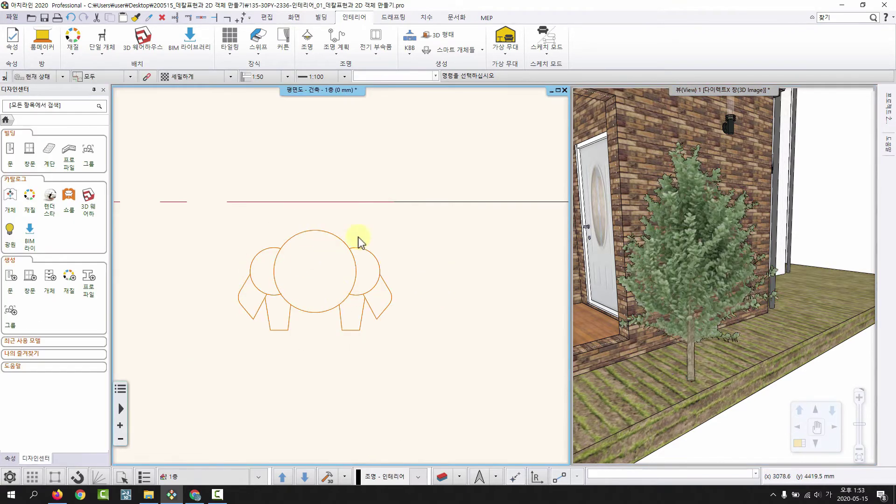
{"action": "scroll", "coordinate": [346, 367], "scroll_direction": "down", "scroll_amount": 3}
{"action": "mouse_move", "coordinate": [339, 319]}
{"action": "middle_mouse_down"}
{"action": "mouse_move", "coordinate": [307, 352]}
{"action": "mouse_move", "coordinate": [337, 326]}
{"action": "middle_mouse_up"}
{"action": "scroll", "coordinate": [334, 359], "scroll_direction": "up", "scroll_amount": 1}
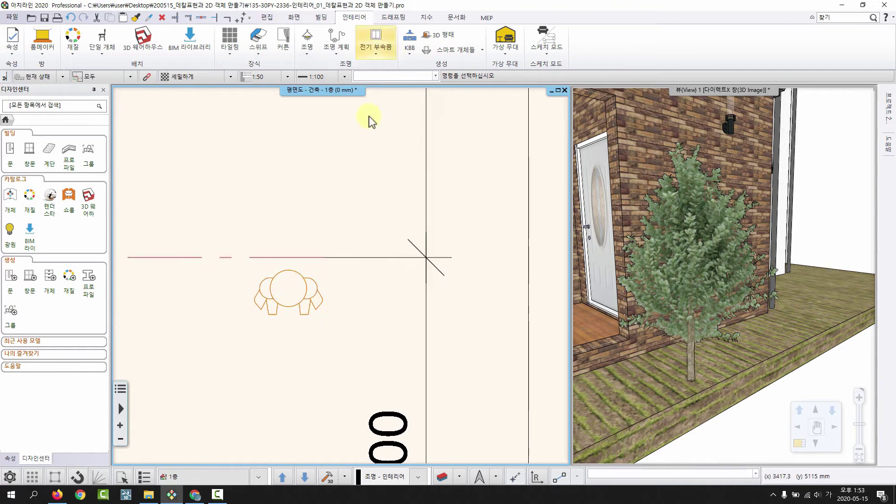
{"action": "left_click", "coordinate": [394, 17]}
{"action": "left_click", "coordinate": [60, 54]}
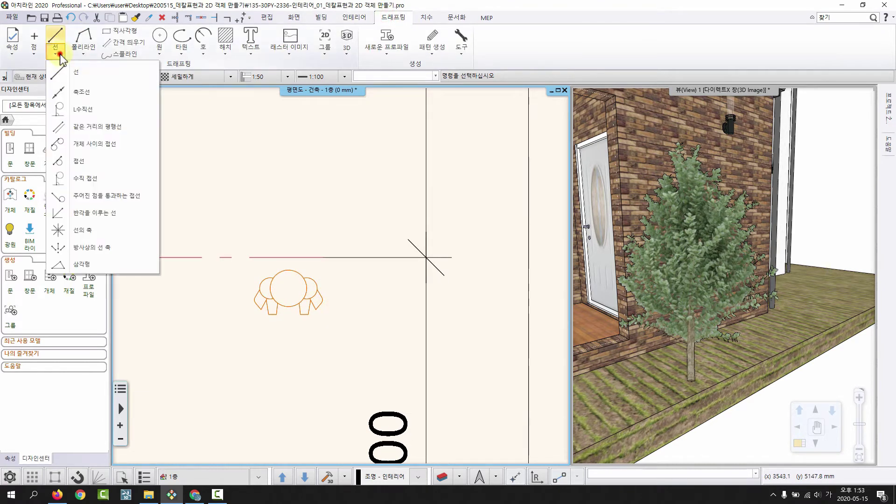
{"action": "left_click", "coordinate": [75, 72]}
{"action": "scroll", "coordinate": [266, 296], "scroll_direction": "up", "scroll_amount": 1}
{"action": "middle_click_drag", "start_coordinate": [299, 281], "coordinate": [348, 241]}
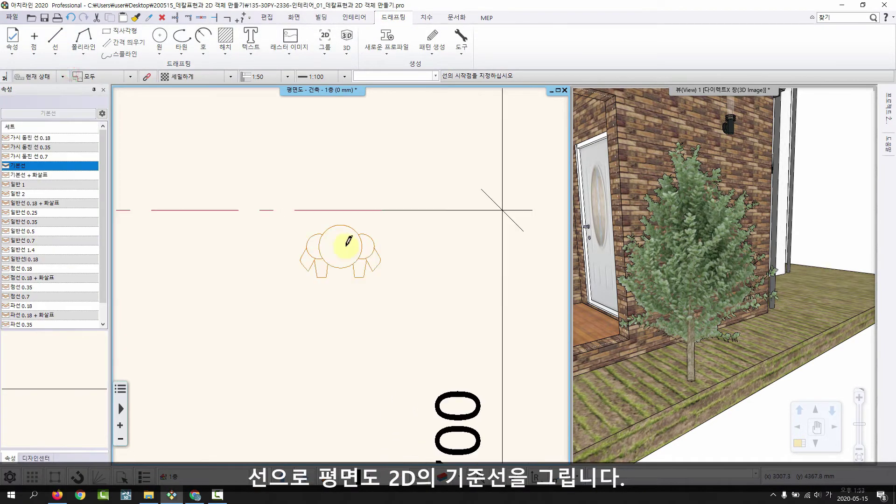
{"action": "scroll", "coordinate": [348, 241], "scroll_direction": "up", "scroll_amount": 1}
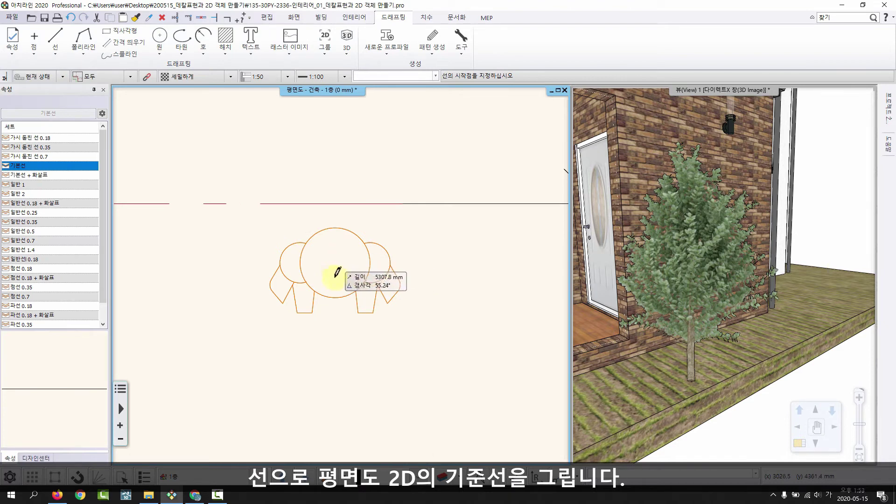
{"action": "scroll", "coordinate": [354, 248], "scroll_direction": "up", "scroll_amount": 1}
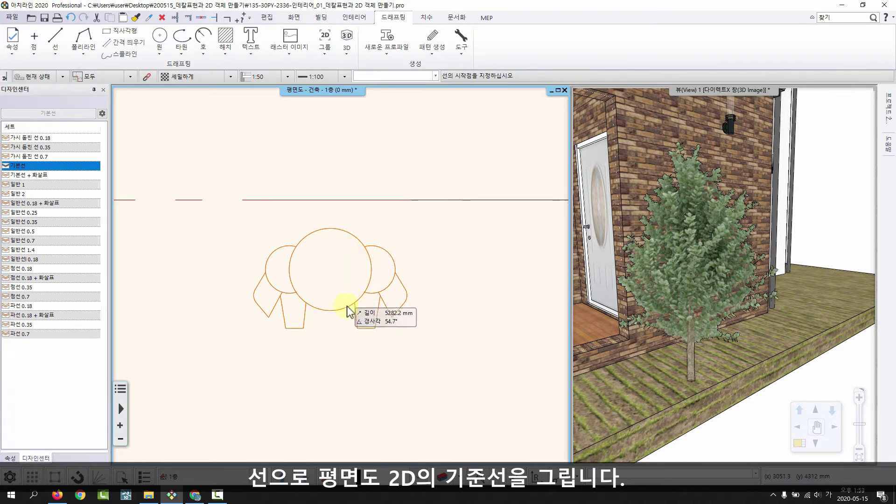
{"action": "key", "text": "Escape"}
{"action": "left_click", "coordinate": [348, 306]}
{"action": "middle_click_drag", "start_coordinate": [327, 295], "coordinate": [324, 276]}
Start a plain line and display the object snap toolbar beneath the drawing area
{"action": "left_click", "coordinate": [55, 49]}
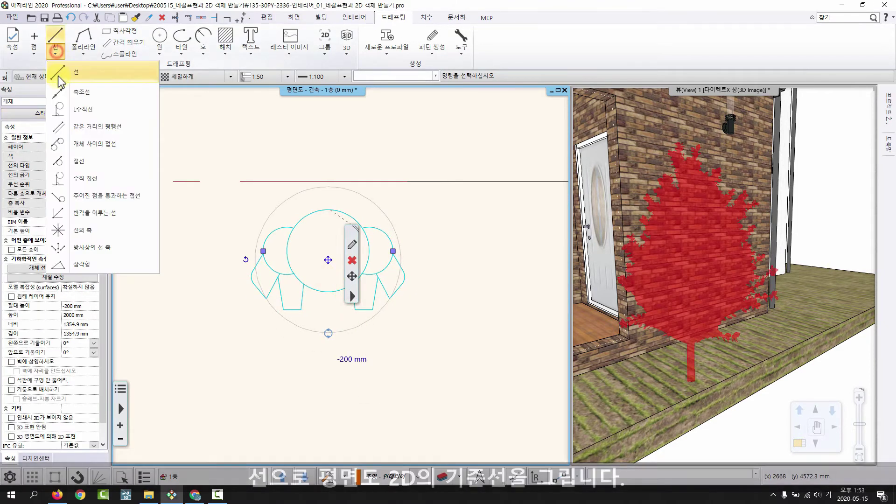
{"action": "left_click", "coordinate": [94, 69]}
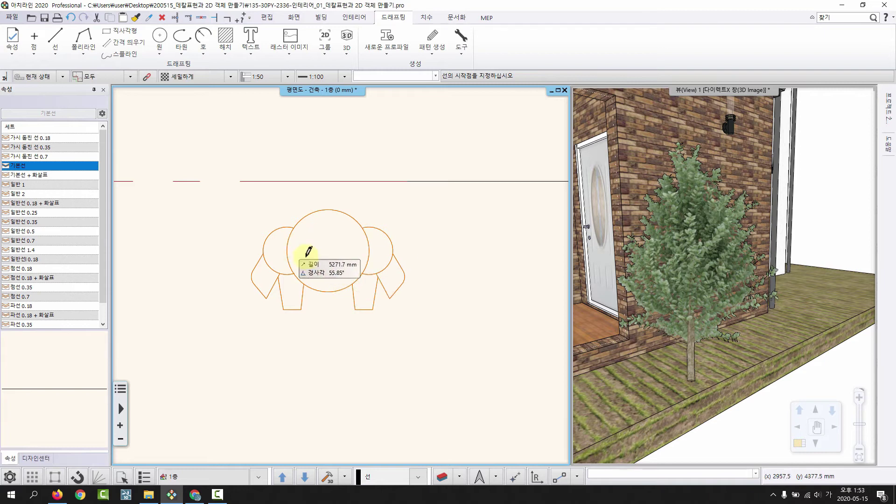
{"action": "right_click", "coordinate": [535, 41]}
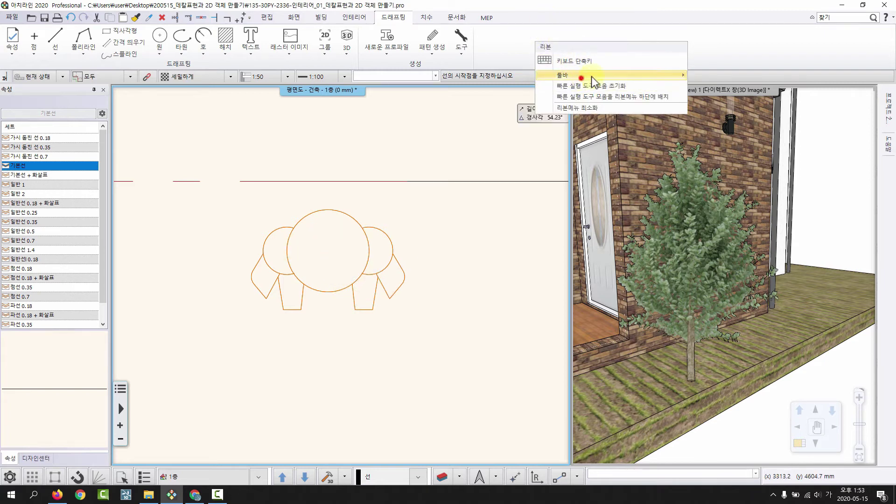
{"action": "mouse_move", "coordinate": [582, 75]}
{"action": "left_click", "coordinate": [724, 154]}
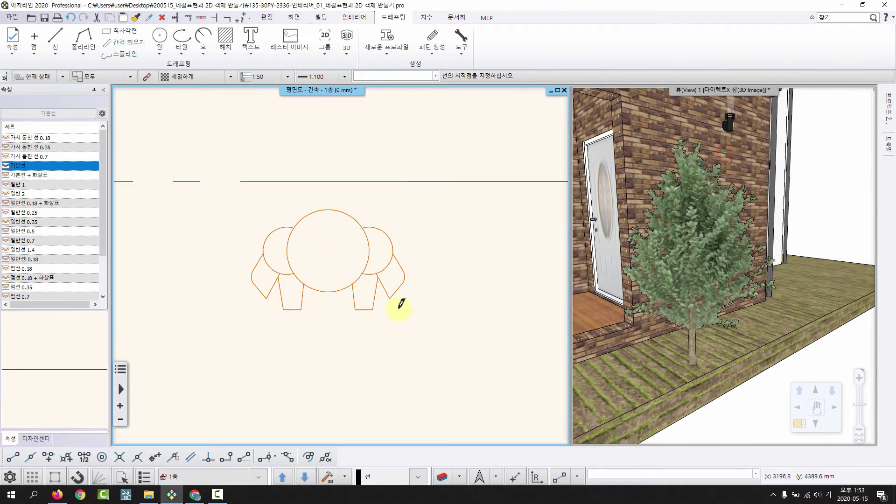
Draw a 650 mm horizontal line at 180° from the centre of the tree symbol's large circle, using the centre snap
{"action": "left_click", "coordinate": [104, 457]}
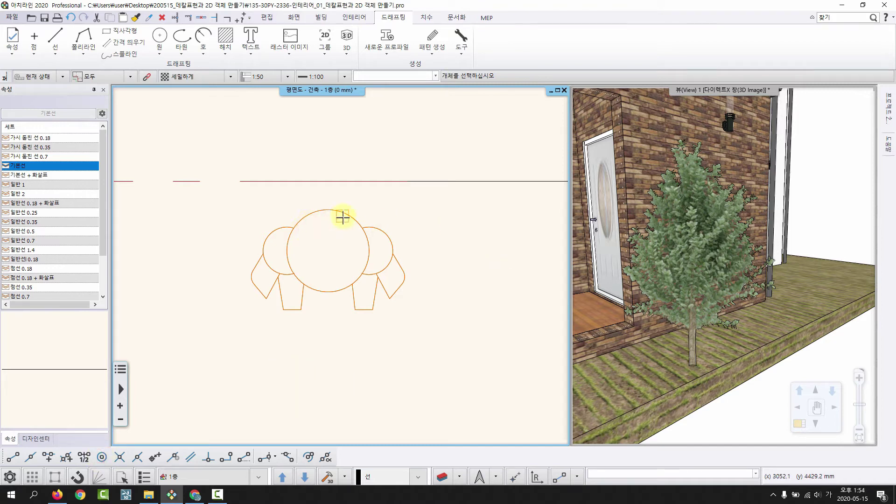
{"action": "left_click", "coordinate": [343, 217]}
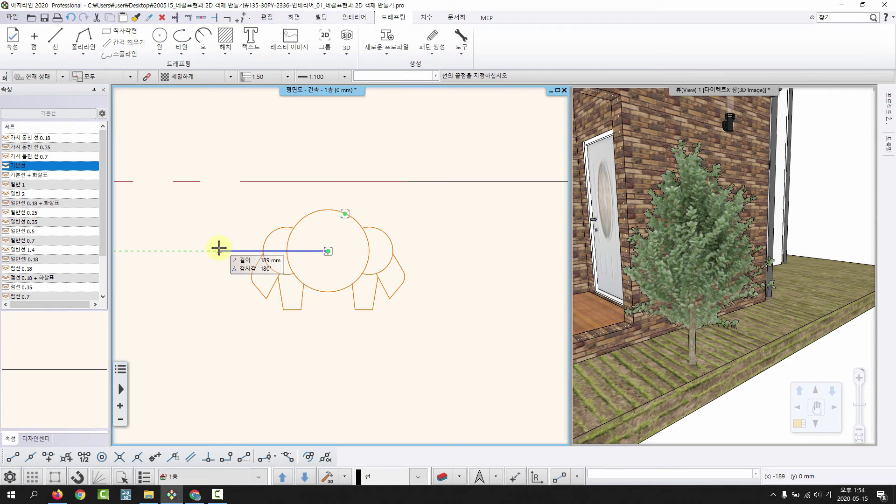
{"action": "type", "text": "50"}
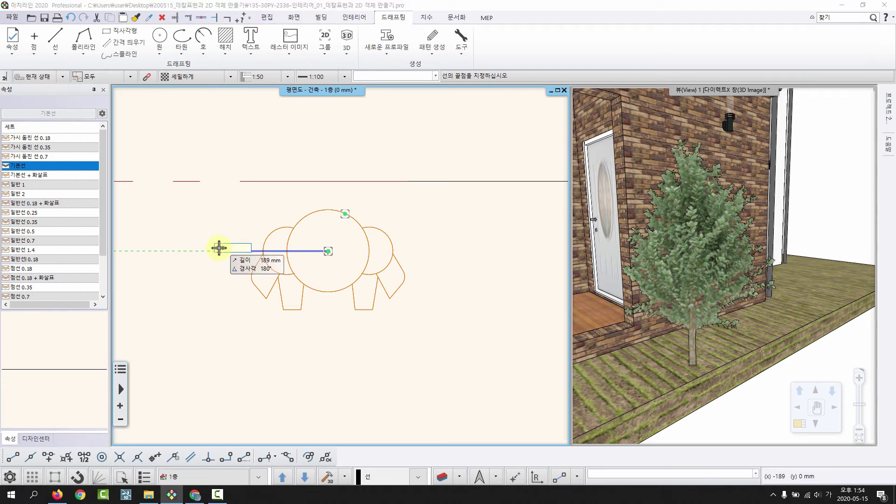
{"action": "key", "text": "Return"}
{"action": "scroll", "coordinate": [219, 249], "scroll_direction": "down", "scroll_amount": 3}
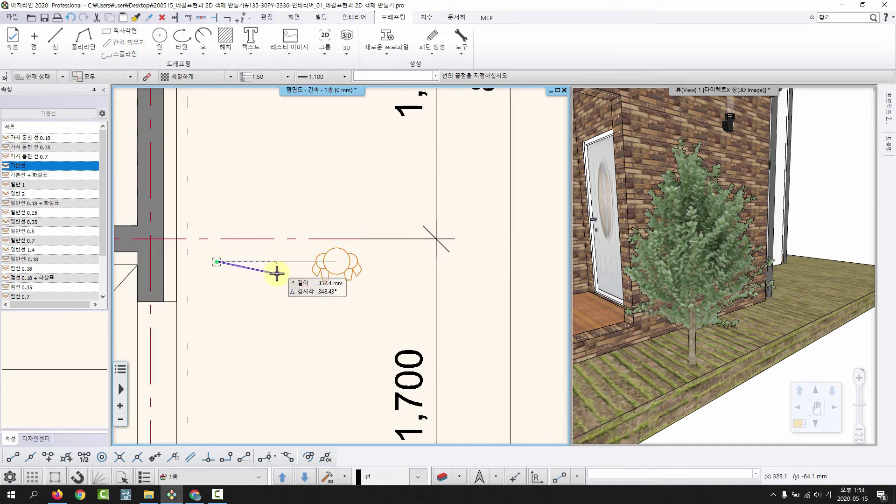
{"action": "right_click", "coordinate": [247, 264]}
Set the horizontal line's length to 1300 mm, extending it through the circle centre
{"action": "left_click", "coordinate": [249, 261]}
{"action": "middle_click_drag", "start_coordinate": [340, 267], "coordinate": [274, 240]}
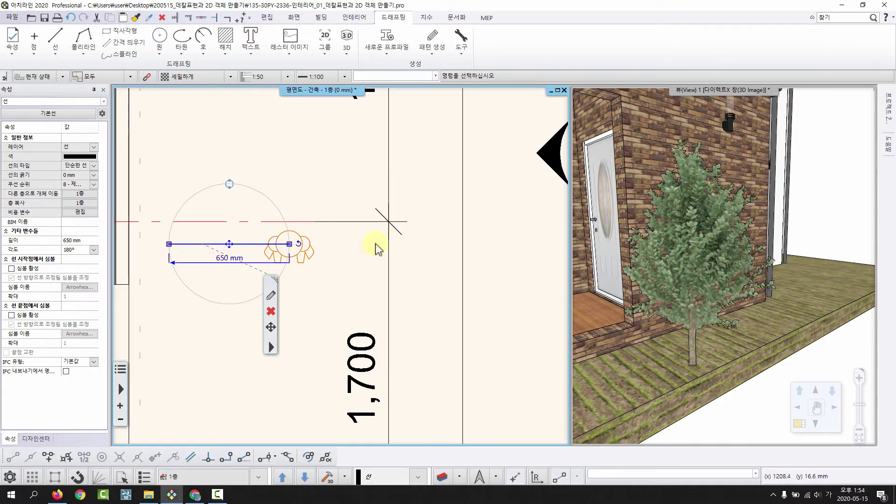
{"action": "scroll", "coordinate": [178, 269], "scroll_direction": "up", "scroll_amount": 2}
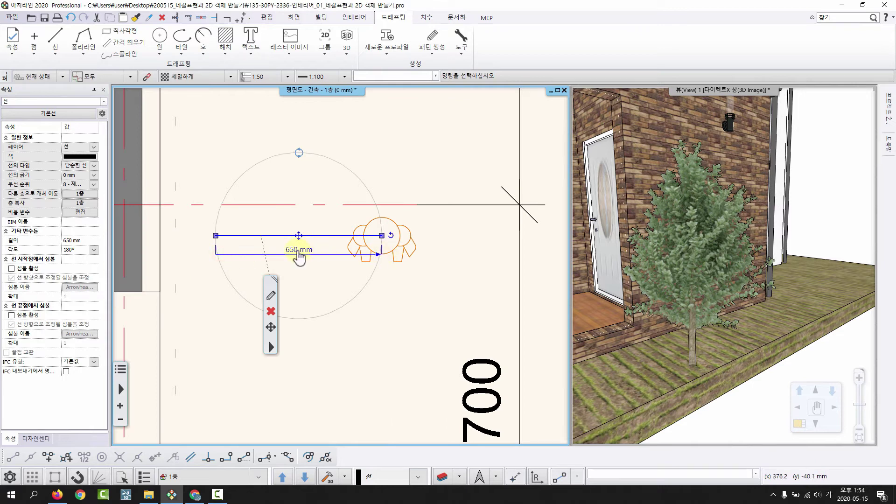
{"action": "left_click", "coordinate": [297, 250]}
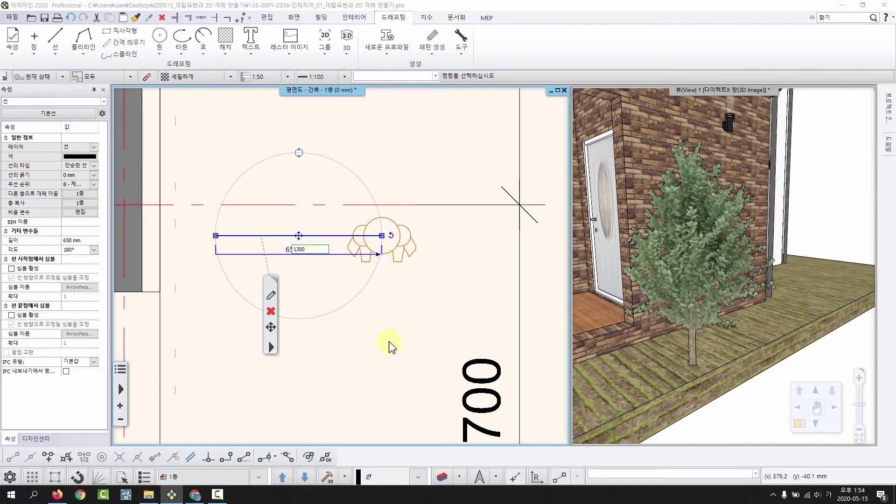
{"action": "middle_click_drag", "start_coordinate": [393, 327], "coordinate": [321, 325]}
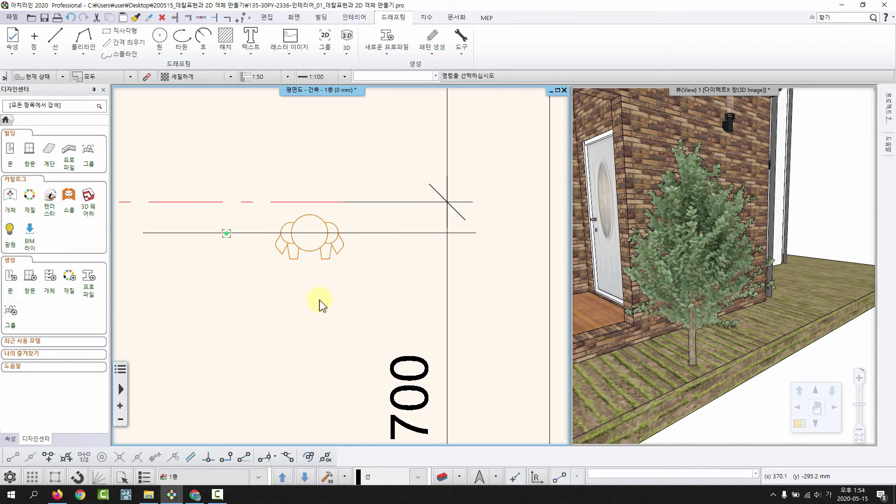
Double the horizontal line's length with the expression 650*2, extending it past the circle centre, and deselect it
{"action": "left_click", "coordinate": [226, 233]}
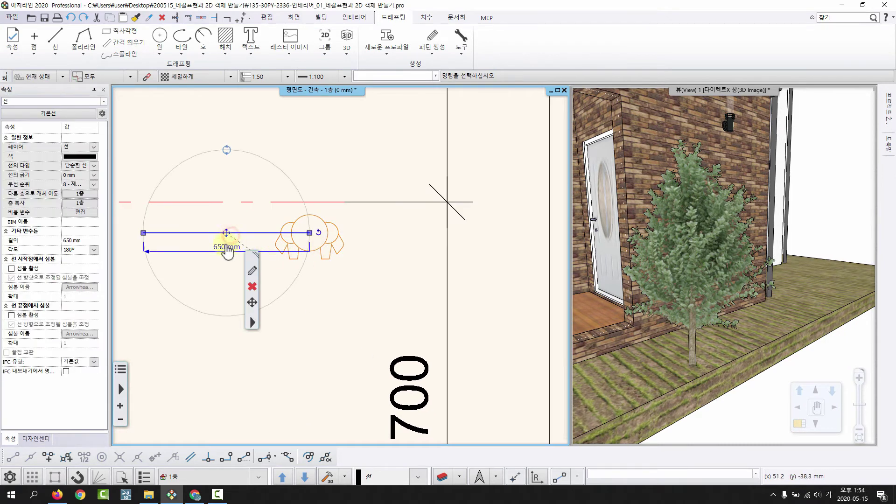
{"action": "left_click", "coordinate": [228, 247]}
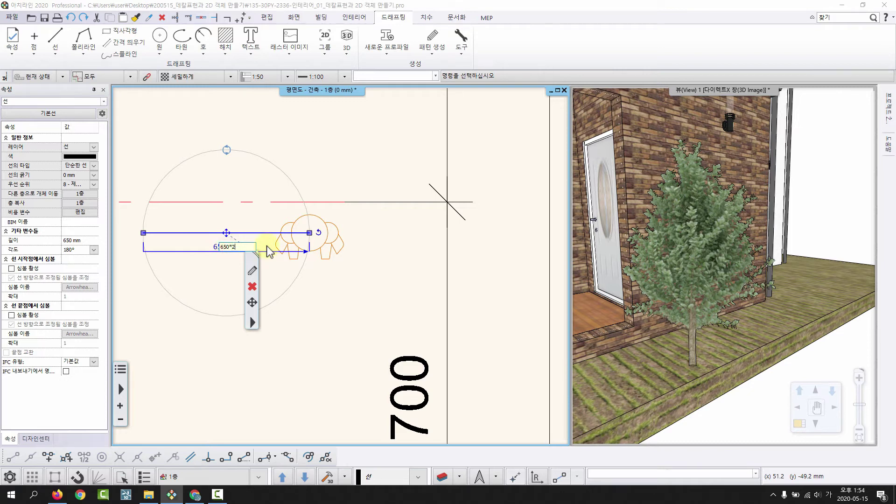
{"action": "type", "text": "*2"}
{"action": "key", "text": "Return"}
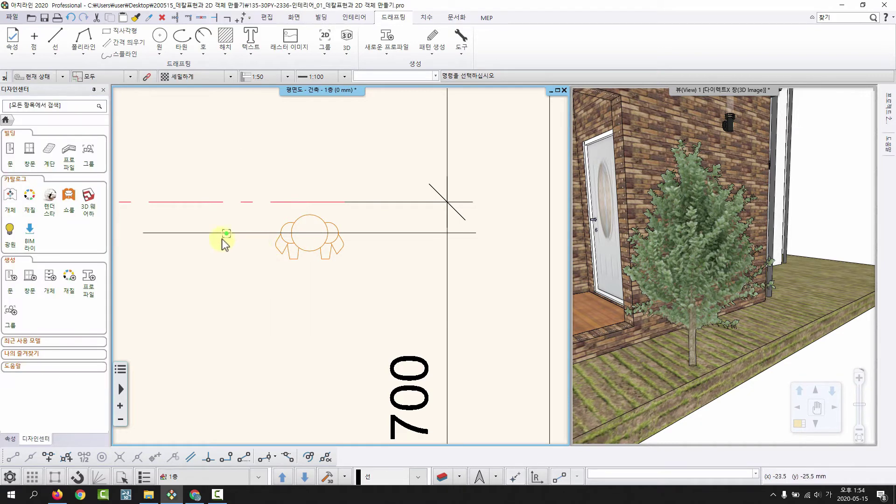
{"action": "left_click", "coordinate": [230, 235]}
{"action": "key", "text": "Escape"}
{"action": "middle_click_drag", "start_coordinate": [372, 281], "coordinate": [368, 289]}
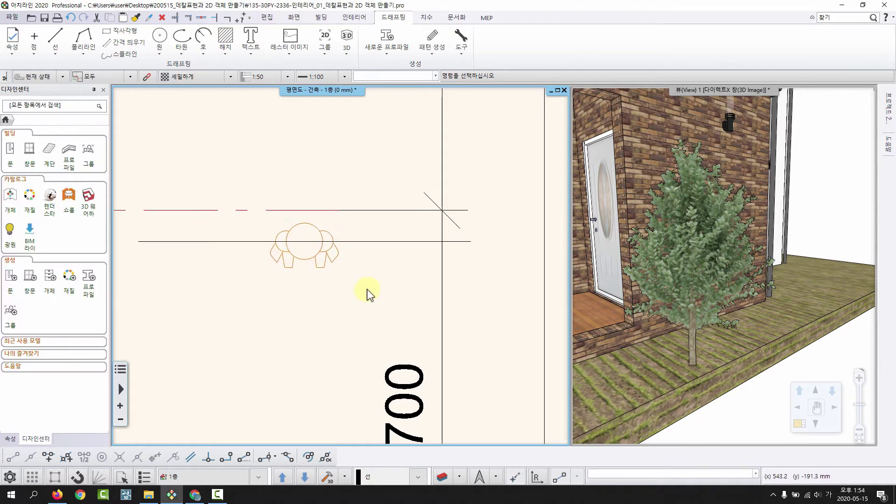
Rotate a copy of the 1300 mm line 90° about its midpoint to form a vertical reference line
{"action": "left_click", "coordinate": [380, 241]}
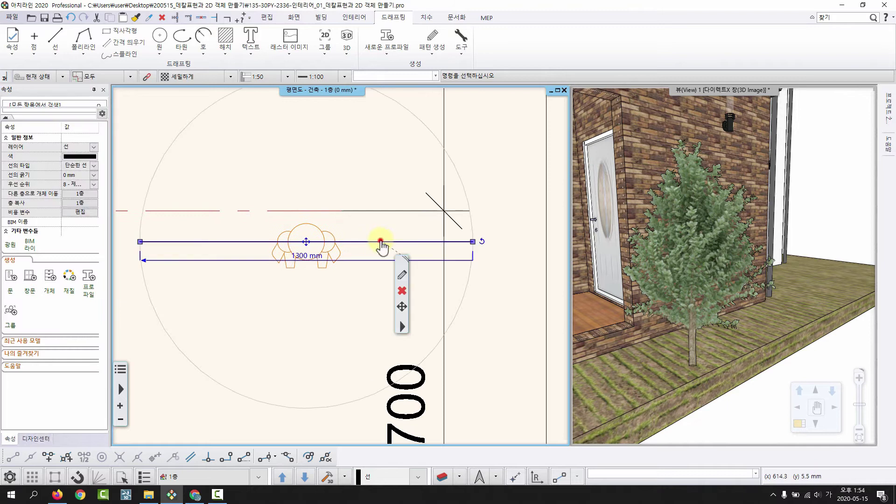
{"action": "left_click", "coordinate": [483, 241]}
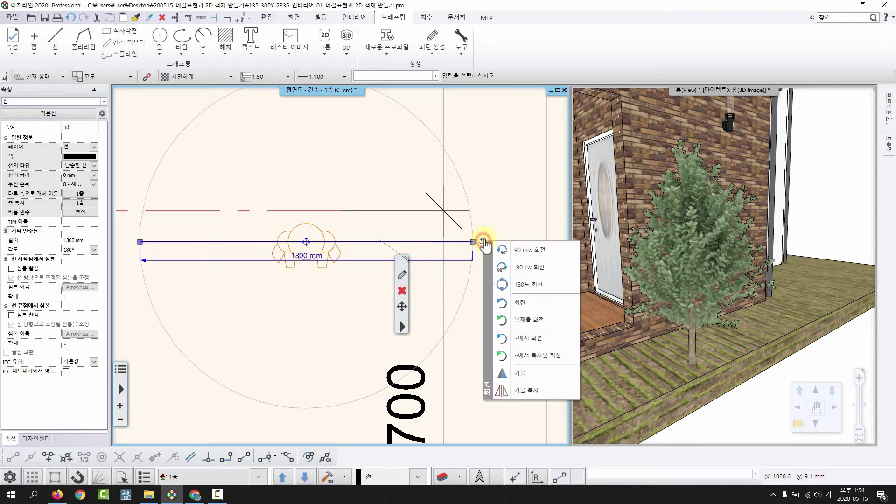
{"action": "left_click", "coordinate": [518, 318]}
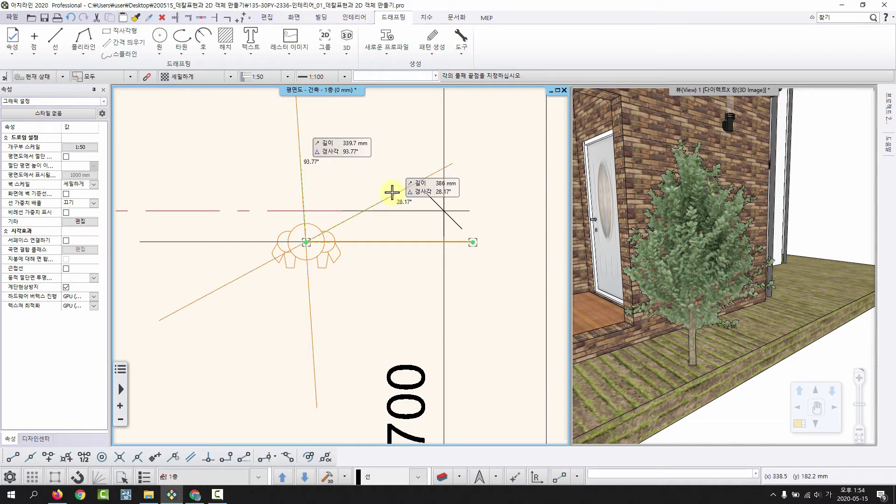
{"action": "left_click", "coordinate": [308, 167]}
{"action": "scroll", "coordinate": [313, 226], "scroll_direction": "down", "scroll_amount": 2}
{"action": "key", "text": "Escape"}
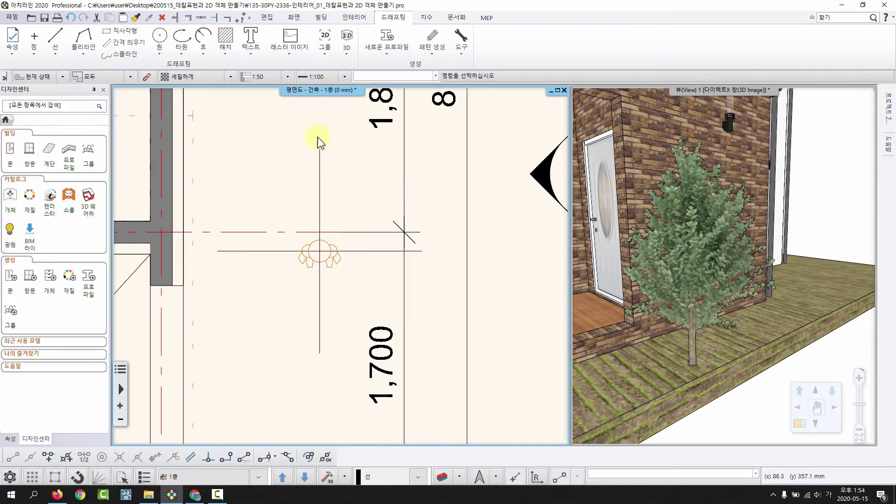
Open the 2D shape of the tree object for editing (개체 편집 > 2D 모양 수정) and accept the message
{"action": "scroll", "coordinate": [359, 250], "scroll_direction": "up", "scroll_amount": 3}
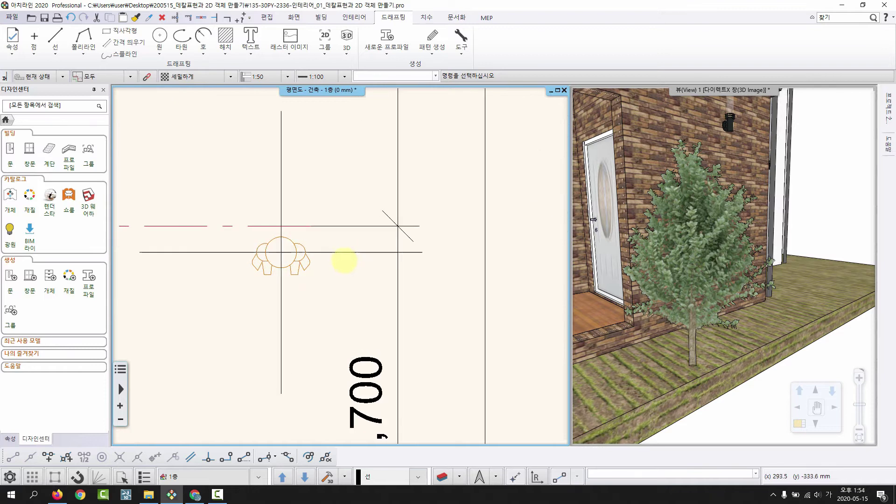
{"action": "middle_click_drag", "start_coordinate": [345, 260], "coordinate": [346, 260]}
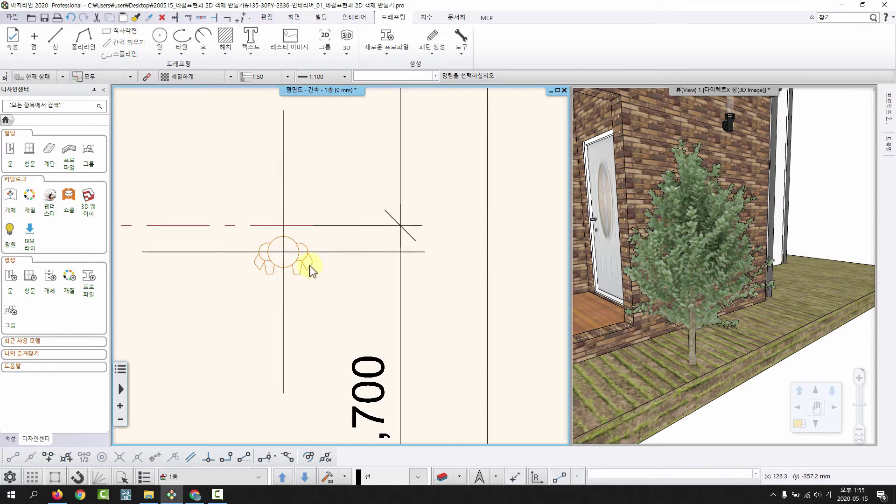
{"action": "left_click", "coordinate": [297, 268]}
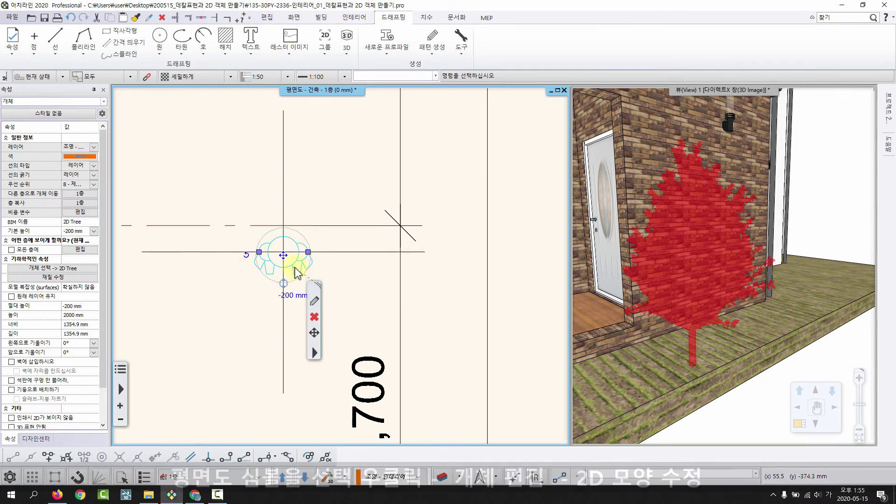
{"action": "right_click", "coordinate": [293, 265]}
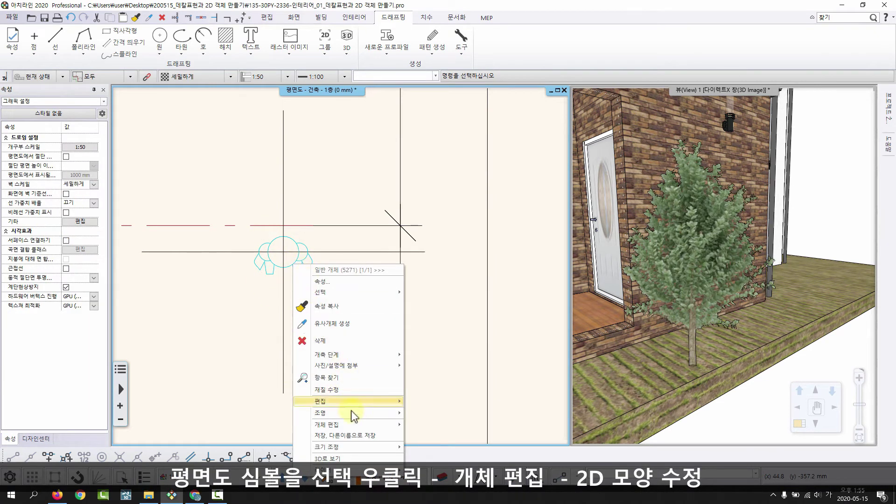
{"action": "mouse_move", "coordinate": [355, 425]}
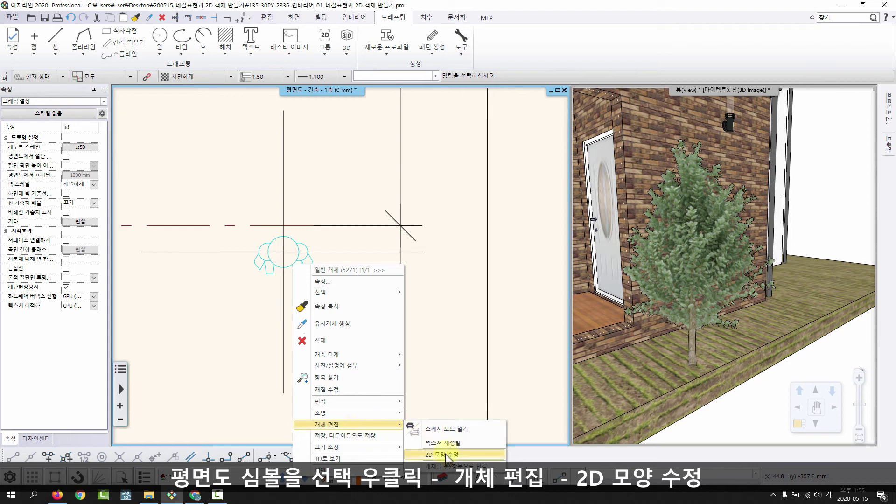
{"action": "left_click", "coordinate": [471, 455]}
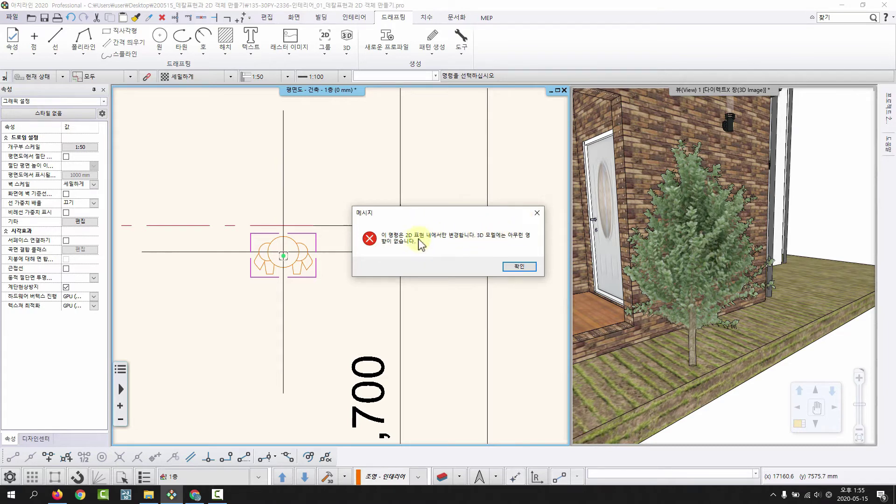
{"action": "left_click", "coordinate": [518, 267]}
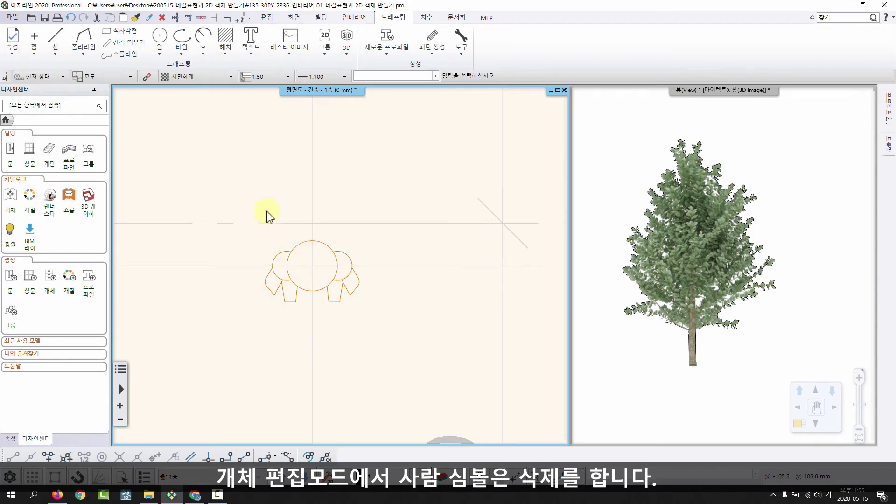
Select all the lines of the person-shaped plan symbol and delete them
{"action": "left_click_drag", "start_coordinate": [238, 190], "coordinate": [407, 318]}
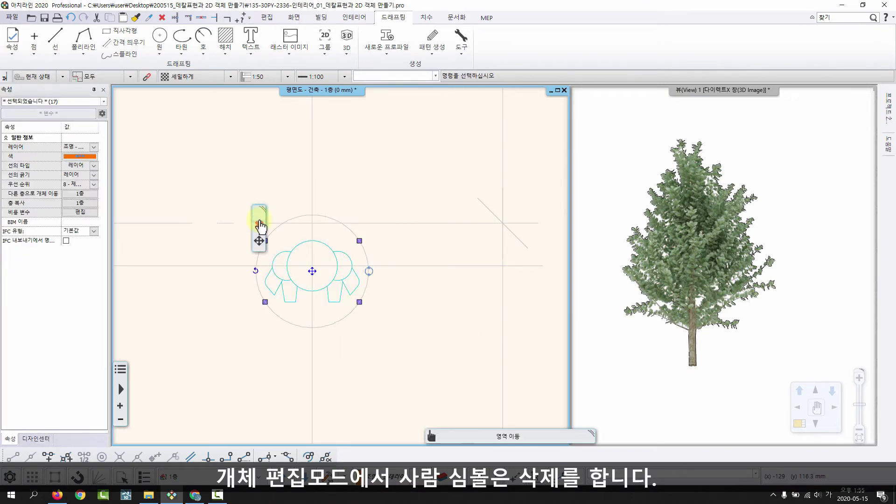
{"action": "left_click", "coordinate": [259, 222]}
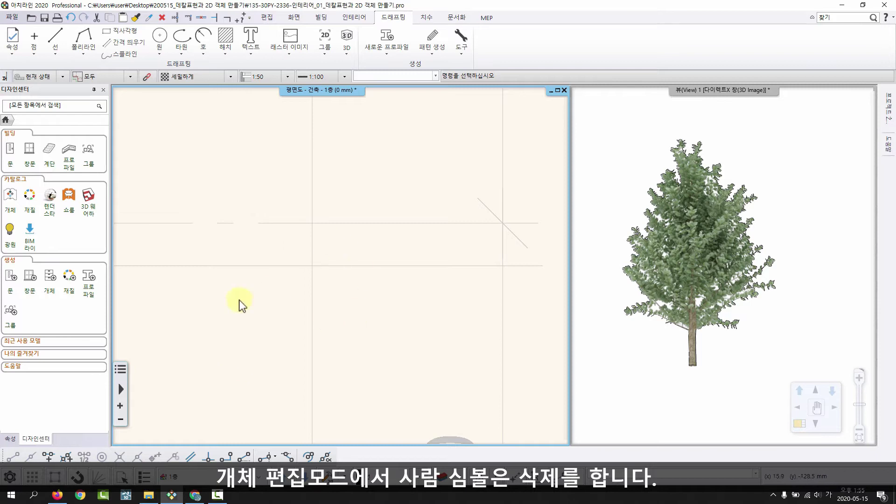
{"action": "middle_click_drag", "start_coordinate": [337, 305], "coordinate": [346, 277]}
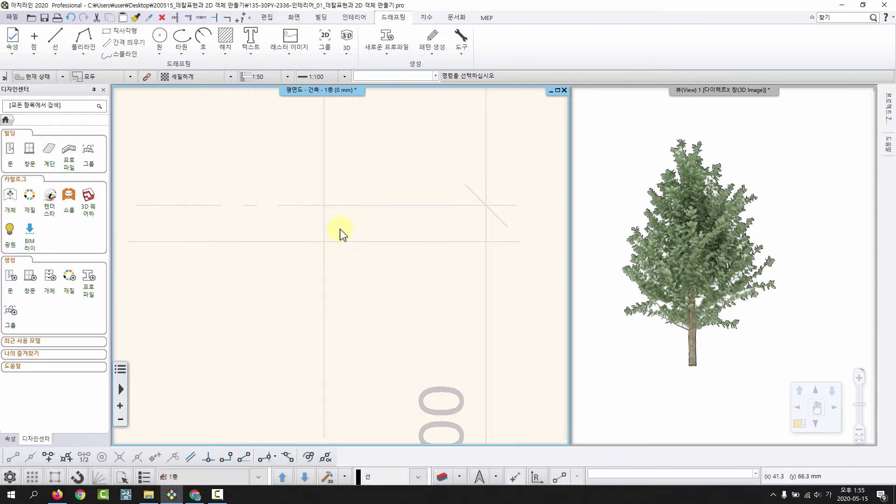
Open the plant groups under 그룹 > 나무 & 수목 > 식물 in the design center library and browse the tree symbols
{"action": "scroll", "coordinate": [339, 234], "scroll_direction": "down", "scroll_amount": 2}
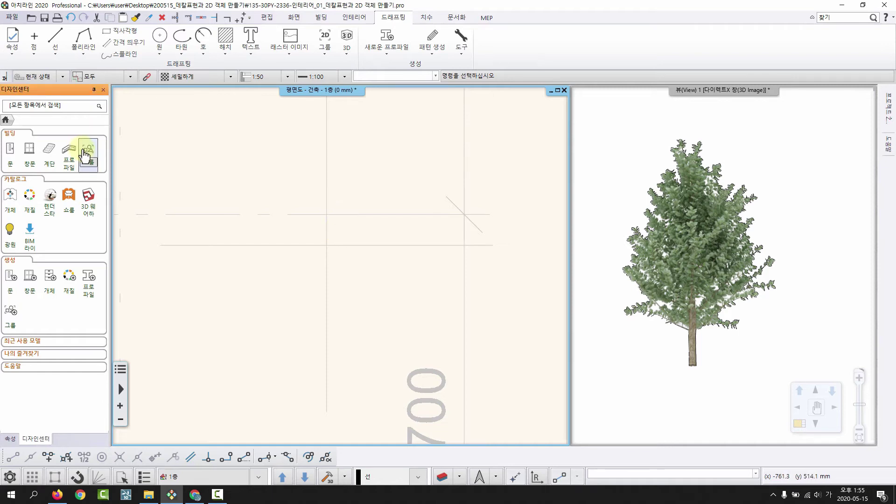
{"action": "left_click", "coordinate": [86, 152]}
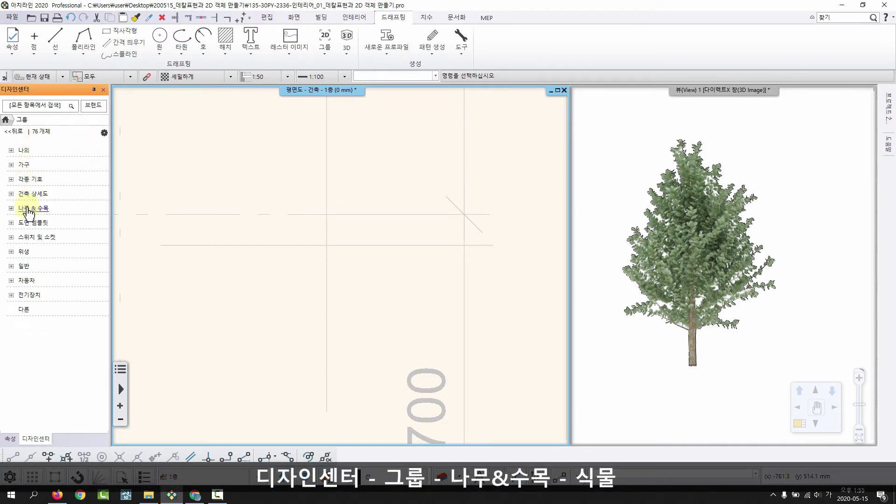
{"action": "left_click", "coordinate": [27, 209]}
{"action": "left_click", "coordinate": [52, 268]}
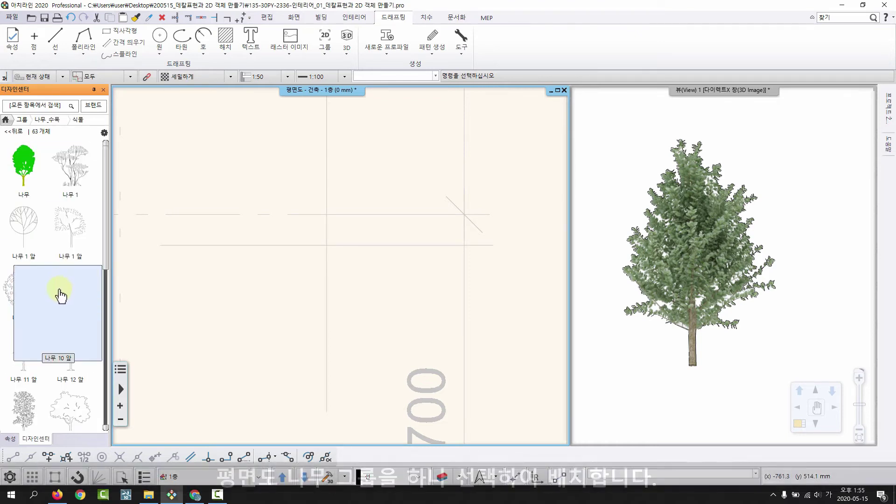
{"action": "scroll", "coordinate": [85, 267], "scroll_direction": "down", "scroll_amount": 3}
{"action": "scroll", "coordinate": [66, 289], "scroll_direction": "up", "scroll_amount": 3}
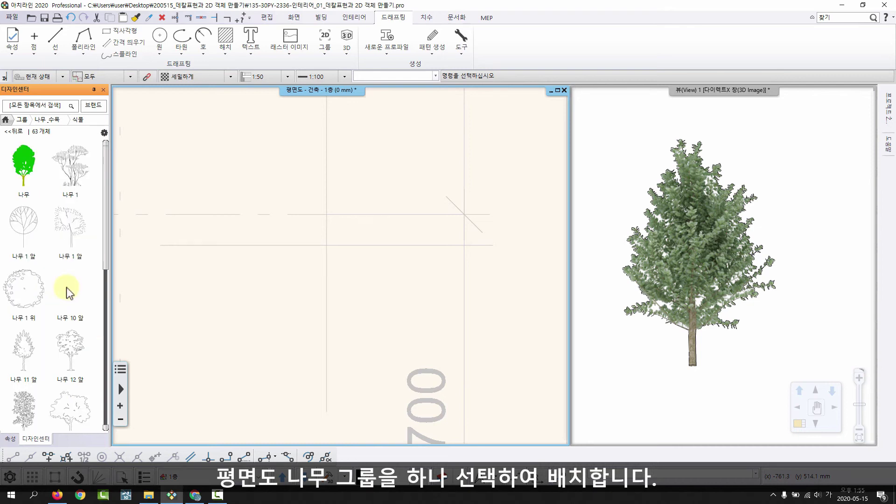
Place the plan tree group 나무 1 위 with object snap on, putting its left edge at the horizontal reference line's left endpoint
{"action": "left_click", "coordinate": [29, 306]}
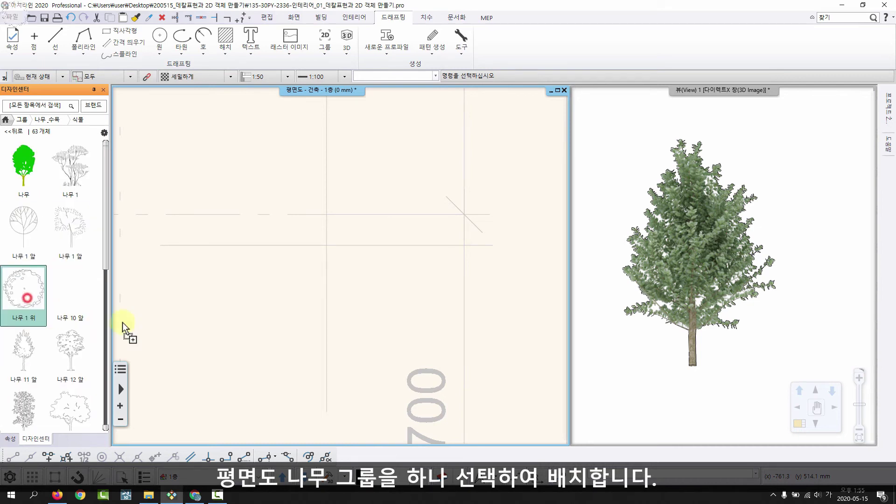
{"action": "scroll", "coordinate": [229, 293], "scroll_direction": "down", "scroll_amount": 3}
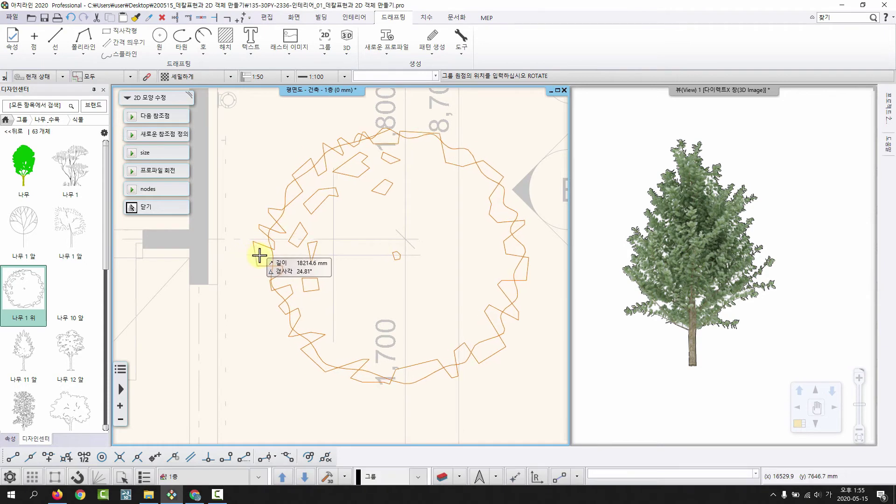
{"action": "left_click", "coordinate": [78, 477]}
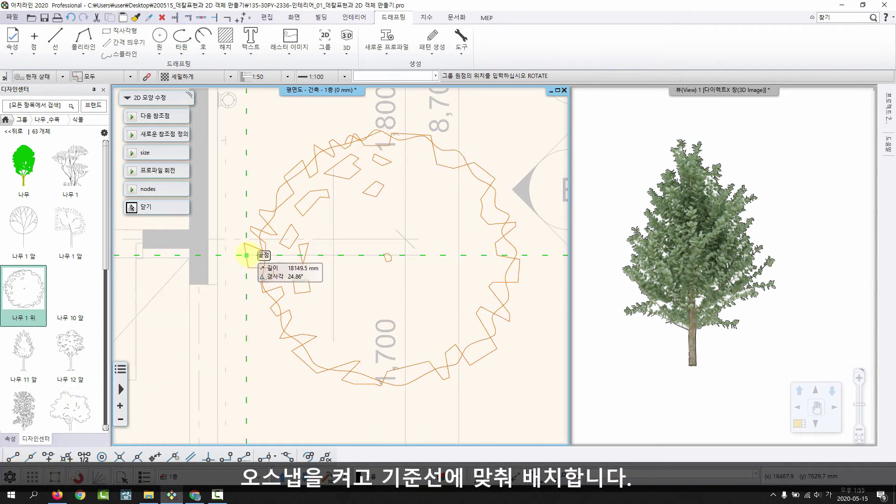
{"action": "left_click", "coordinate": [247, 255]}
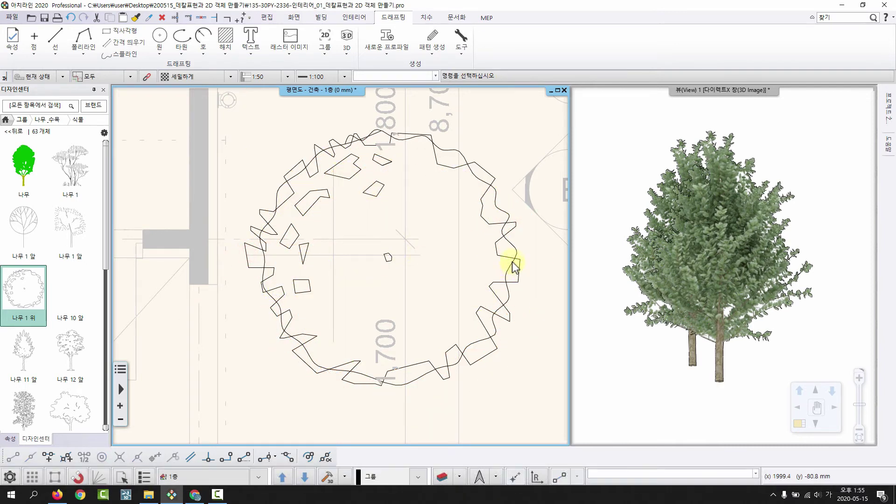
Start scaling the placed tree group, using the left endpoint of the horizontal reference line as the scale centre
{"action": "left_click", "coordinate": [513, 247]}
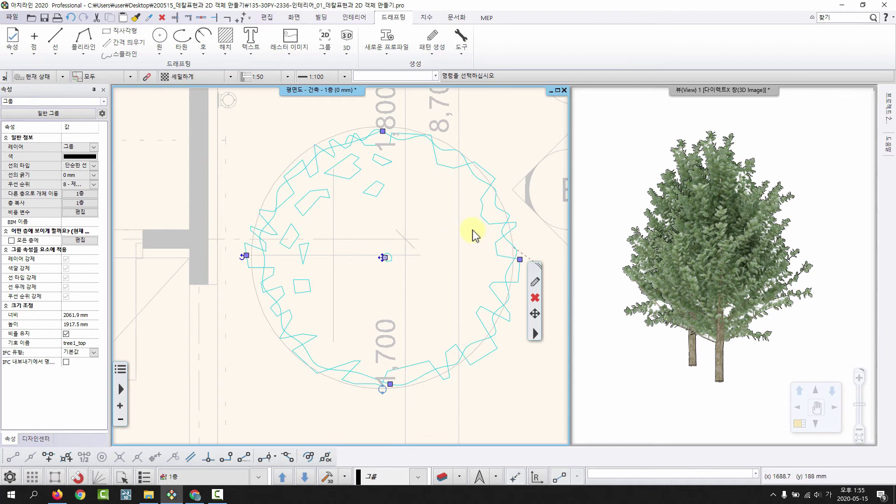
{"action": "left_click", "coordinate": [267, 17]}
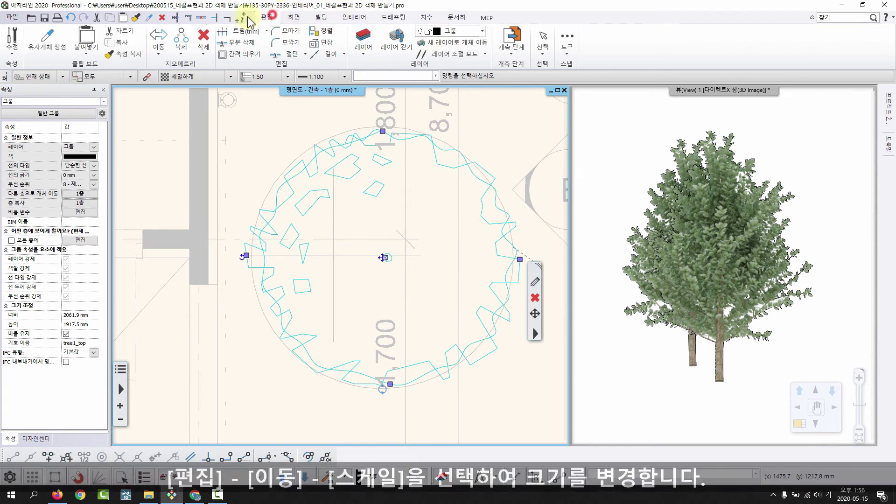
{"action": "left_click", "coordinate": [158, 50]}
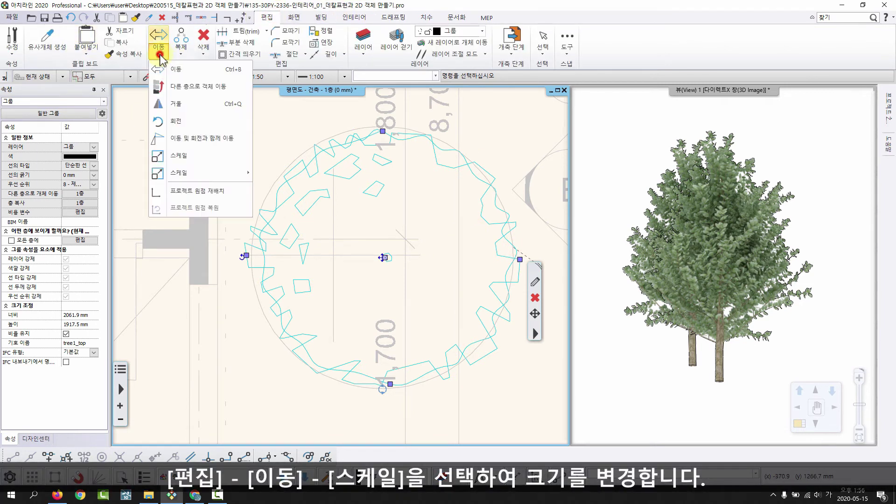
{"action": "left_click", "coordinate": [188, 160]}
{"action": "scroll", "coordinate": [278, 255], "scroll_direction": "up", "scroll_amount": 2}
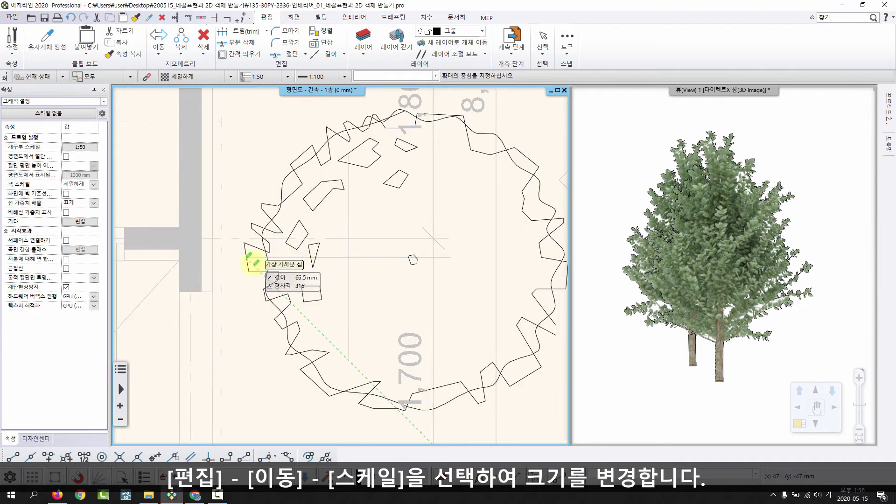
{"action": "left_click", "coordinate": [246, 257]}
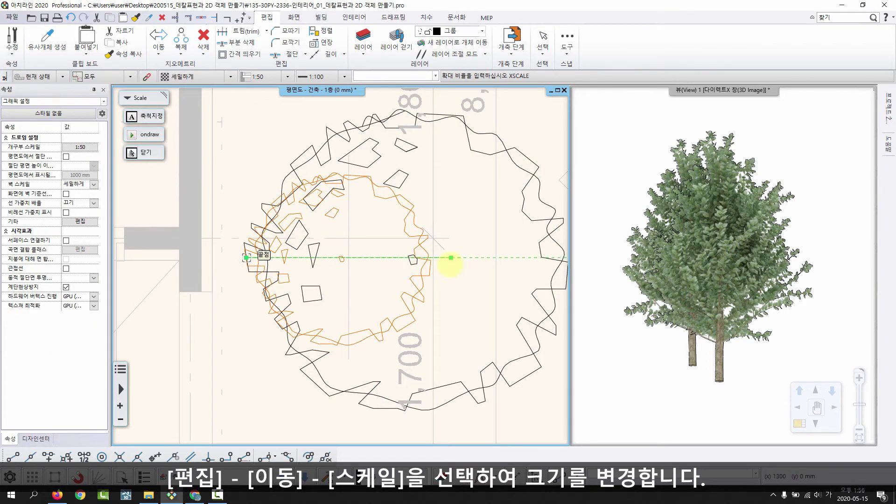
Scale the tree group by reference points (ondraw) so its width fits the 1300 mm horizontal reference line, and deselect it
{"action": "scroll", "coordinate": [420, 264], "scroll_direction": "up", "scroll_amount": 3}
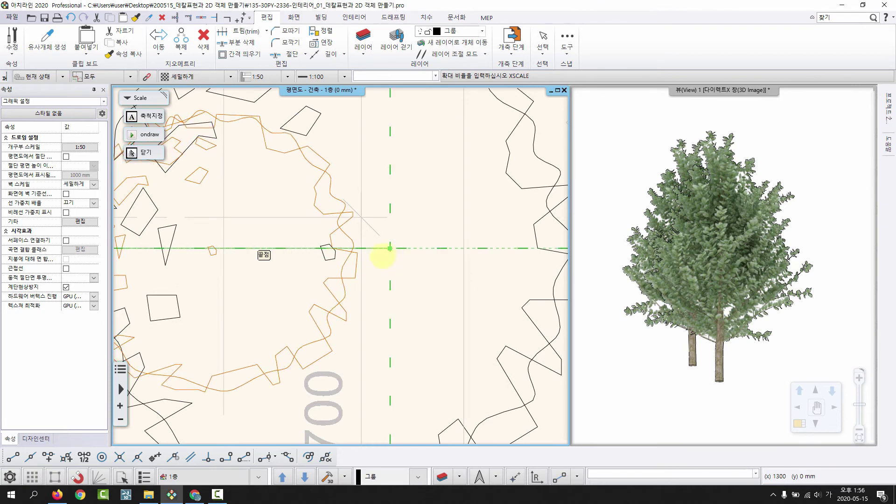
{"action": "left_click", "coordinate": [388, 258]}
{"action": "scroll", "coordinate": [387, 258], "scroll_direction": "down", "scroll_amount": 3}
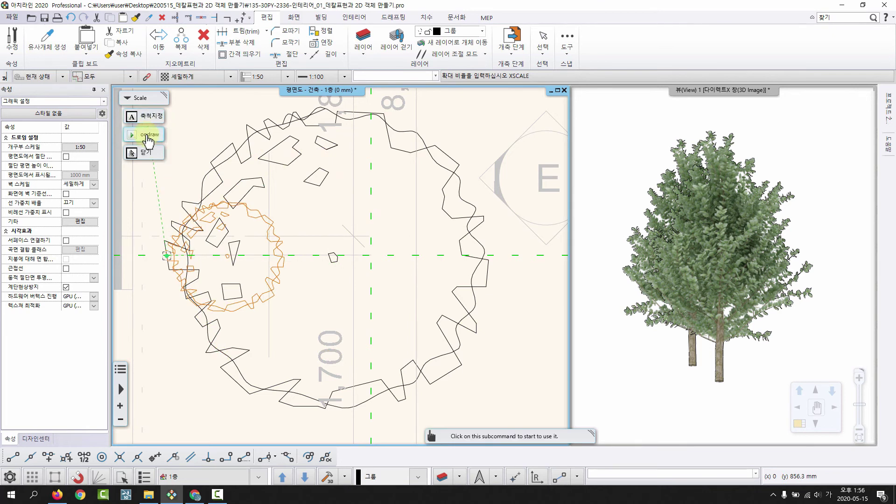
{"action": "left_click", "coordinate": [149, 137]}
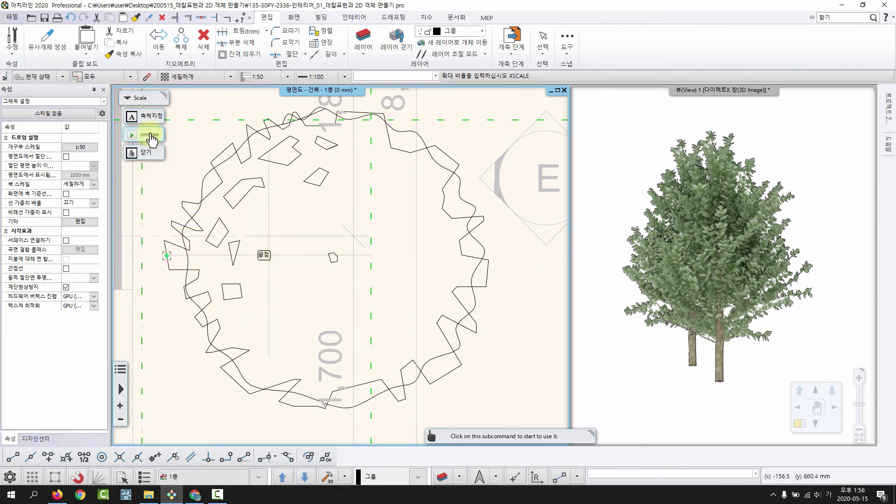
{"action": "left_click", "coordinate": [151, 135]}
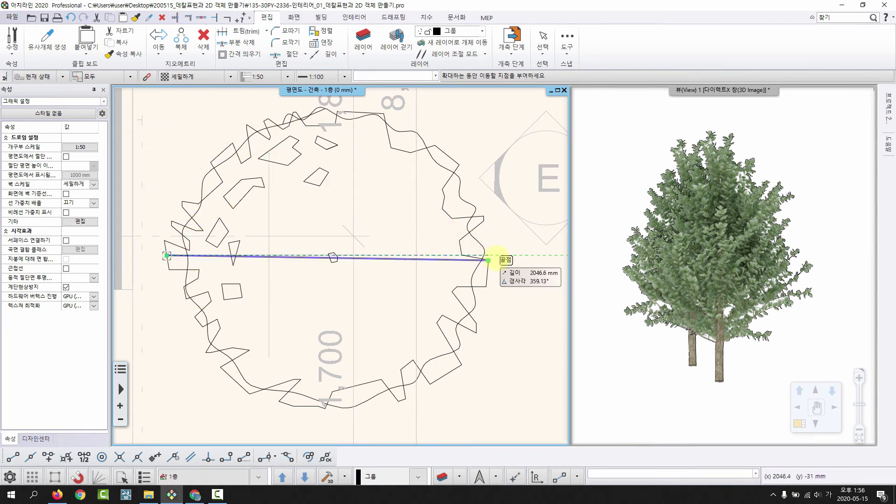
{"action": "left_click", "coordinate": [488, 260]}
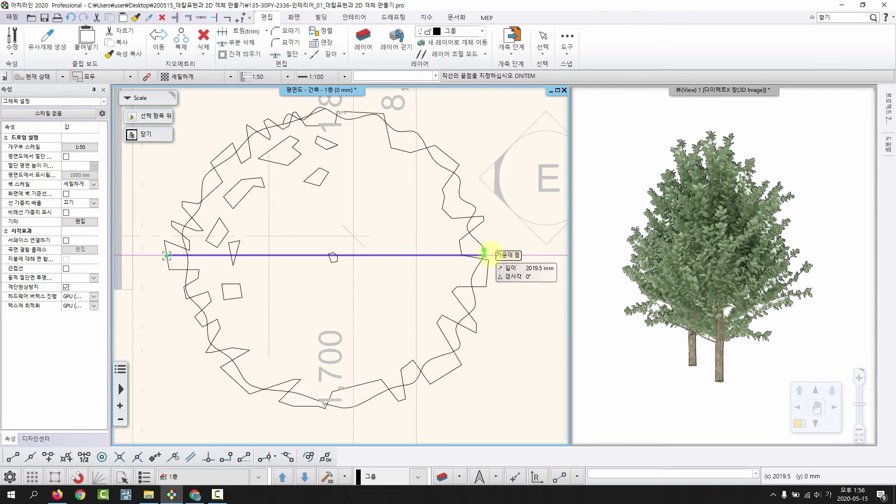
{"action": "left_click", "coordinate": [488, 255]}
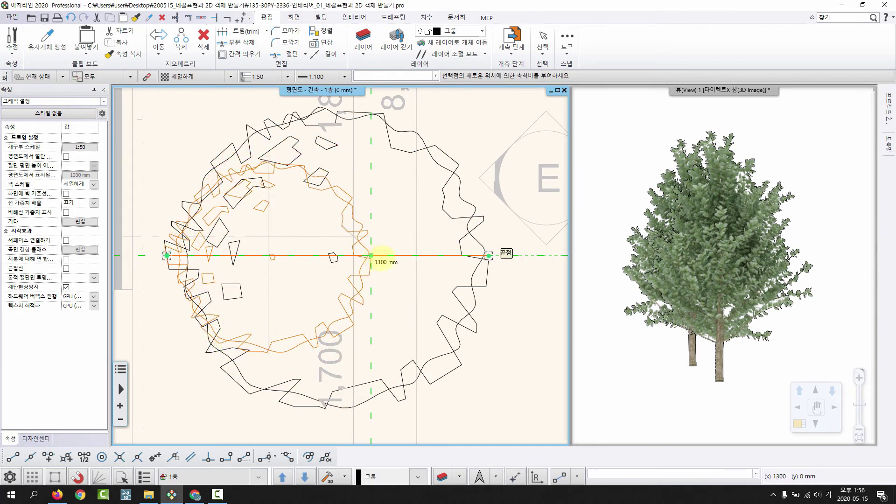
{"action": "left_click", "coordinate": [371, 256]}
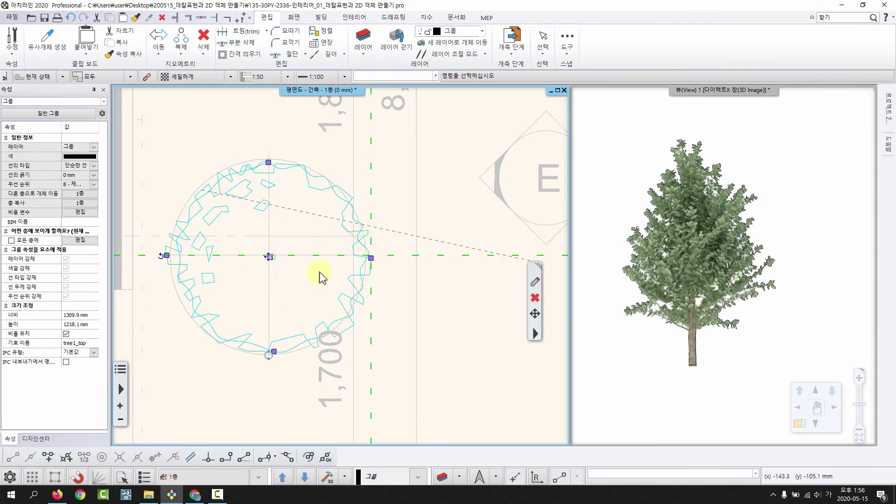
{"action": "scroll", "coordinate": [322, 271], "scroll_direction": "up", "scroll_amount": 2}
{"action": "key", "text": "Escape"}
{"action": "middle_click_drag", "start_coordinate": [385, 225], "coordinate": [388, 233]}
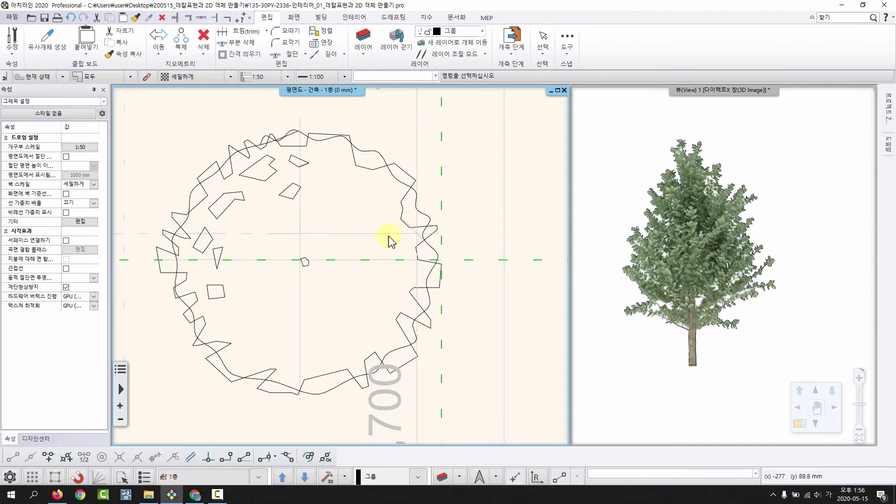
Finish the 2D shape edit with 객체 닫기, overwriting the original library object and keeping its original 3D image
{"action": "right_click", "coordinate": [397, 217]}
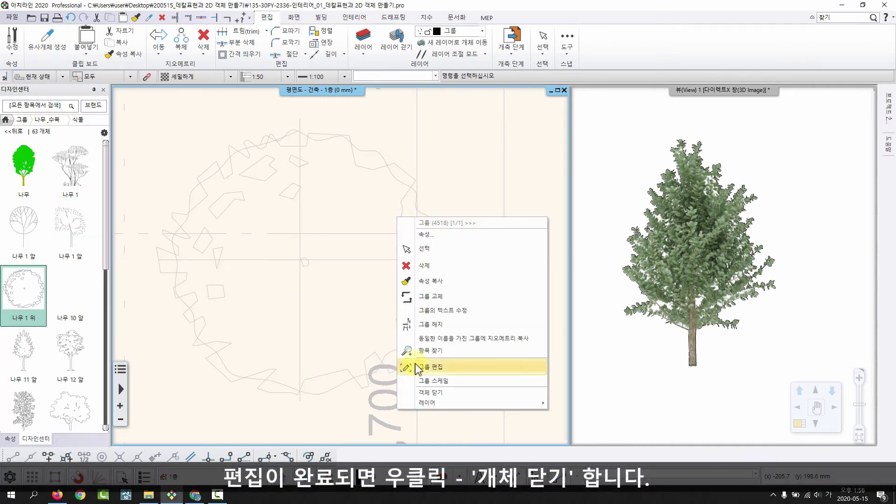
{"action": "left_click", "coordinate": [428, 395]}
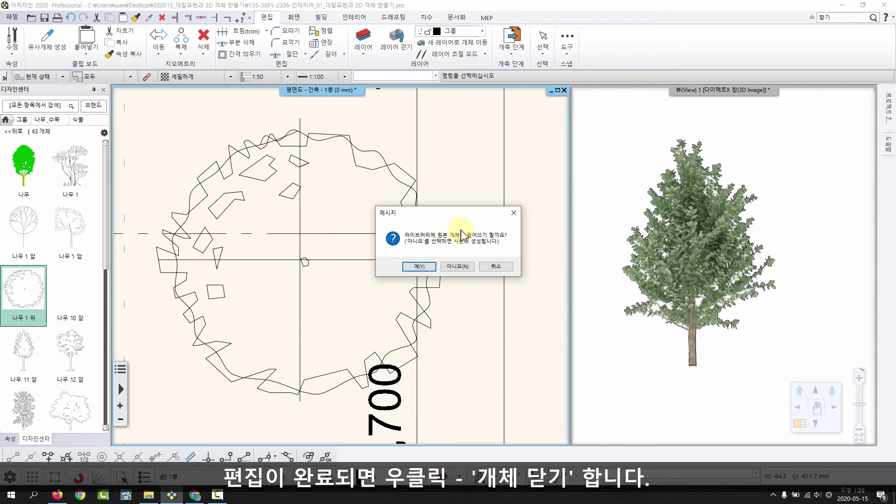
{"action": "left_click", "coordinate": [416, 267]}
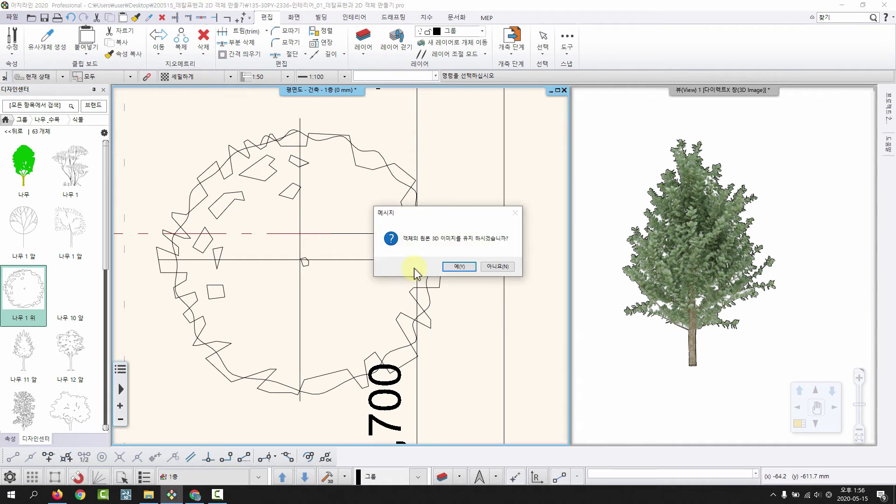
{"action": "left_click", "coordinate": [463, 266]}
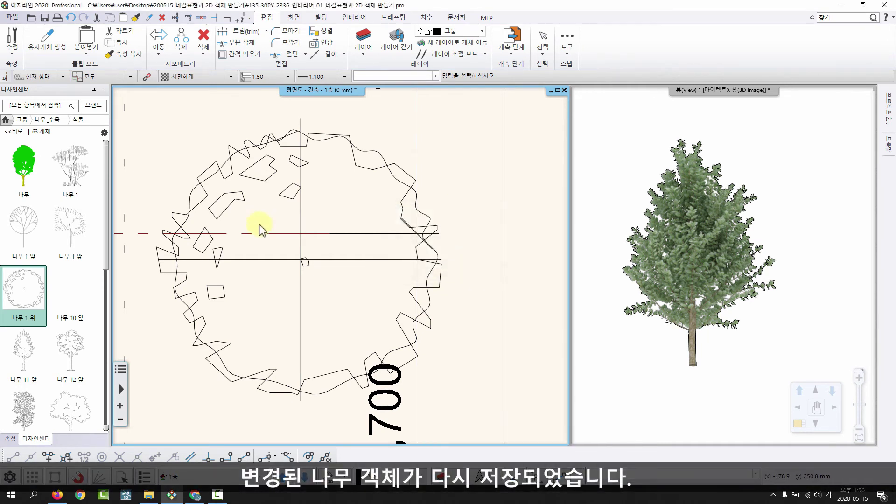
Show all hidden building elements around the tree again in the 3D view
{"action": "scroll", "coordinate": [274, 226], "scroll_direction": "up", "scroll_amount": 1}
{"action": "middle_click_drag", "start_coordinate": [275, 225], "coordinate": [375, 262]}
{"action": "scroll", "coordinate": [338, 275], "scroll_direction": "down", "scroll_amount": 4}
{"action": "mouse_move", "coordinate": [672, 250]}
{"action": "left_mouse_down"}
{"action": "mouse_move", "coordinate": [696, 297]}
{"action": "mouse_move", "coordinate": [676, 262]}
{"action": "left_mouse_up"}
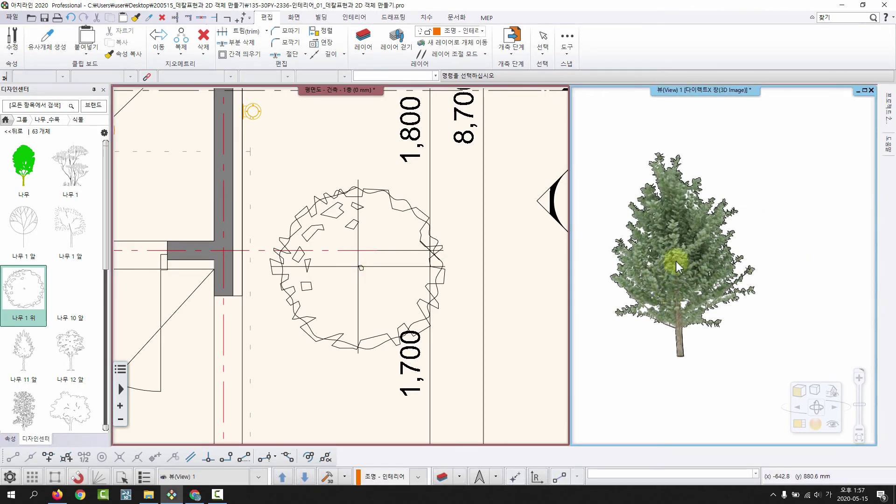
{"action": "left_click", "coordinate": [326, 480]}
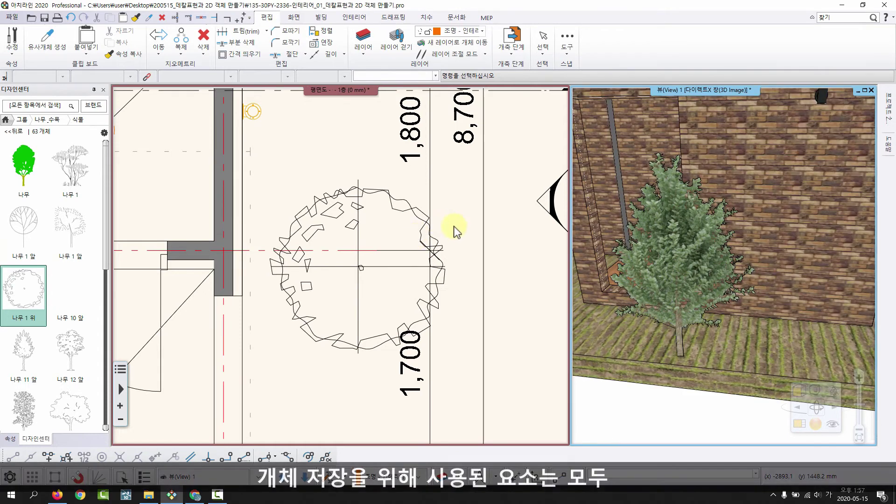
Delete the 2D Tree object from the floor plan together with the vertical and horizontal reference lines
{"action": "left_click", "coordinate": [385, 199]}
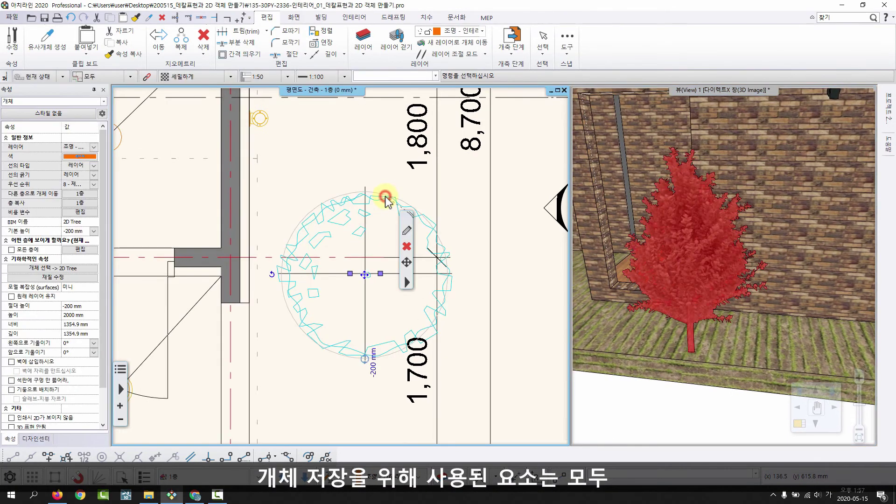
{"action": "left_click", "coordinate": [406, 247]}
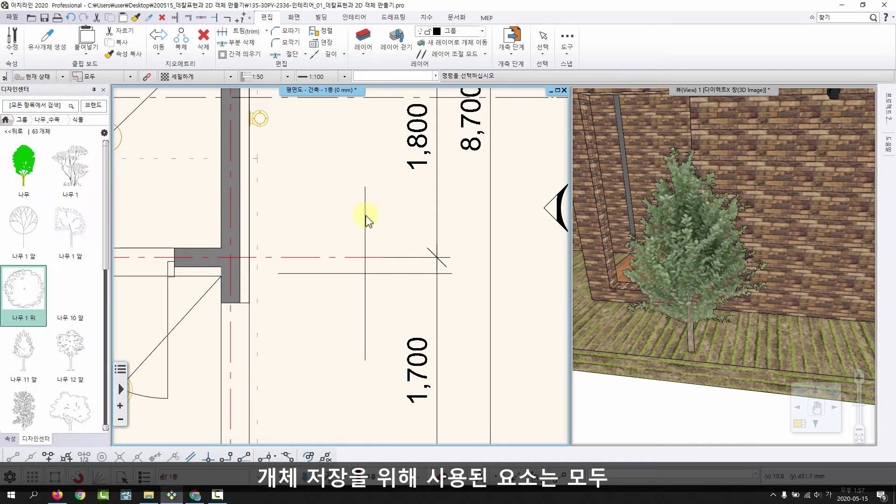
{"action": "left_click", "coordinate": [365, 219]}
{"action": "left_click", "coordinate": [387, 266]}
{"action": "left_click", "coordinate": [390, 272]}
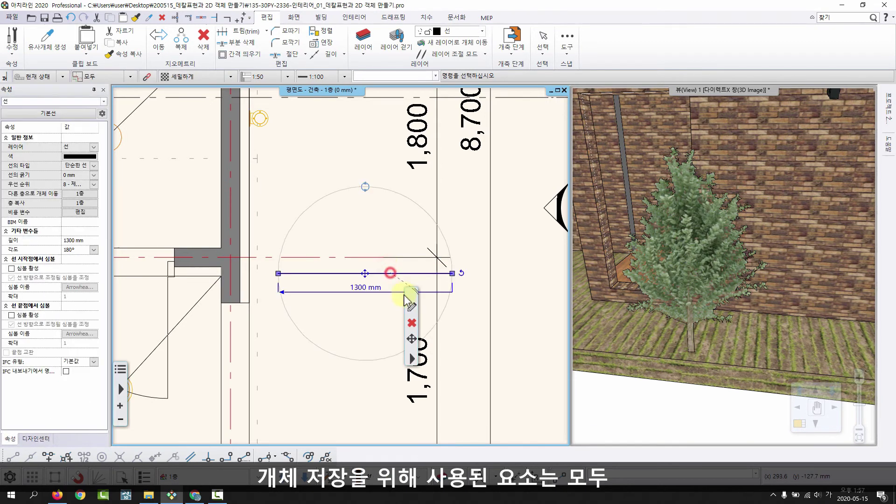
{"action": "left_click", "coordinate": [408, 323]}
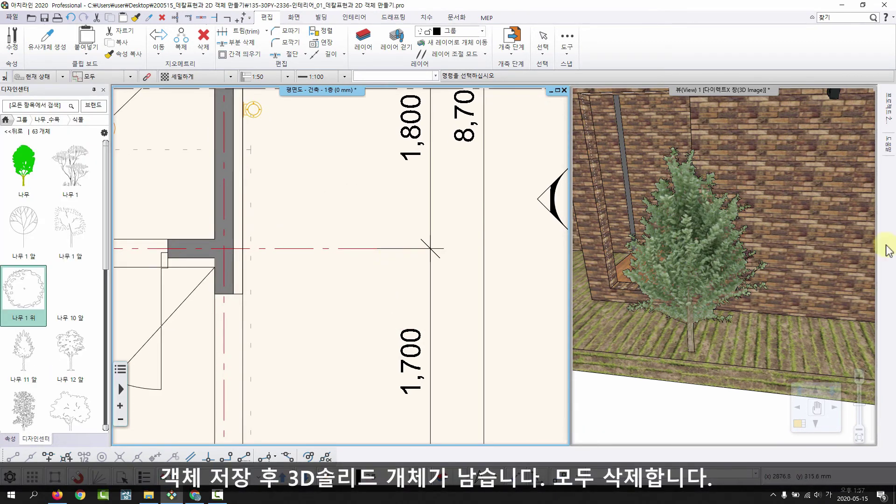
Select the crossed tree-shaped 3D solids remaining in the 3D view and delete them
{"action": "left_click", "coordinate": [700, 315]}
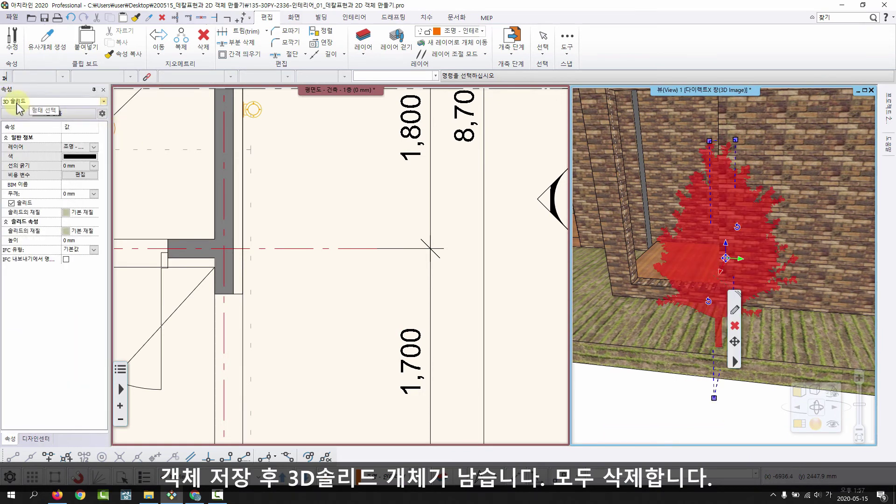
{"action": "left_click", "coordinate": [769, 257]}
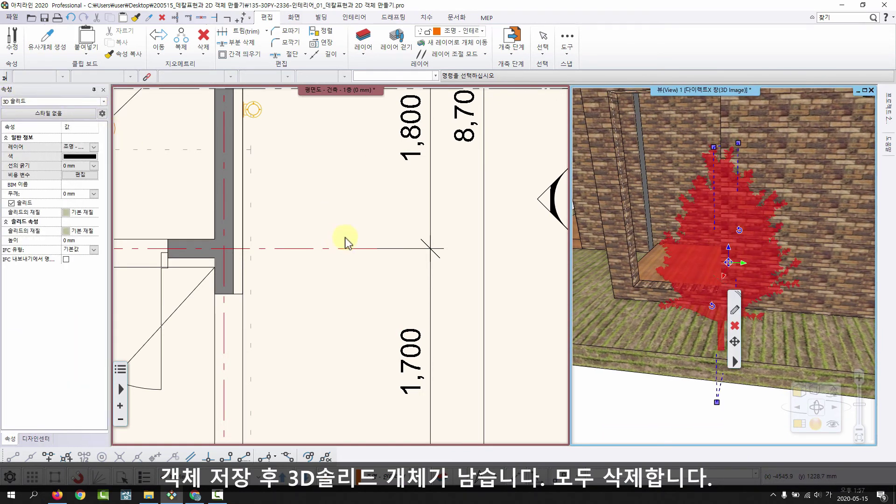
{"action": "middle_click_drag", "start_coordinate": [336, 196], "coordinate": [327, 237]}
{"action": "left_click", "coordinate": [720, 268]}
{"action": "left_click", "coordinate": [723, 302]}
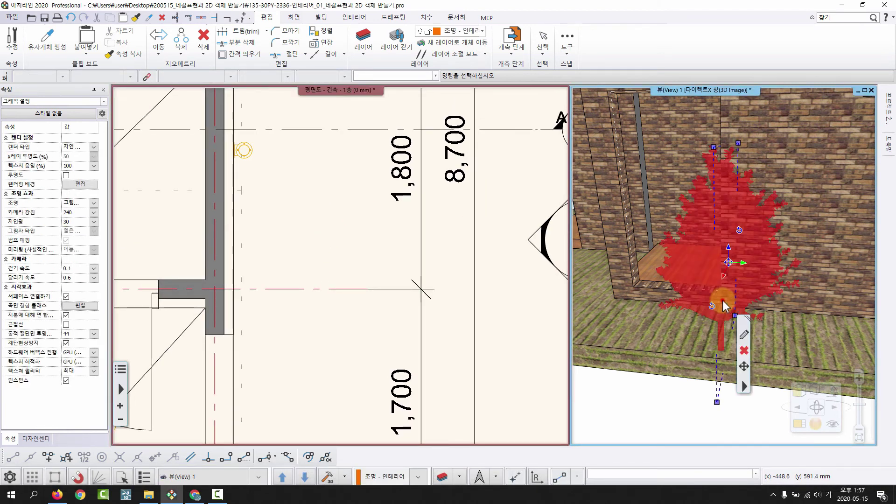
{"action": "left_click", "coordinate": [744, 350]}
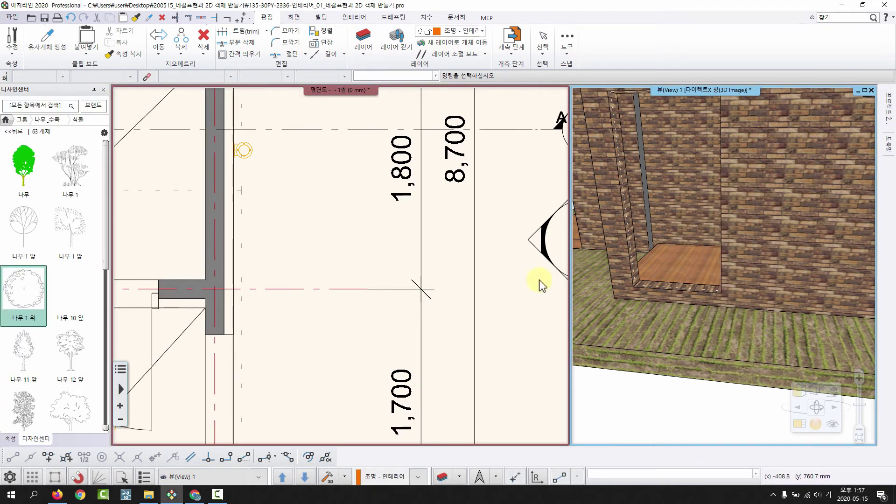
Place the saved 2D Tree object from the 나의 > 다른 object library just outside the house's outer wall in the floor plan
{"action": "left_click_drag", "start_coordinate": [758, 335], "coordinate": [670, 288]}
{"action": "middle_click_drag", "start_coordinate": [355, 205], "coordinate": [318, 241]}
{"action": "left_click", "coordinate": [5, 123]}
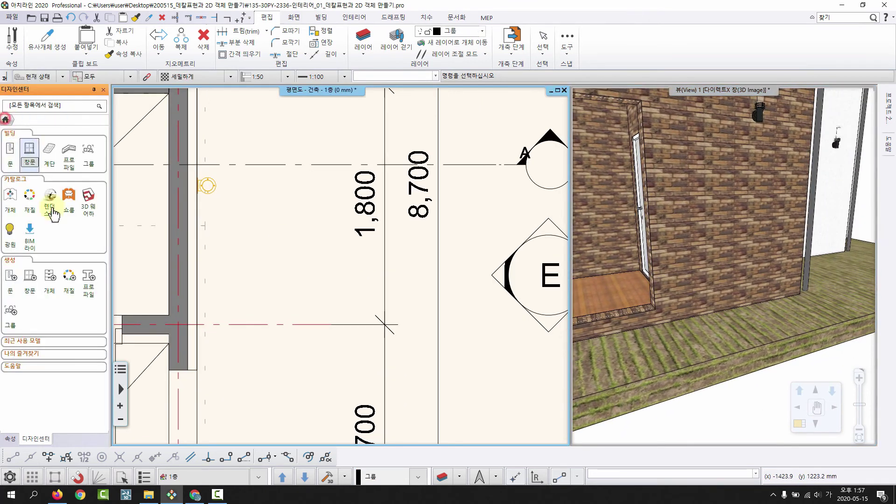
{"action": "left_click", "coordinate": [13, 204]}
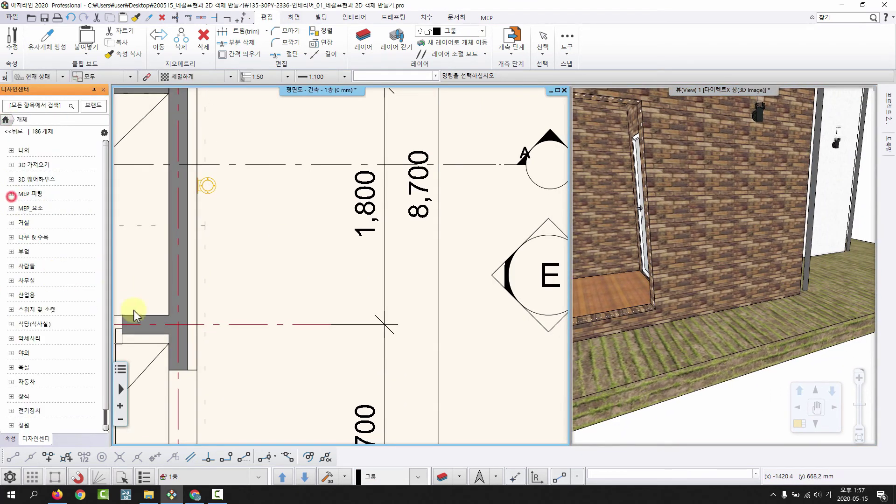
{"action": "left_click", "coordinate": [18, 150]}
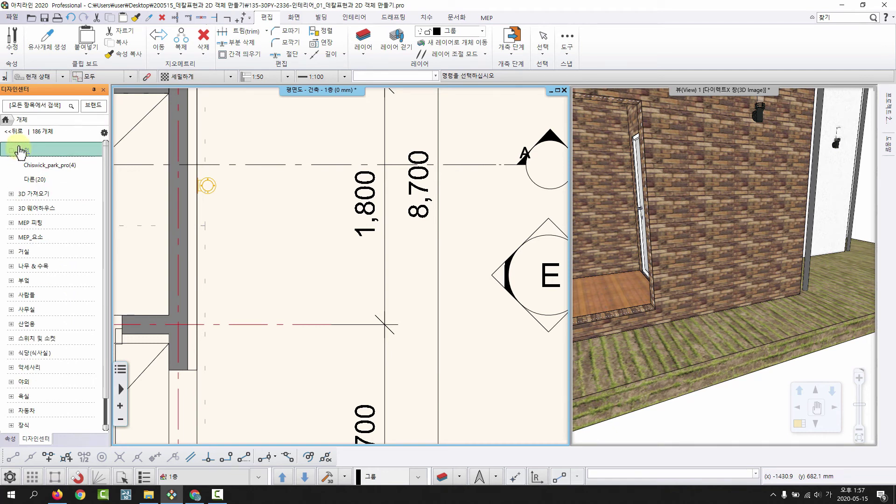
{"action": "left_click", "coordinate": [35, 180]}
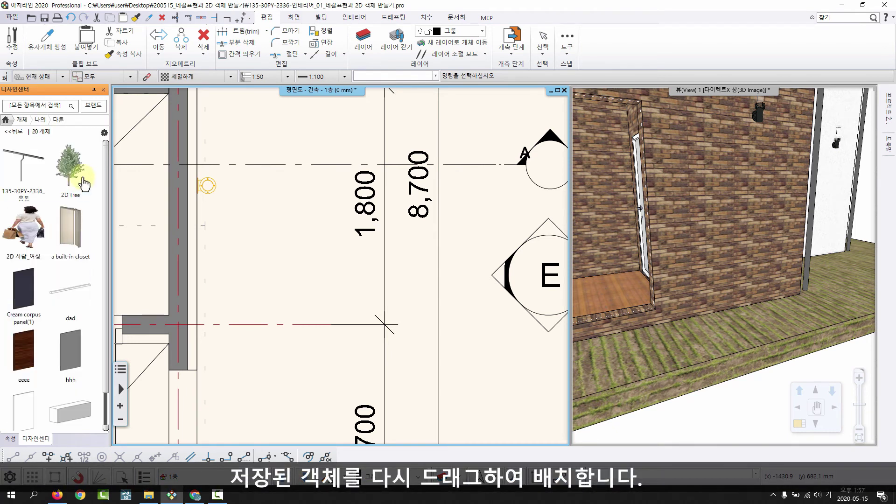
{"action": "mouse_move", "coordinate": [76, 178]}
{"action": "left_click_drag", "start_coordinate": [63, 179], "coordinate": [296, 268]}
{"action": "scroll", "coordinate": [296, 267], "scroll_direction": "down", "scroll_amount": 1}
{"action": "middle_click_drag", "start_coordinate": [282, 262], "coordinate": [288, 188]}
{"action": "left_click", "coordinate": [282, 249]}
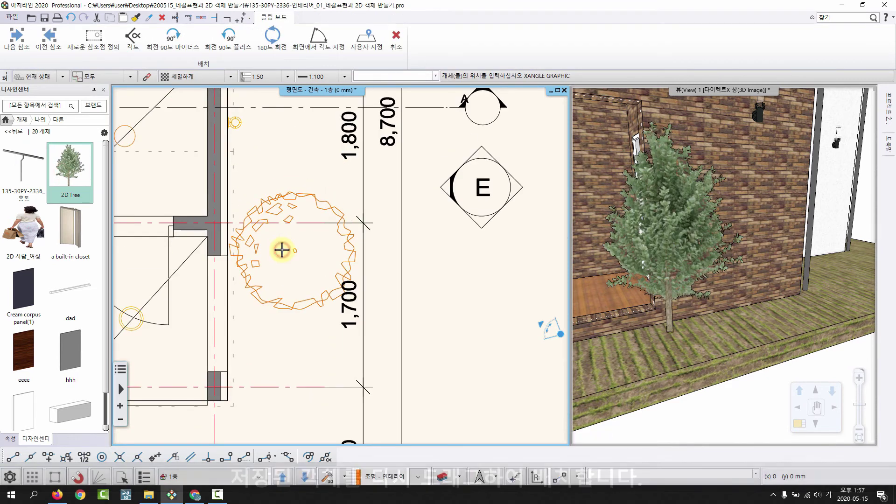
{"action": "left_click", "coordinate": [299, 204]}
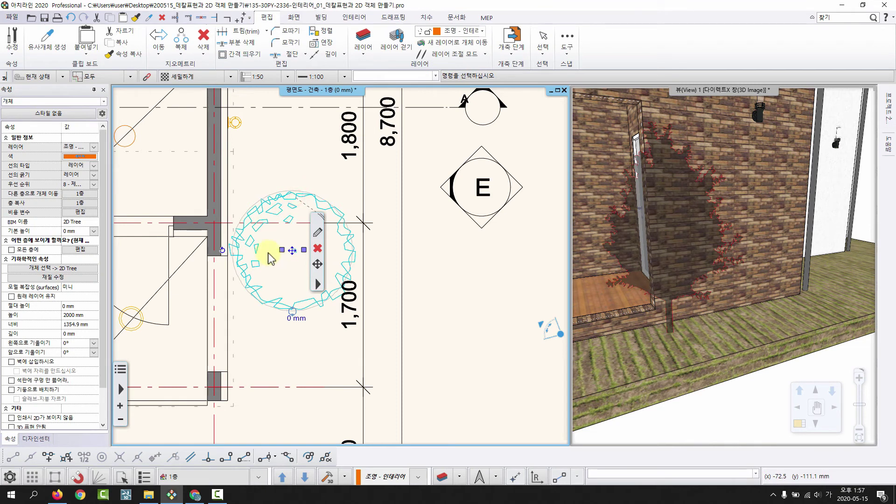
{"action": "key", "text": "Escape"}
Move the placed tree vertically down to the grass ground in the 3D view, to a base height of -203 mm
{"action": "scroll", "coordinate": [297, 265], "scroll_direction": "down", "scroll_amount": 3}
{"action": "scroll", "coordinate": [302, 265], "scroll_direction": "up", "scroll_amount": 3}
{"action": "middle_click_drag", "start_coordinate": [355, 261], "coordinate": [335, 267]}
{"action": "mouse_move", "coordinate": [671, 285]}
{"action": "middle_mouse_down"}
{"action": "mouse_move", "coordinate": [669, 314]}
{"action": "mouse_move", "coordinate": [686, 320]}
{"action": "mouse_move", "coordinate": [680, 232]}
{"action": "middle_mouse_up"}
{"action": "left_click", "coordinate": [687, 316]}
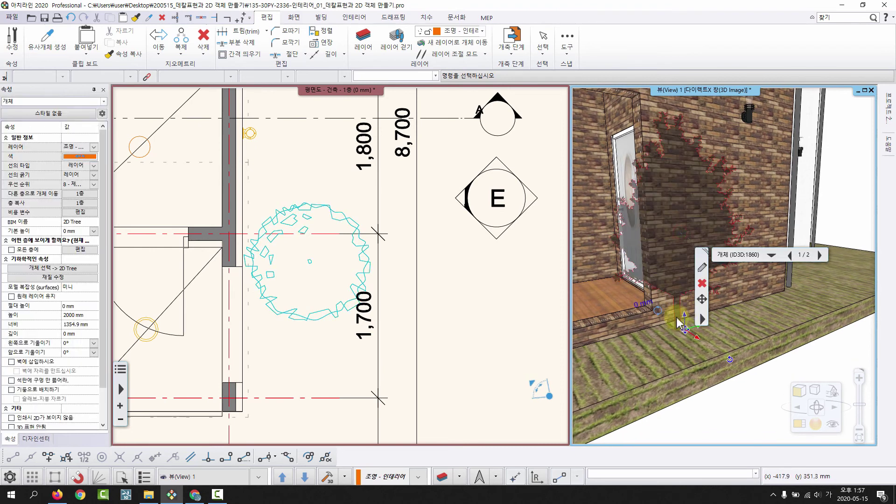
{"action": "middle_click_drag", "start_coordinate": [677, 320], "coordinate": [681, 343]}
{"action": "left_click", "coordinate": [720, 351]}
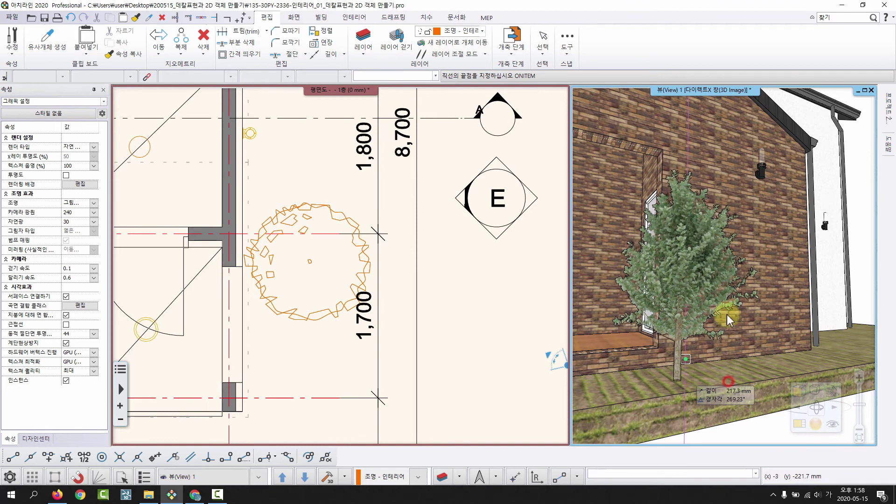
{"action": "key", "text": "Escape"}
{"action": "middle_click_drag", "start_coordinate": [716, 304], "coordinate": [635, 308]}
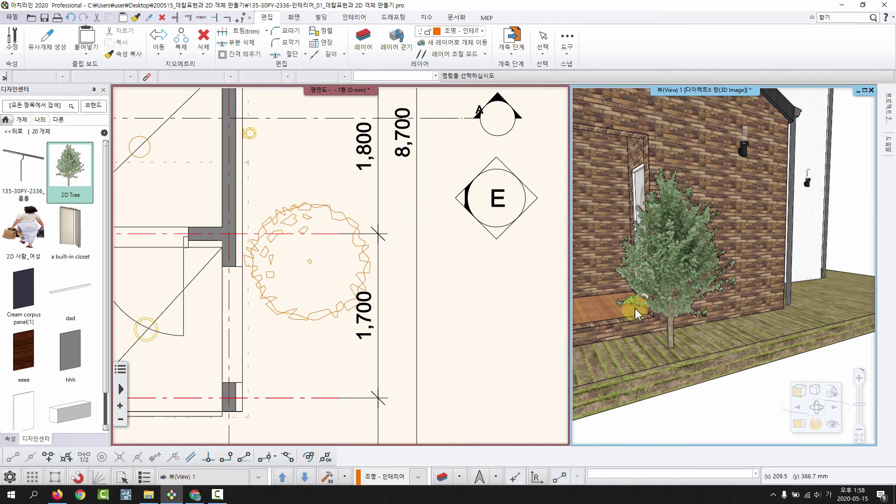
Multiply the tree with 곱하기 into 2 additional copies, spaced in a straight vertical row along the outer wall in the plan
{"action": "middle_click_drag", "start_coordinate": [319, 318], "coordinate": [315, 334]}
{"action": "left_click", "coordinate": [314, 333]}
{"action": "left_click", "coordinate": [304, 278]}
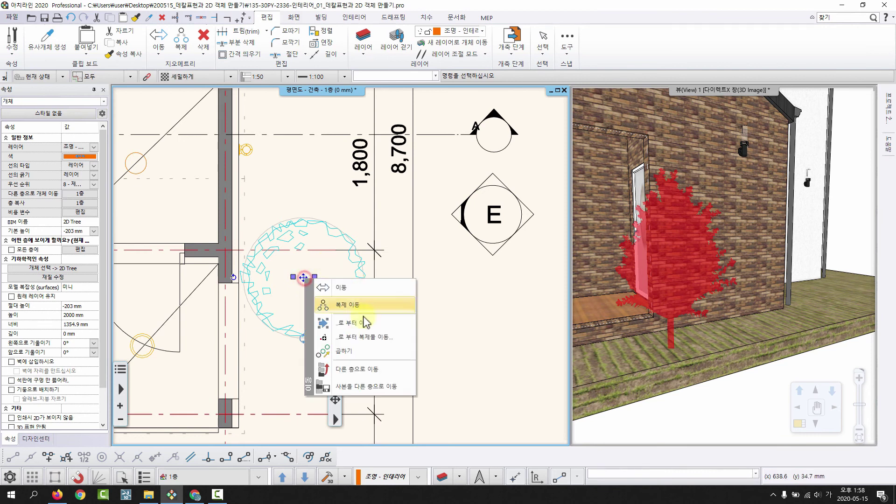
{"action": "left_click", "coordinate": [359, 346]}
{"action": "type", "text": "2"}
{"action": "key", "text": "Return"}
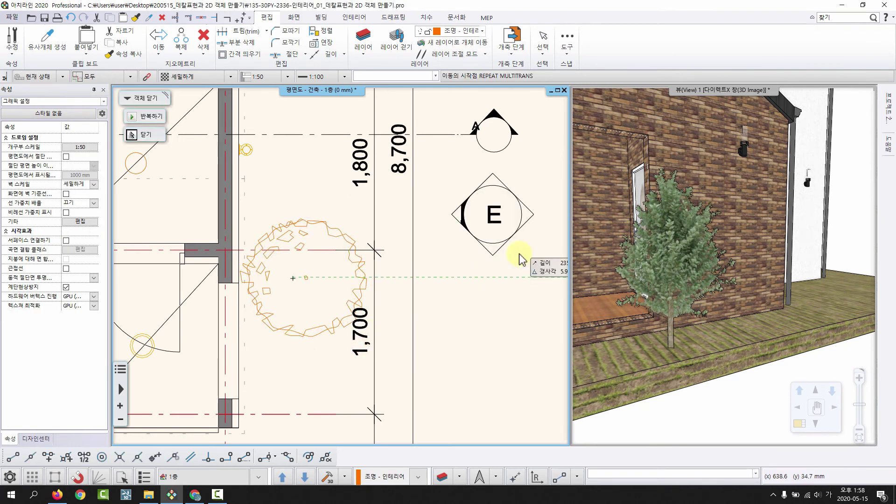
{"action": "left_click", "coordinate": [307, 280]}
{"action": "middle_click_drag", "start_coordinate": [316, 150], "coordinate": [316, 304]}
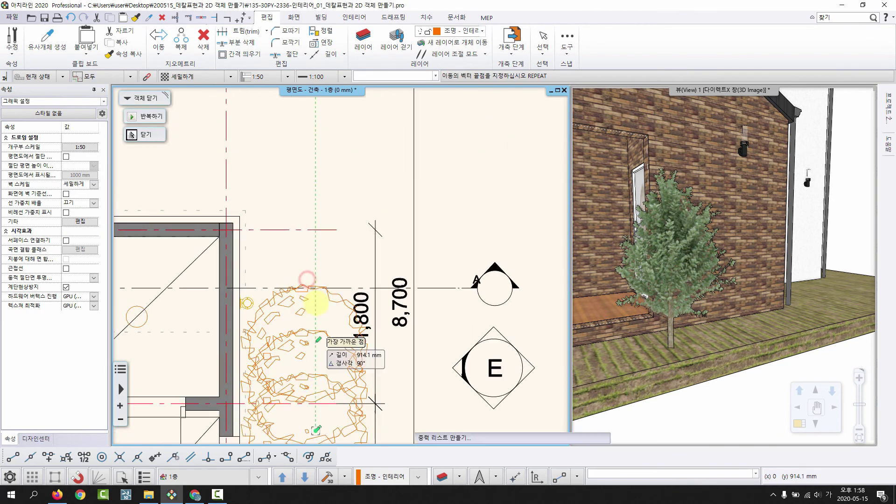
{"action": "left_click", "coordinate": [320, 206]}
Examine the row of three trees in the plan and 3D view, with the 3D view maximized
{"action": "left_click_drag", "start_coordinate": [687, 226], "coordinate": [717, 266]}
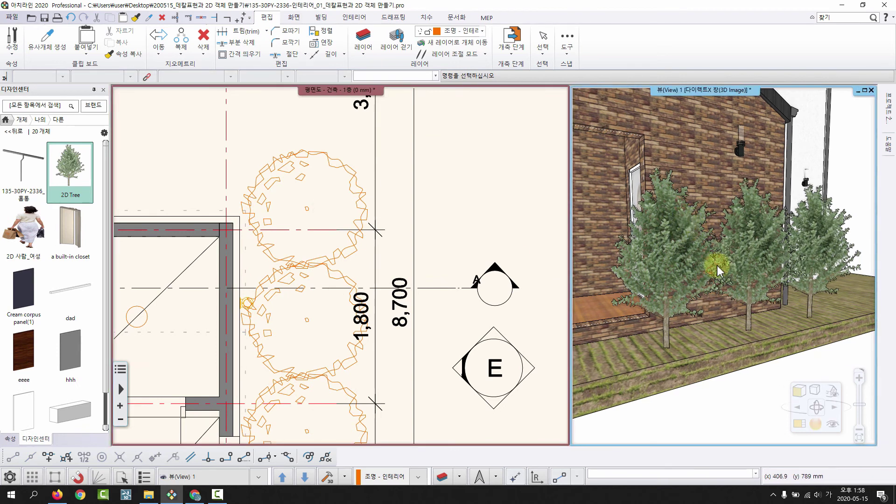
{"action": "middle_click_drag", "start_coordinate": [717, 265], "coordinate": [713, 260]}
{"action": "middle_click_drag", "start_coordinate": [323, 318], "coordinate": [353, 240]}
{"action": "scroll", "coordinate": [381, 247], "scroll_direction": "up", "scroll_amount": 1}
{"action": "scroll", "coordinate": [422, 285], "scroll_direction": "down", "scroll_amount": 2}
{"action": "middle_click_drag", "start_coordinate": [420, 289], "coordinate": [400, 289]}
{"action": "mouse_move", "coordinate": [737, 261]}
{"action": "left_mouse_down"}
{"action": "mouse_move", "coordinate": [770, 274]}
{"action": "mouse_move", "coordinate": [743, 267]}
{"action": "left_mouse_up"}
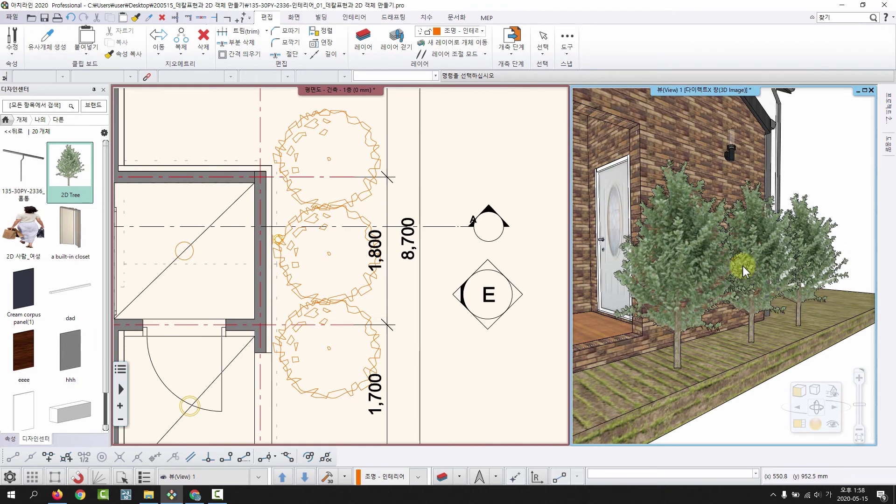
{"action": "key", "text": "F3"}
{"action": "left_click_drag", "start_coordinate": [512, 259], "coordinate": [435, 252]}
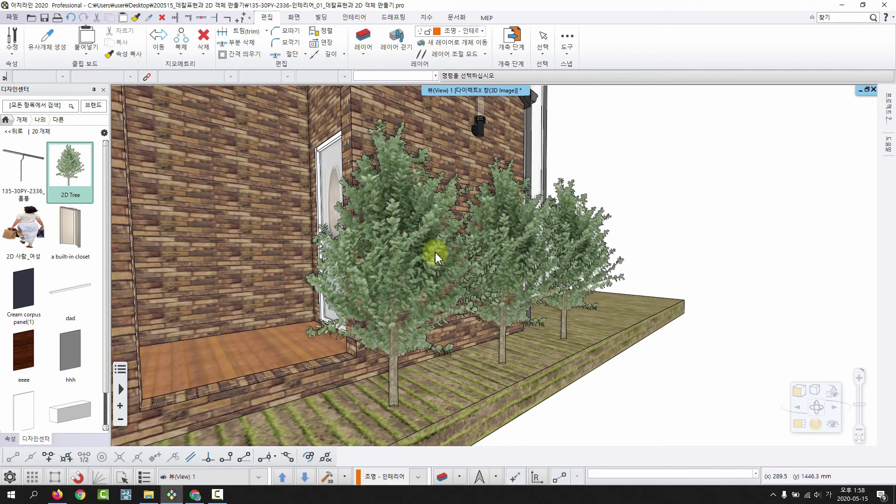
{"action": "left_click_drag", "start_coordinate": [377, 226], "coordinate": [484, 262]}
Apply the Black material from 색상 > 다른 to all the trees with 모든 텍스쳐 변경, accepting the copy of the library material's properties
{"action": "left_click", "coordinate": [6, 119]}
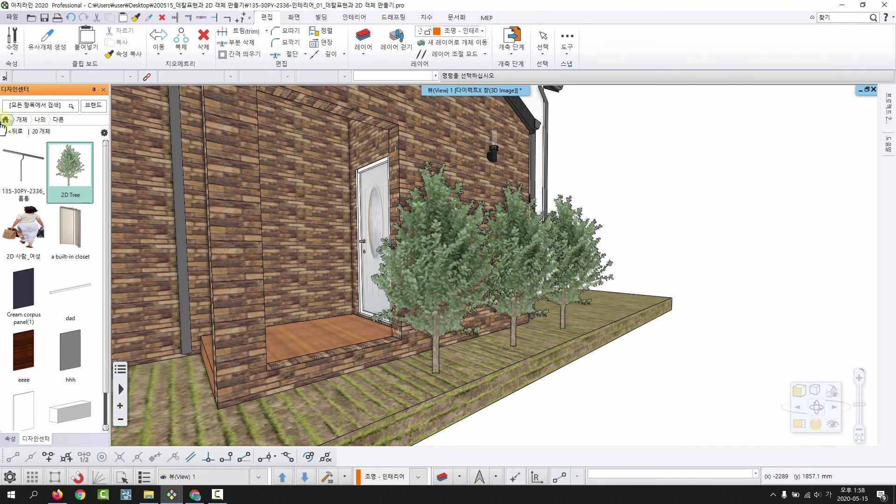
{"action": "left_click", "coordinate": [29, 195]}
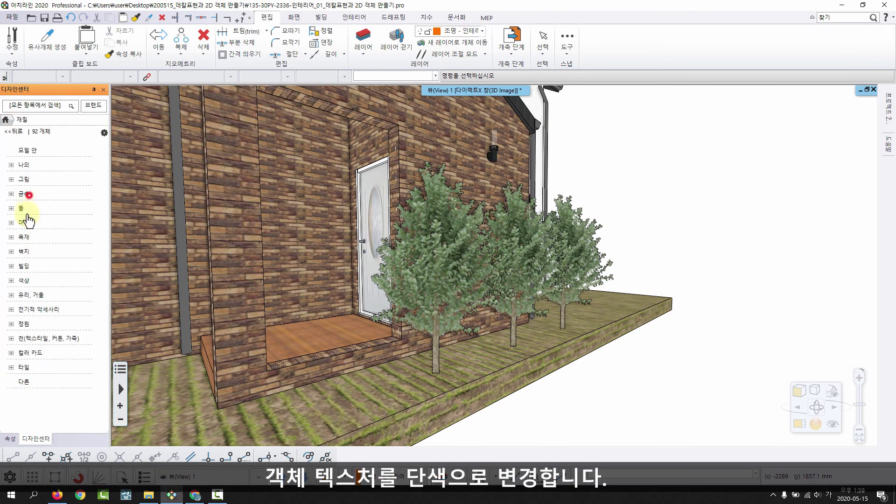
{"action": "left_click", "coordinate": [19, 280]}
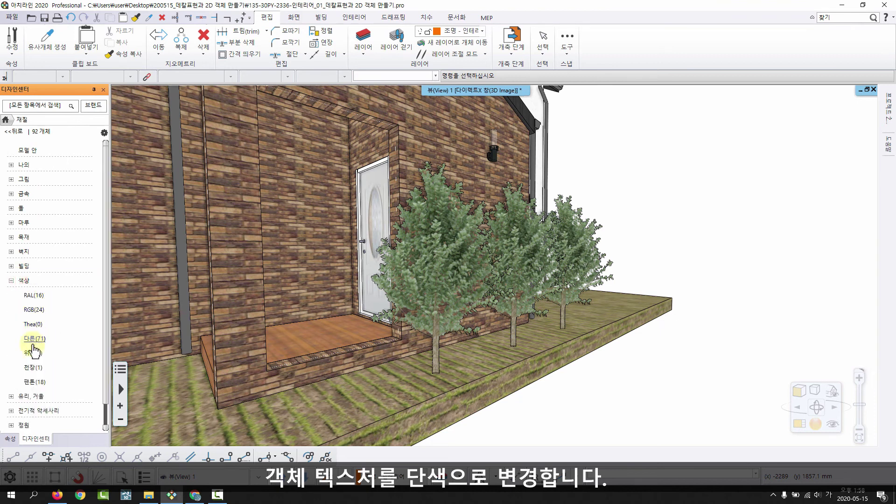
{"action": "left_click", "coordinate": [34, 338]}
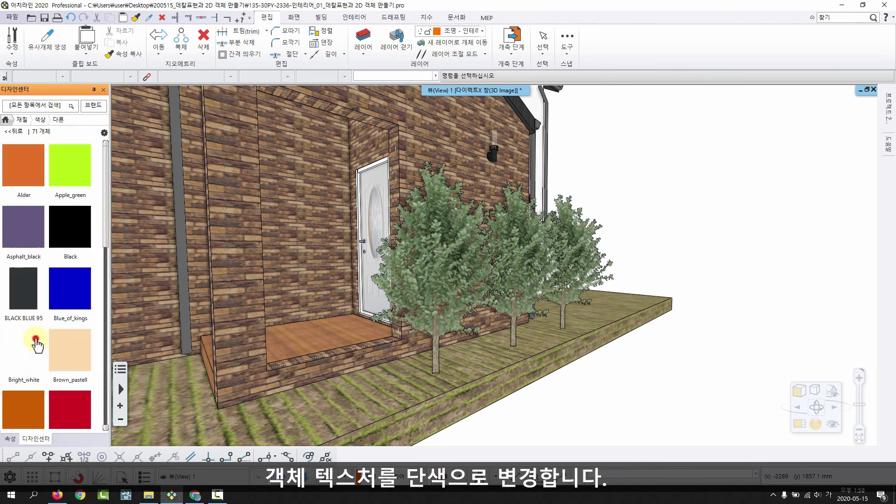
{"action": "left_click_drag", "start_coordinate": [90, 250], "coordinate": [418, 272]}
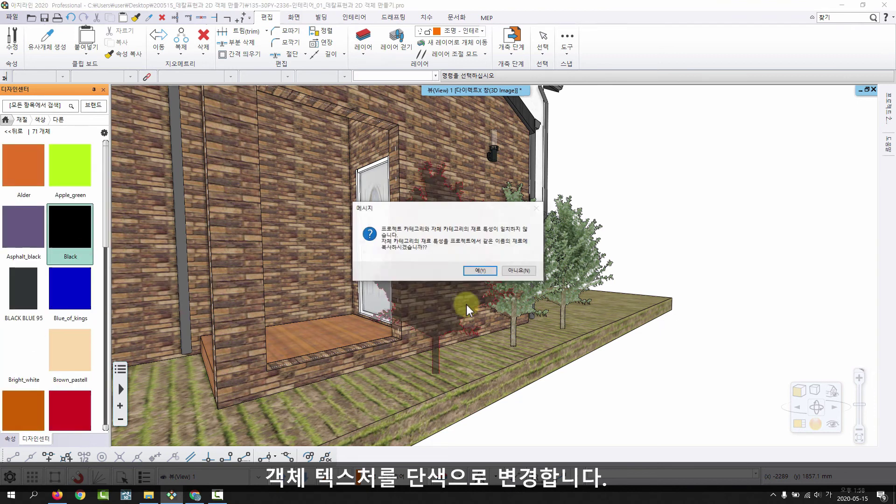
{"action": "left_click", "coordinate": [484, 270]}
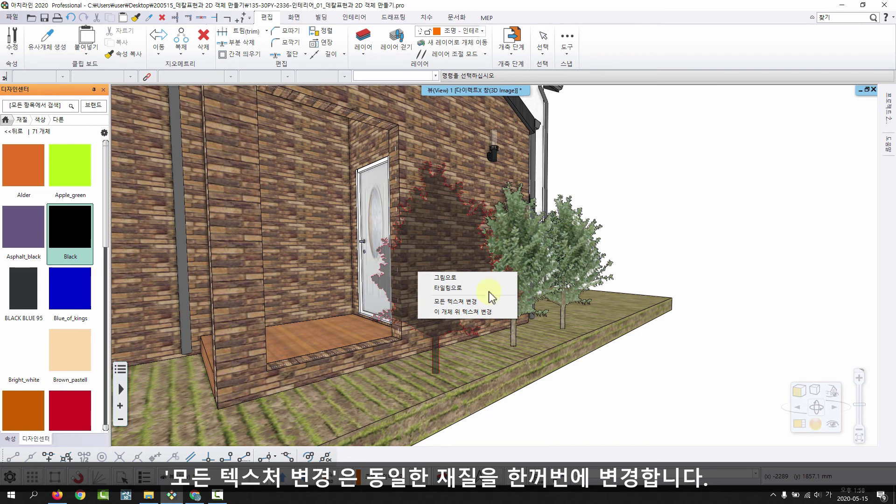
{"action": "left_click", "coordinate": [468, 301]}
{"action": "left_click", "coordinate": [444, 296]}
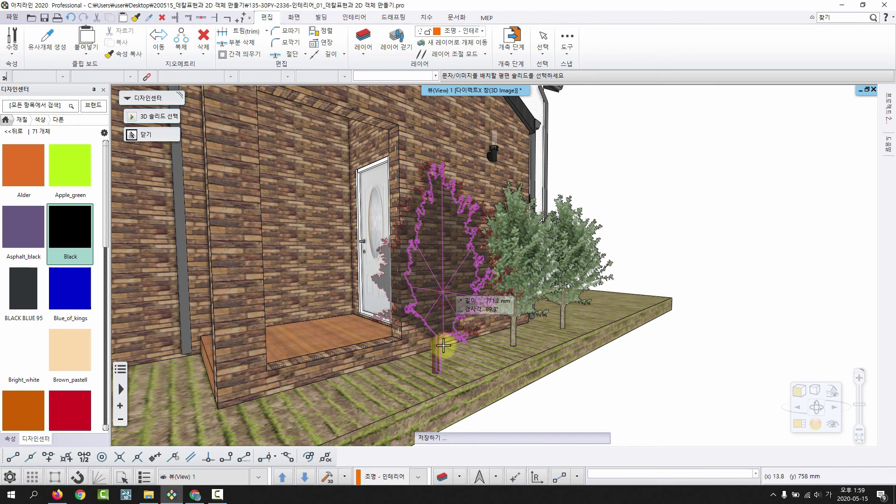
{"action": "left_click", "coordinate": [440, 304]}
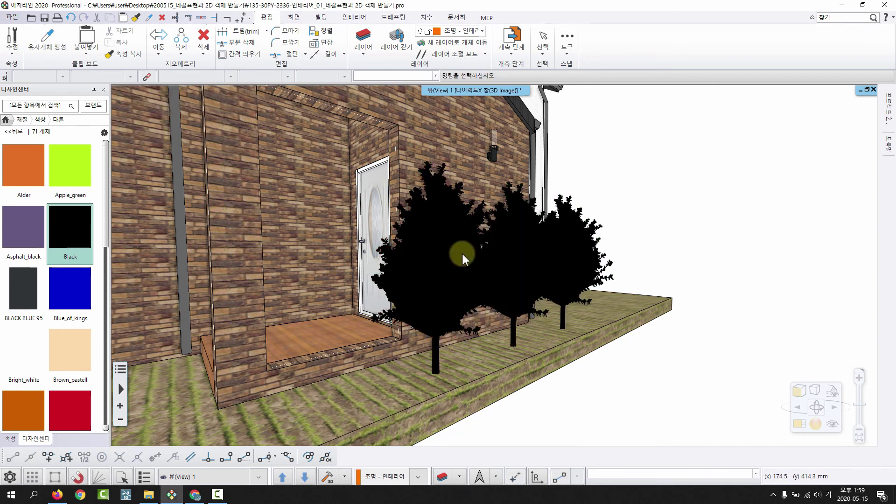
Locate the trees' Black material with 재질 찾기 and set its transparency to 70%
{"action": "right_click", "coordinate": [437, 272]}
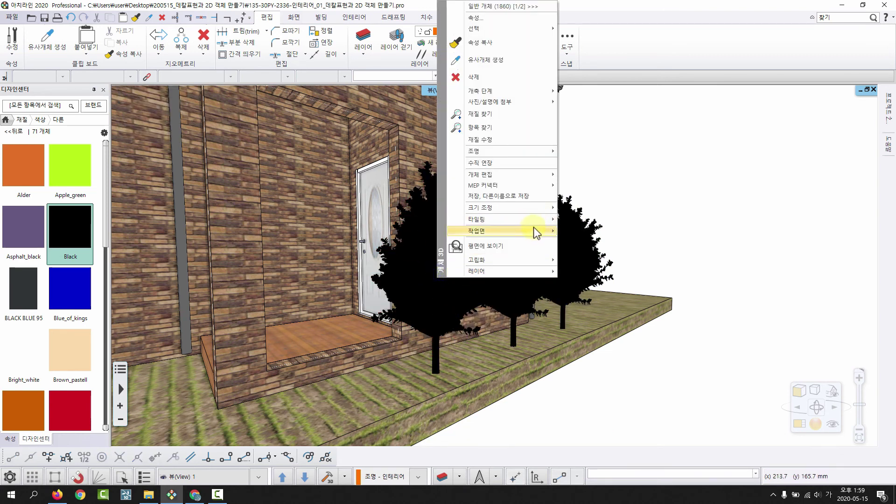
{"action": "left_click", "coordinate": [489, 114]}
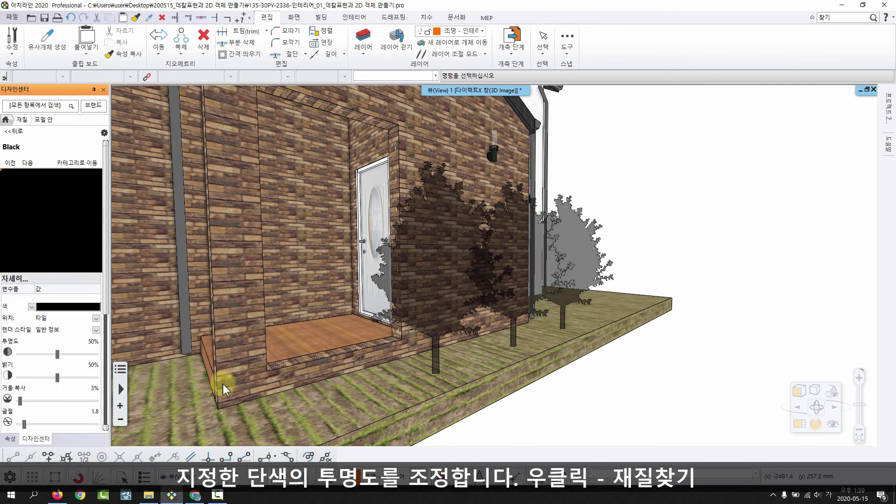
{"action": "left_click_drag", "start_coordinate": [471, 285], "coordinate": [767, 271]}
{"action": "left_click_drag", "start_coordinate": [542, 282], "coordinate": [627, 255]}
{"action": "left_click_drag", "start_coordinate": [55, 359], "coordinate": [73, 355]}
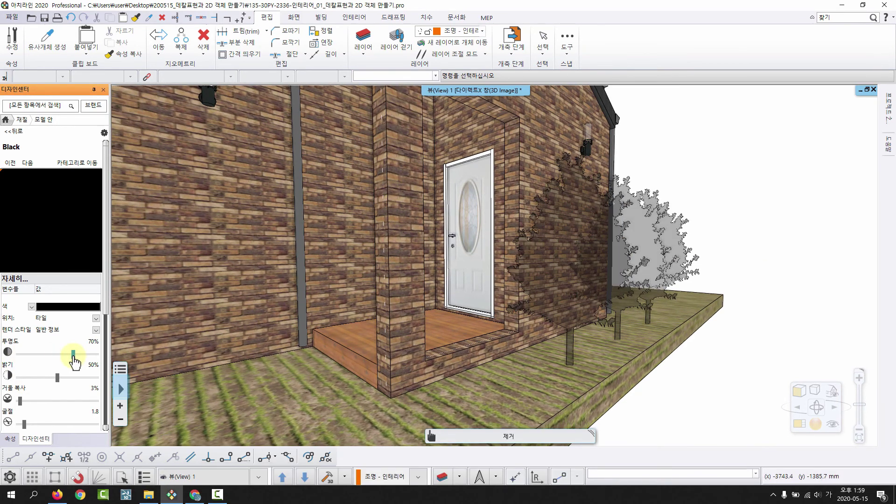
Apply the semi-transparent Black material to the 2D woman figure on the deck only, using 이 개체 위 텍스쳐 변경
{"action": "left_click_drag", "start_coordinate": [584, 196], "coordinate": [280, 289]}
{"action": "left_click_drag", "start_coordinate": [44, 221], "coordinate": [260, 249]}
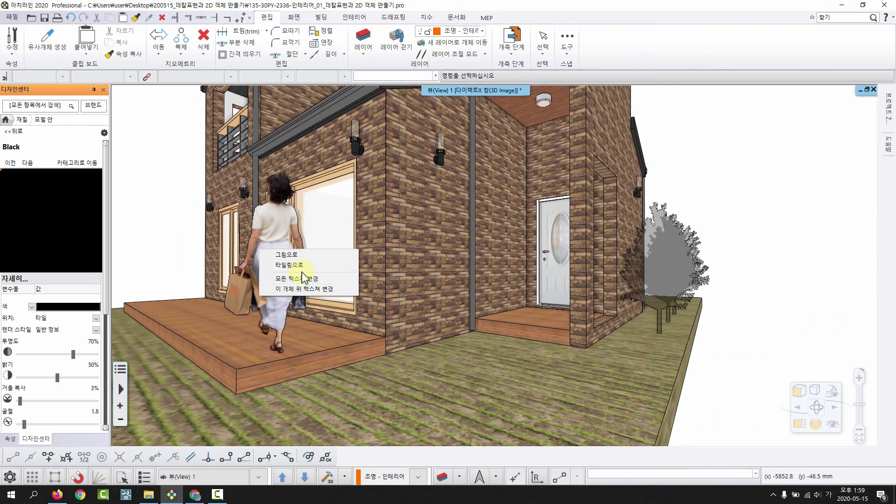
{"action": "left_click", "coordinate": [302, 289]}
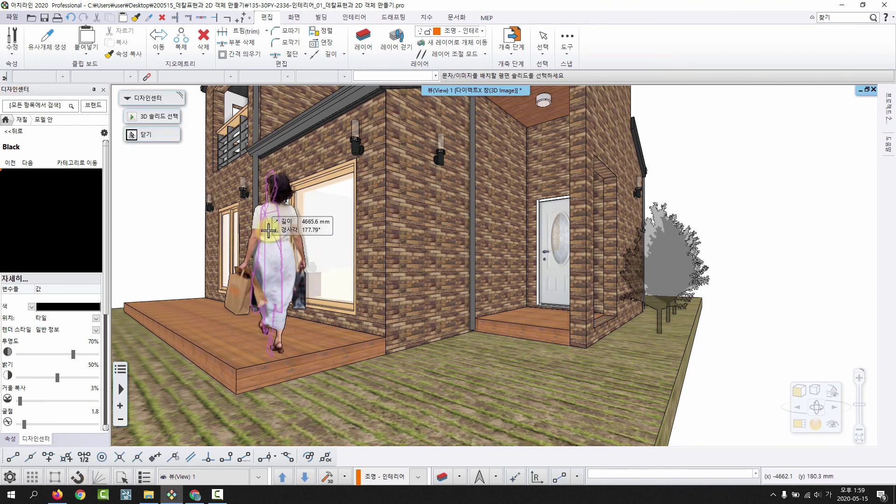
{"action": "left_click", "coordinate": [273, 248]}
{"action": "right_click", "coordinate": [271, 285]}
{"action": "left_click_drag", "start_coordinate": [402, 262], "coordinate": [583, 295]}
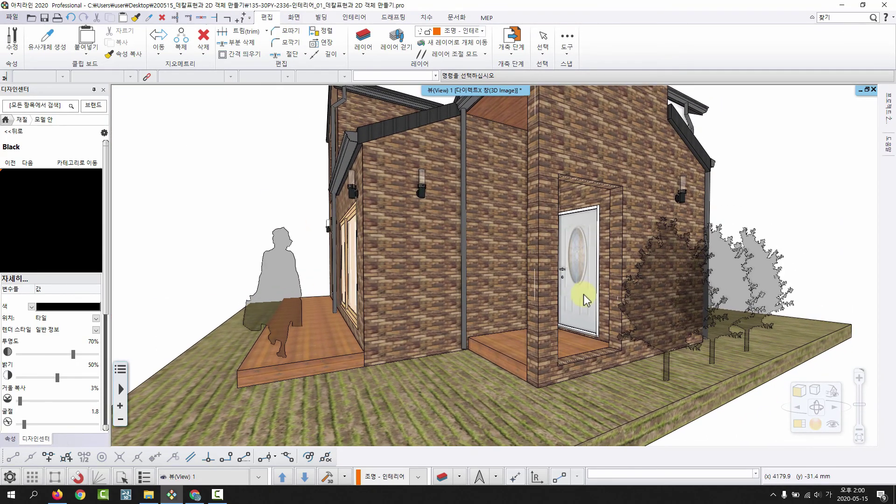